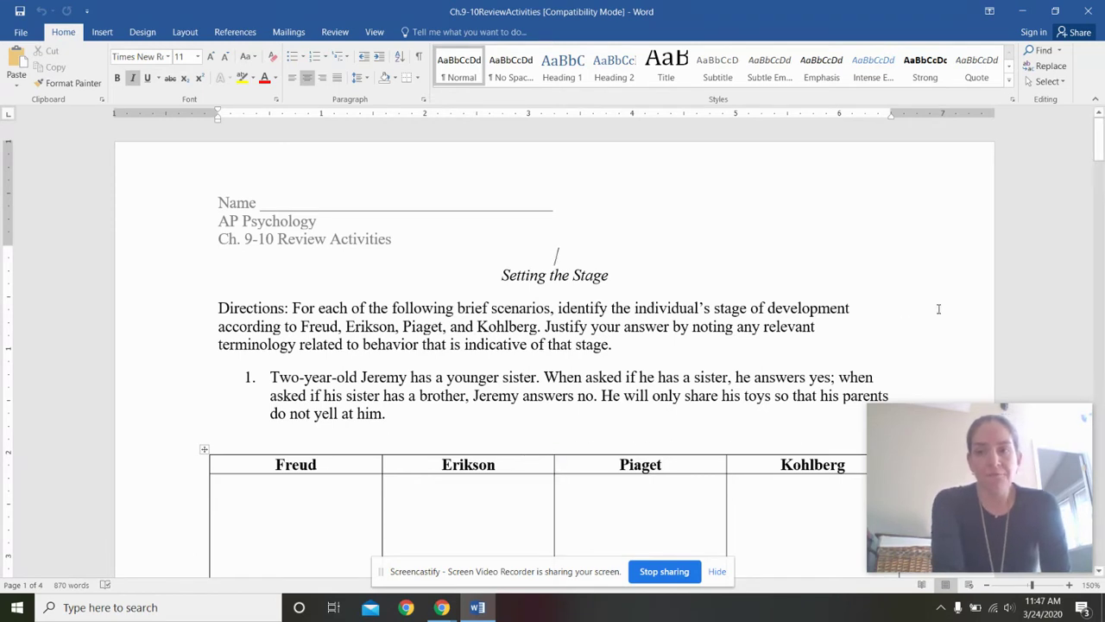
Step: Scroll down to Jeremy's scenario 1 table and place the cursor in its Freud cell
{"action": "scroll", "coordinate": [1063, 210], "scroll_direction": "down", "scroll_amount": 1}
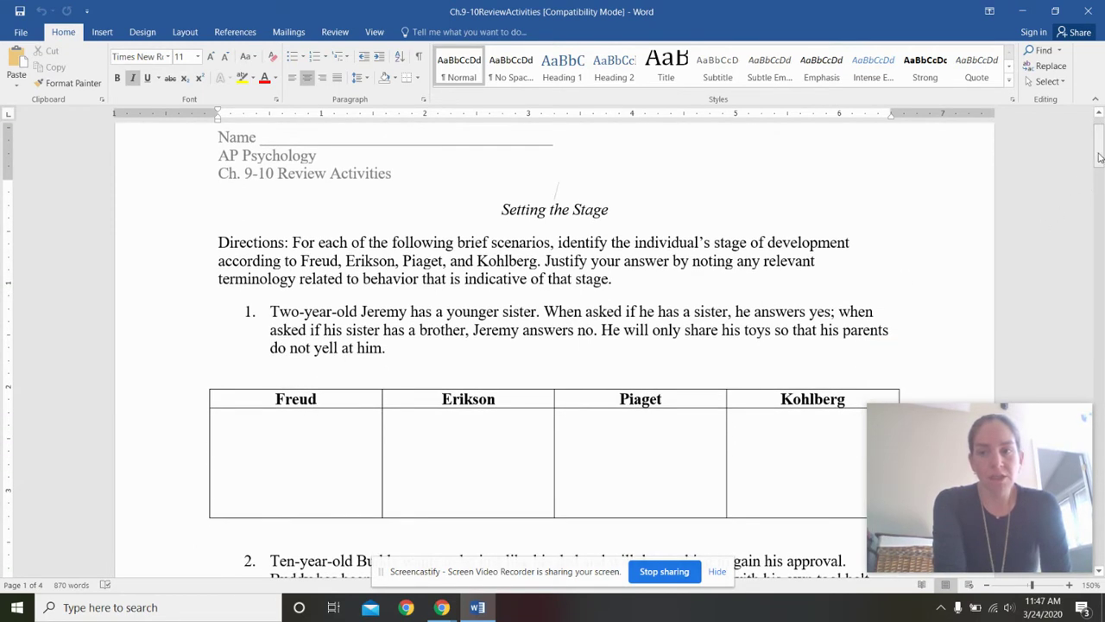
{"action": "left_click_drag", "start_coordinate": [1100, 158], "coordinate": [1100, 170]}
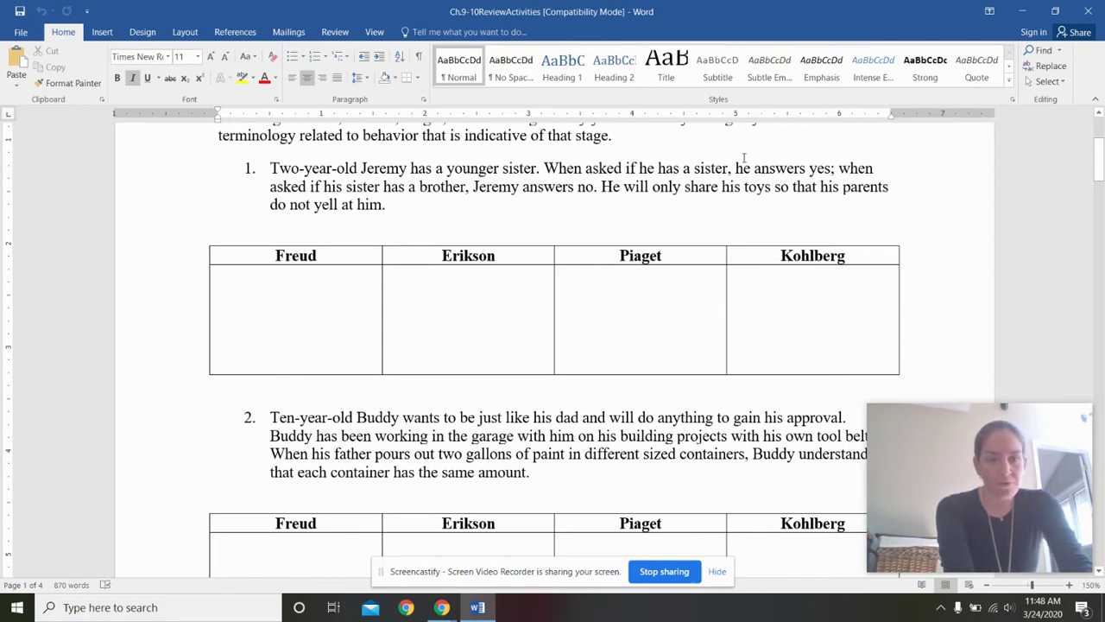
{"action": "left_click", "coordinate": [329, 289]}
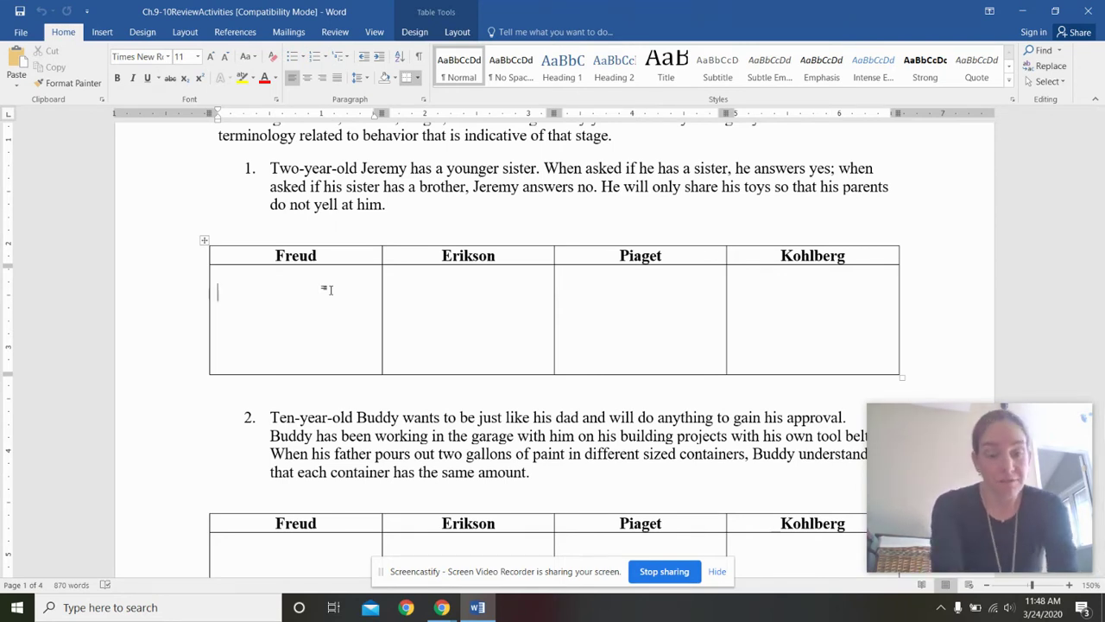
Step: Enter 'anal' as Jeremy's Freud stage and move on to the Erikson cell
{"action": "type", "text": "anal"}
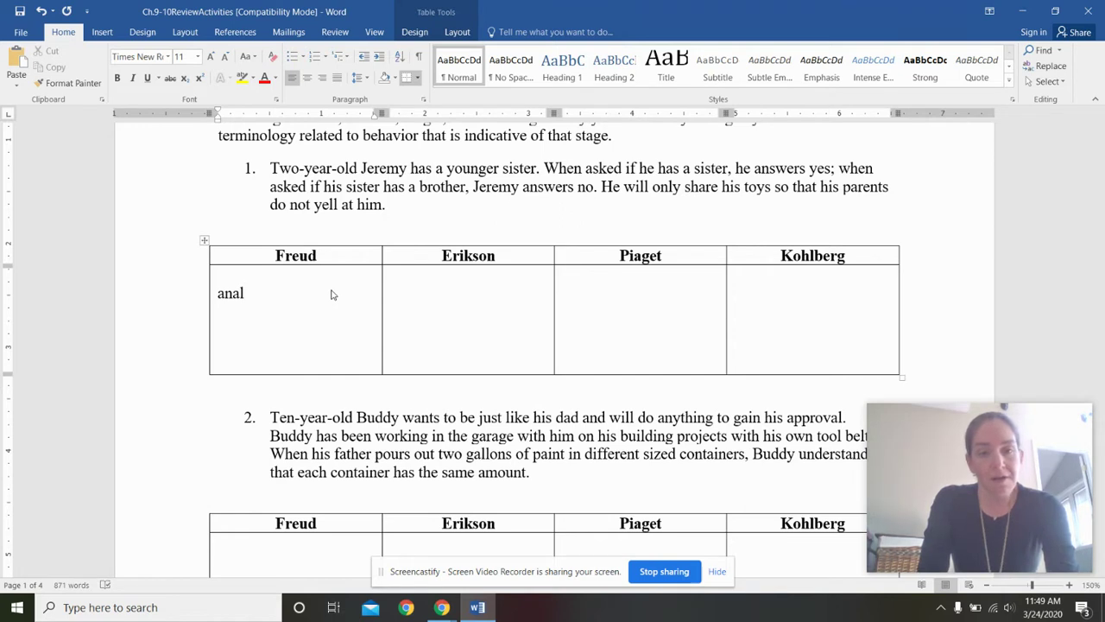
{"action": "key", "text": "Tab"}
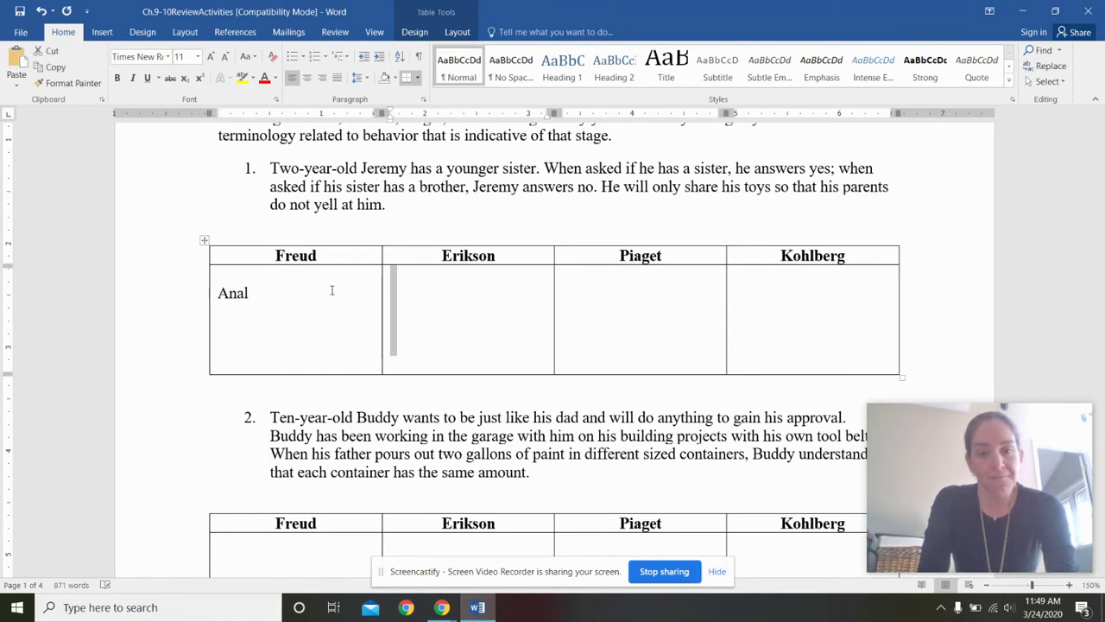
{"action": "left_click", "coordinate": [404, 303]}
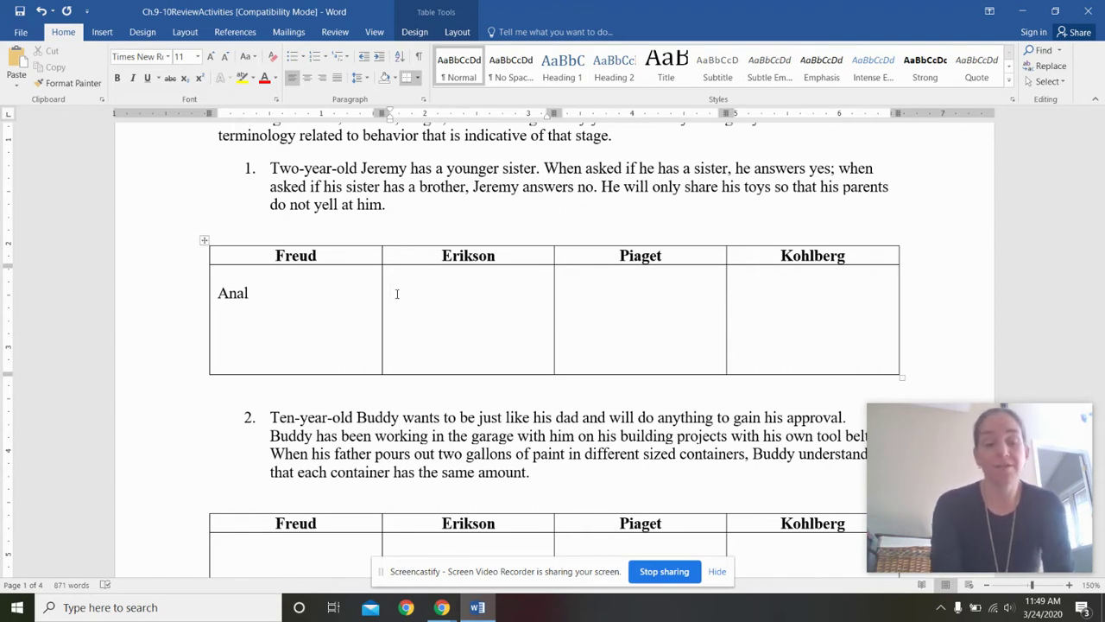
Step: Enter 'autonomy vs. shame/doubt' in the Erikson cell, then begin the Piaget answer with 'Preoperatoional-'
{"action": "type", "text": "autono"}
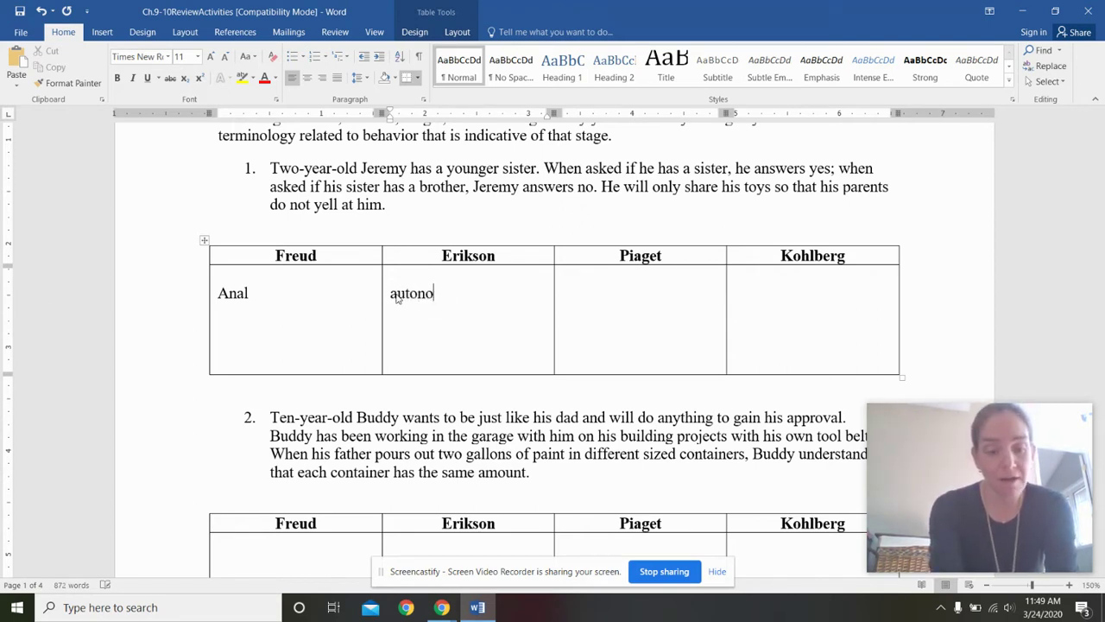
{"action": "type", "text": "my vs. "}
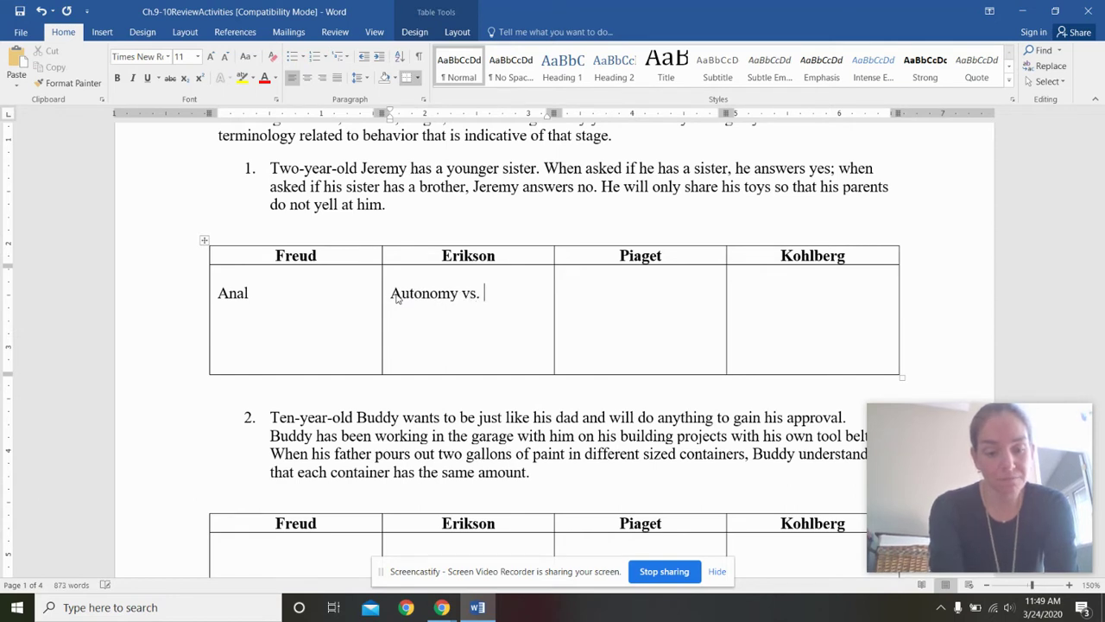
{"action": "type", "text": "shame/dou"}
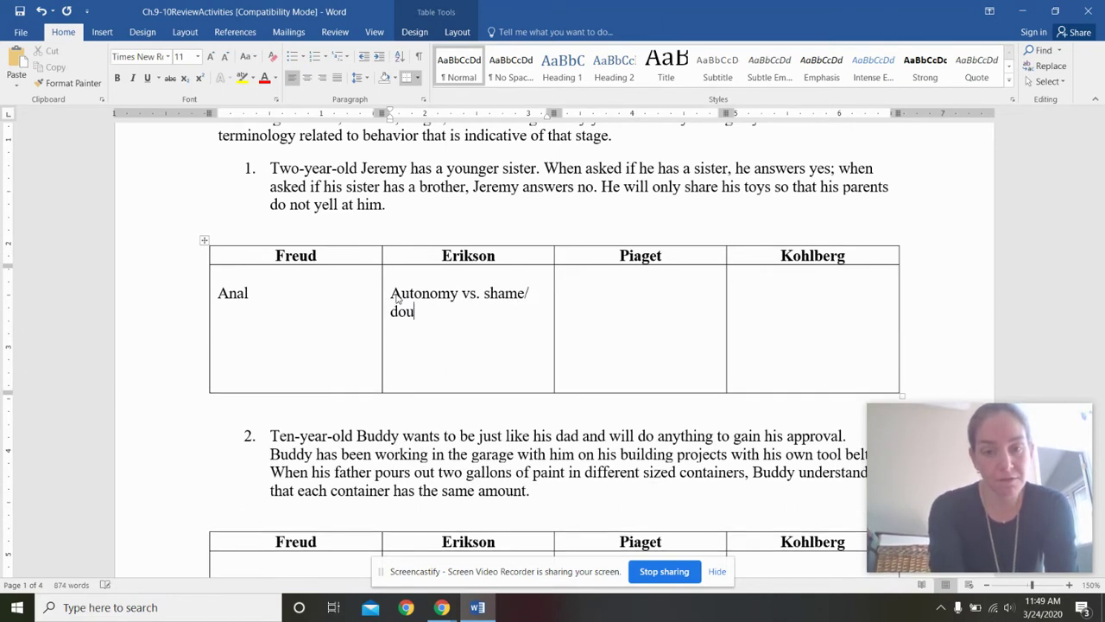
{"action": "type", "text": "bt"}
{"action": "key", "text": "Tab"}
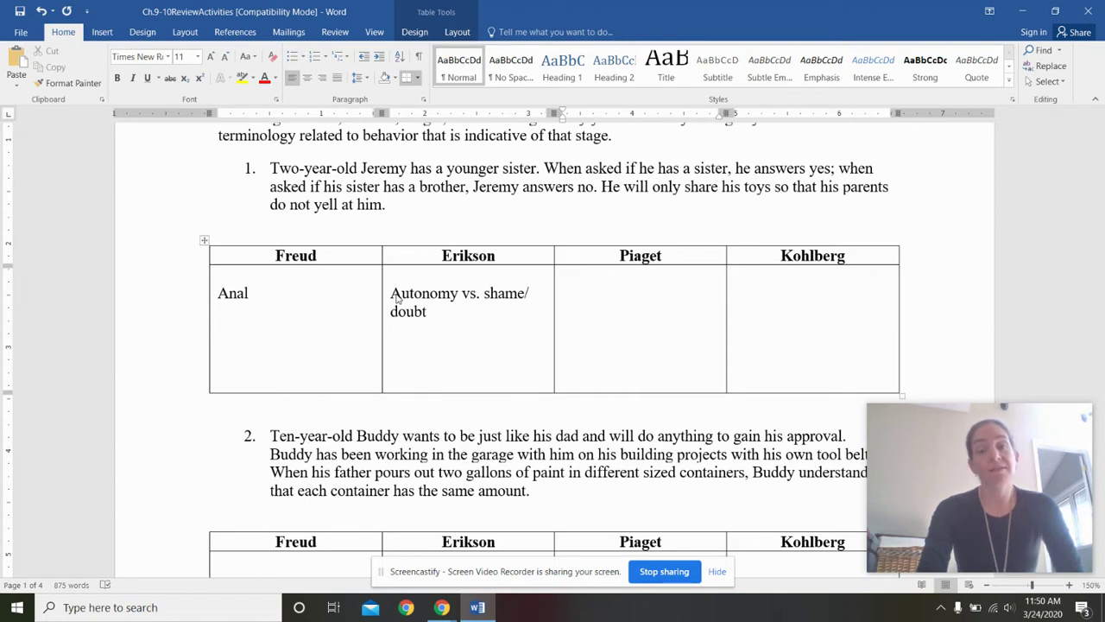
{"action": "type", "text": "Pre"}
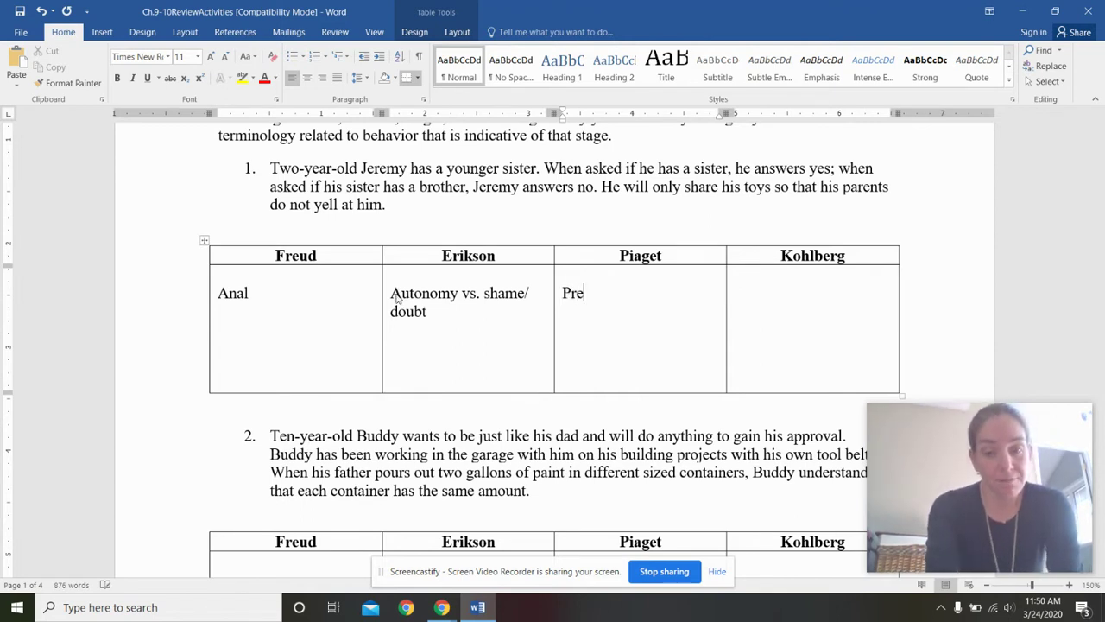
{"action": "type", "text": "opera"}
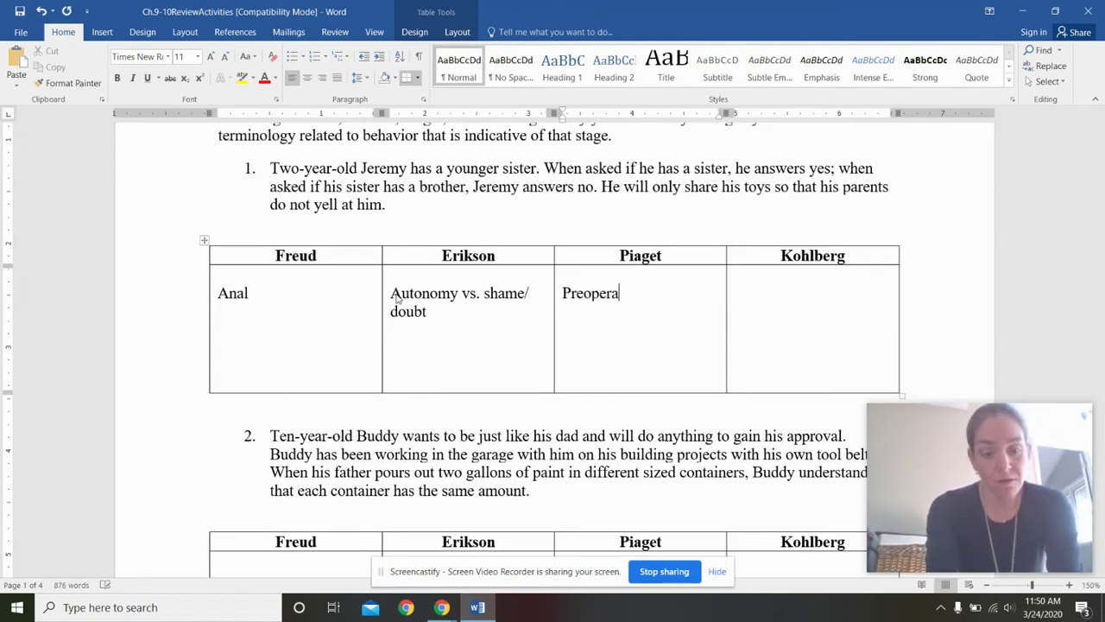
{"action": "type", "text": "toional- i"}
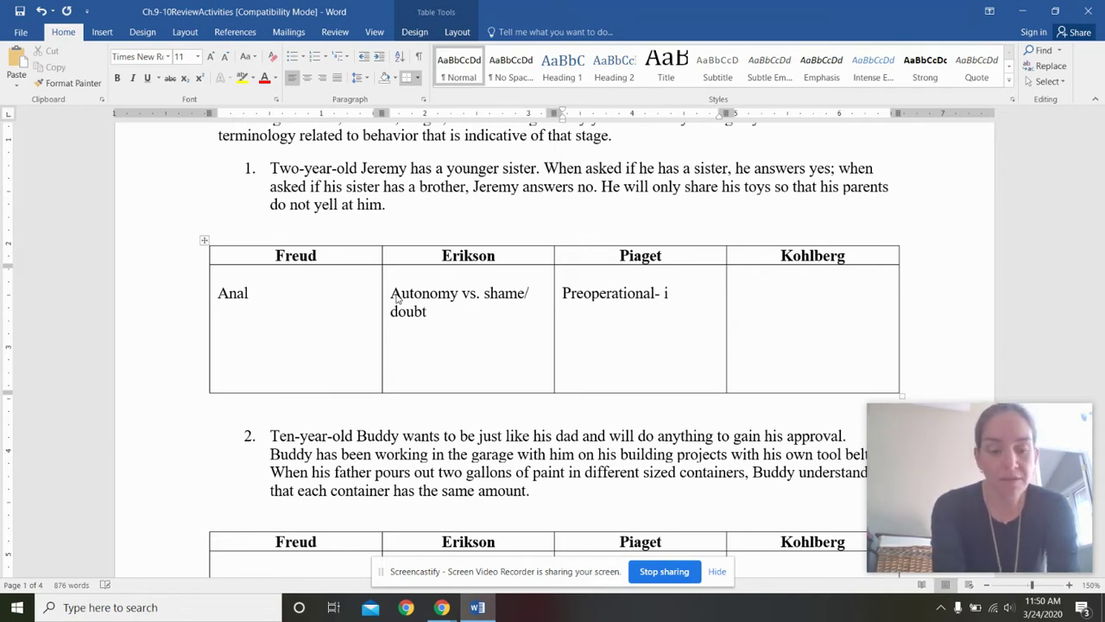
Step: Finish Jeremy's Piaget answer as 'Preoperational-irreversibility', correcting the misspelled ending
{"action": "type", "text": "rrever"}
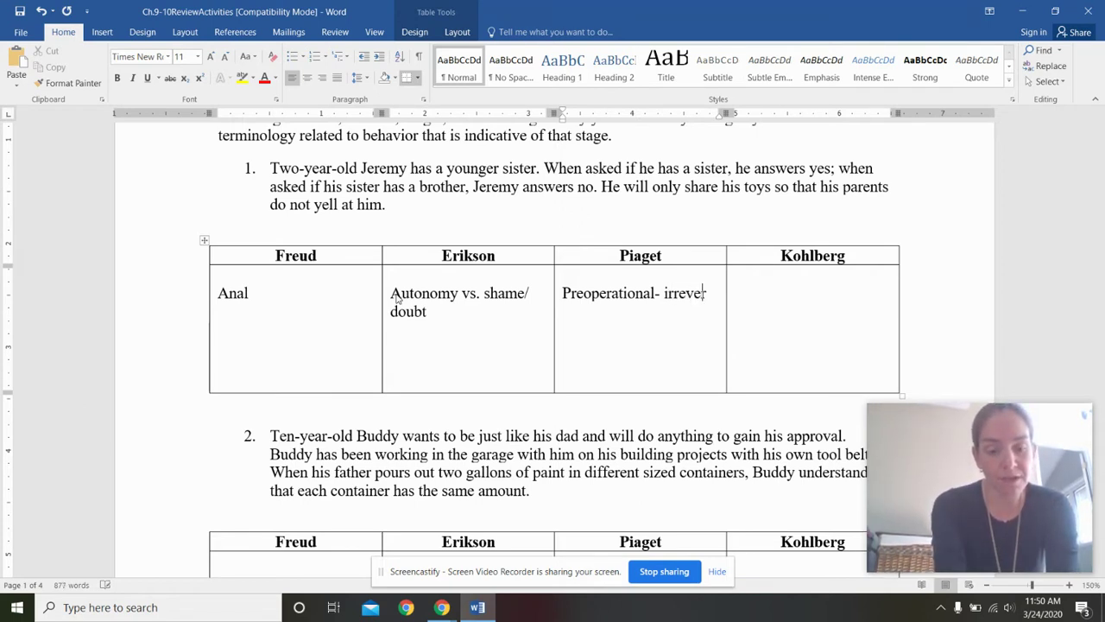
{"action": "type", "text": "sibilut"}
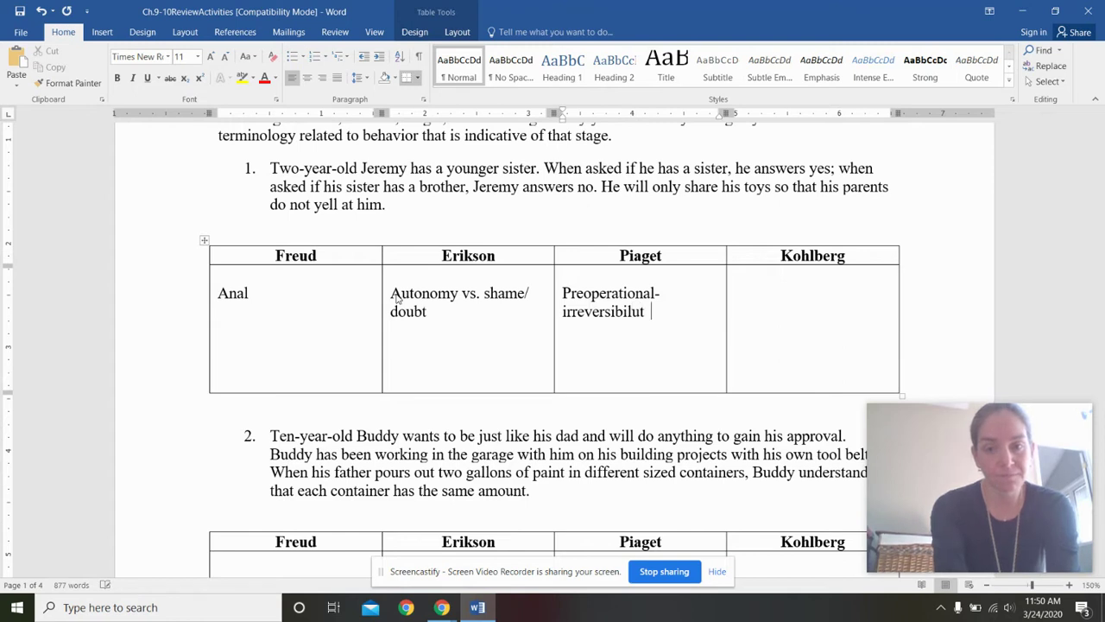
{"action": "key", "text": "BackSpace"}
{"action": "key", "text": "BackSpace"}
{"action": "key", "text": "BackSpace"}
{"action": "type", "text": "ity"}
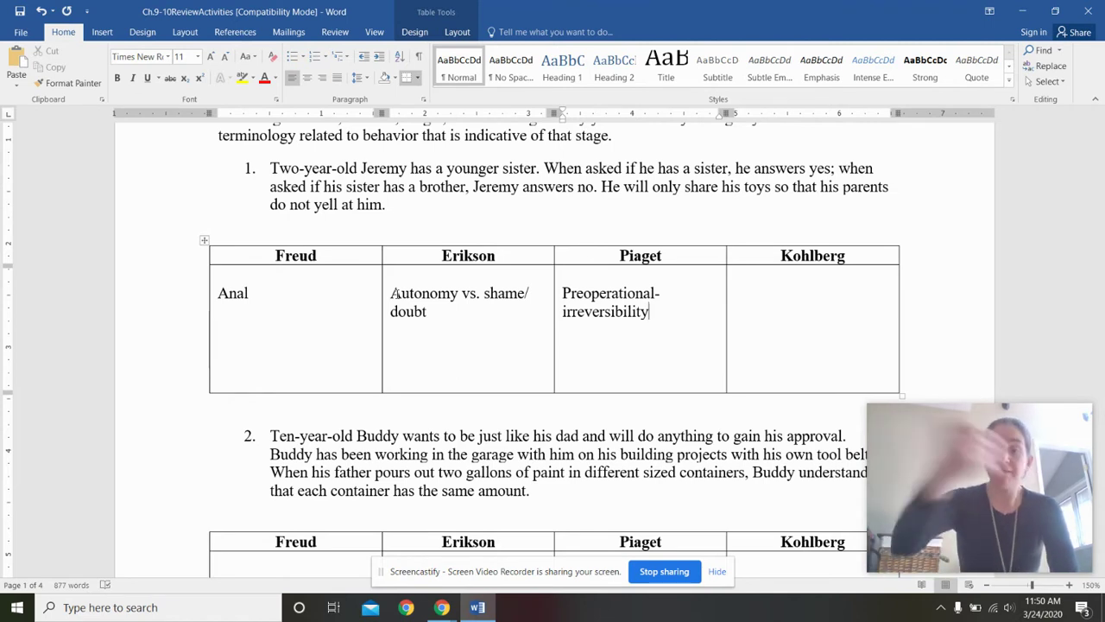
Step: Type 'Preconventional- avoiding punishment' in Jeremy's Kohlberg cell
{"action": "left_click", "coordinate": [773, 314]}
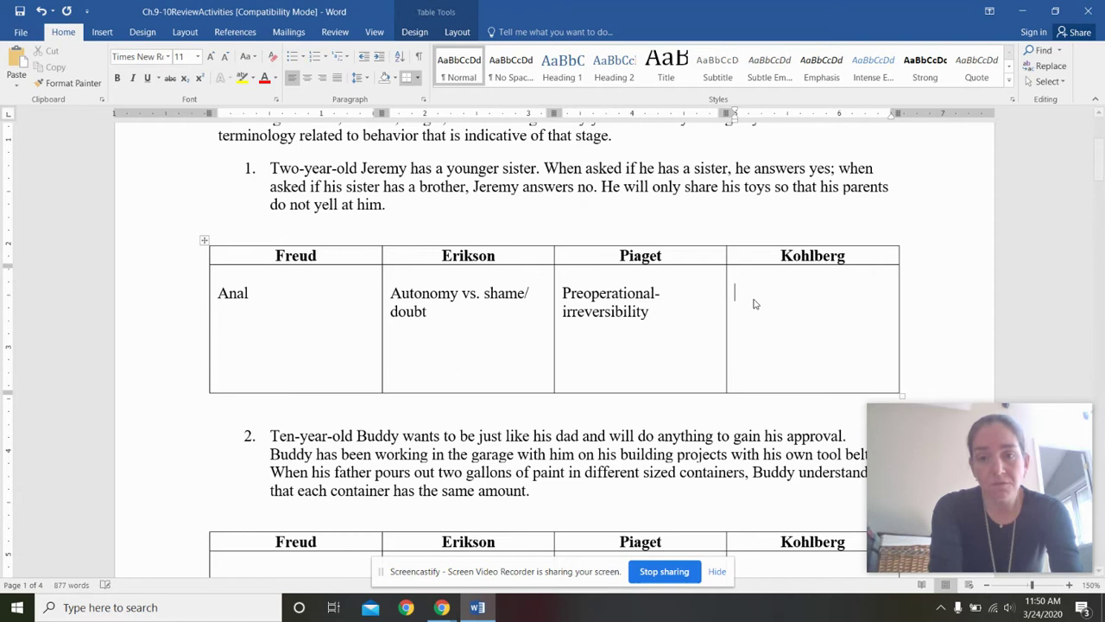
{"action": "type", "text": "Prec"}
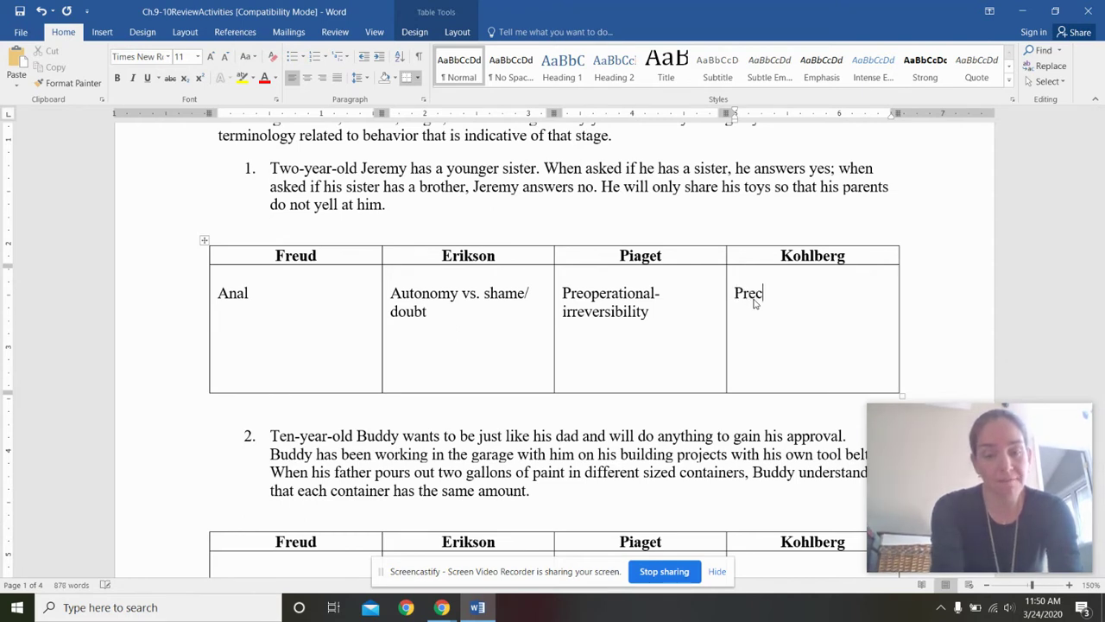
{"action": "type", "text": "onventional"}
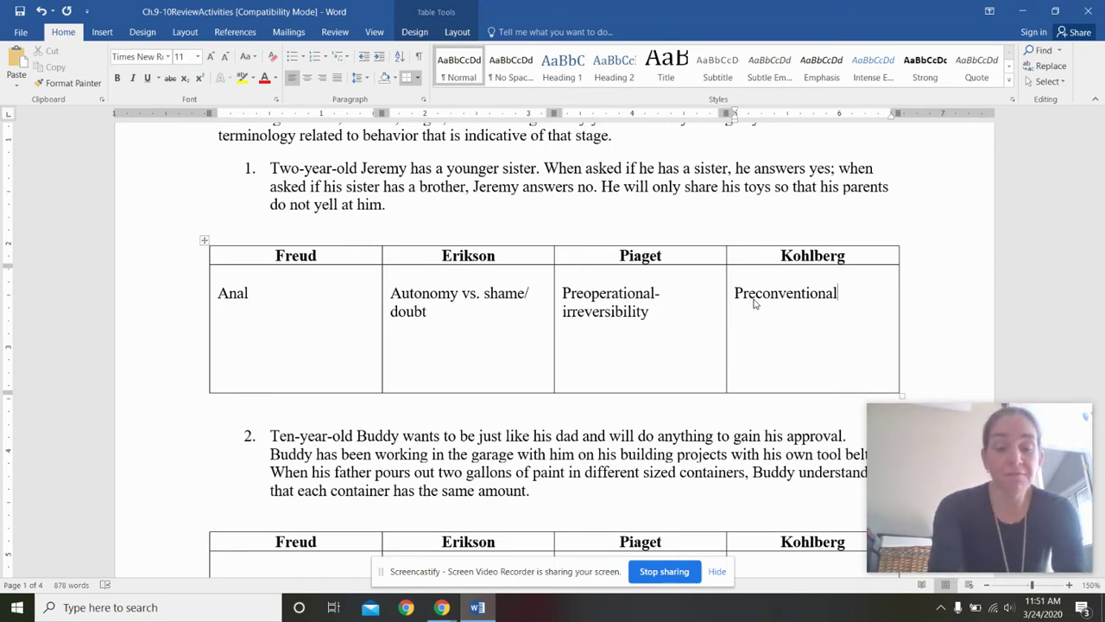
{"action": "type", "text": "- "}
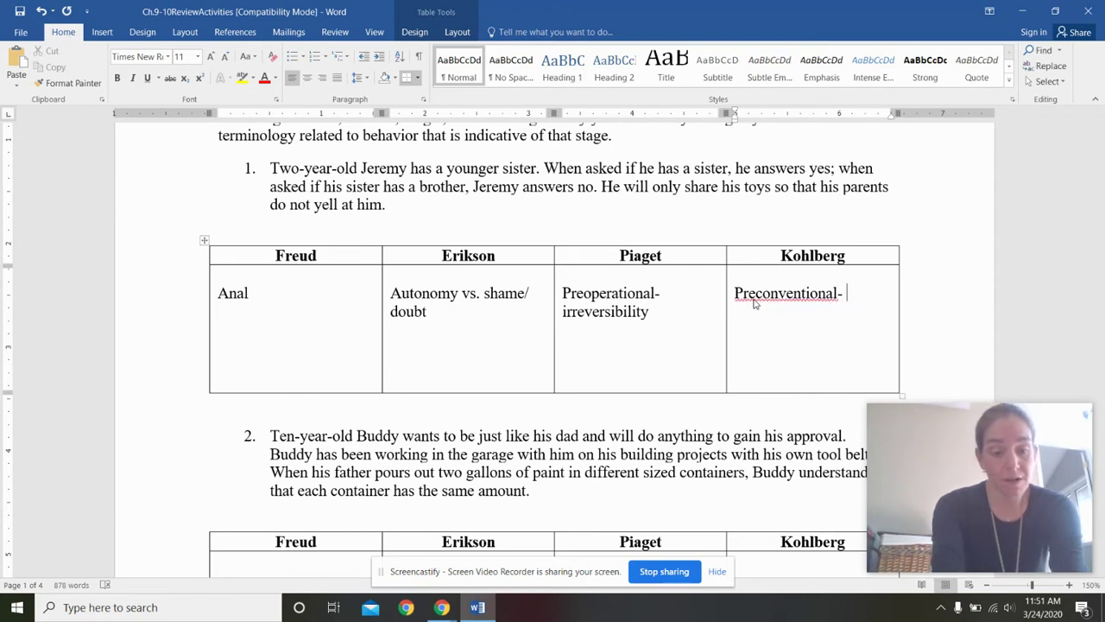
{"action": "type", "text": "av"}
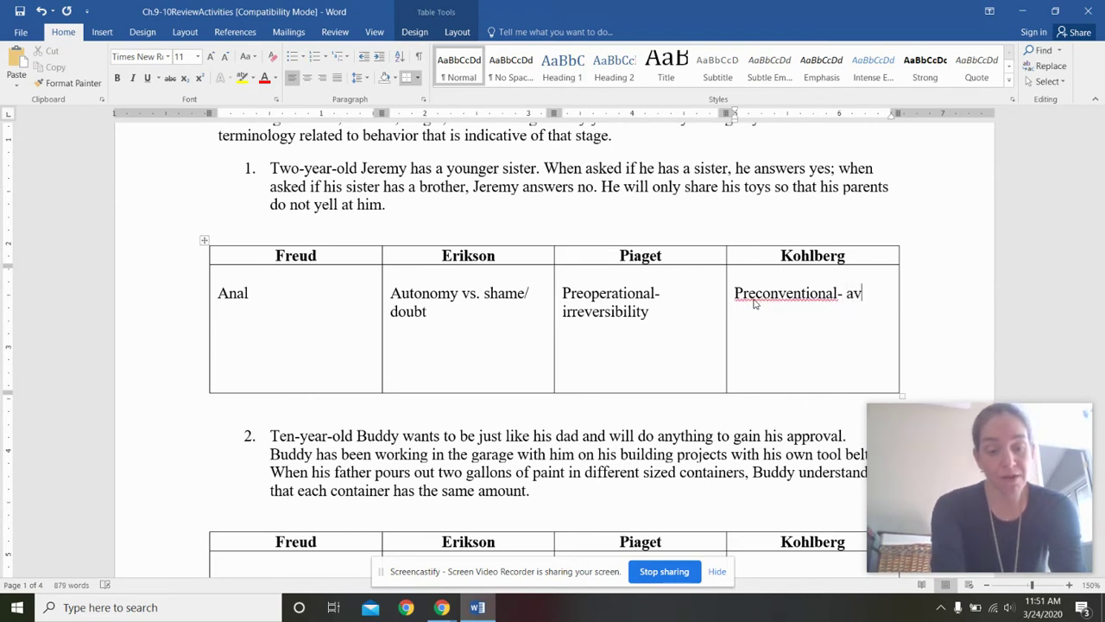
{"action": "type", "text": "oiding punishment"}
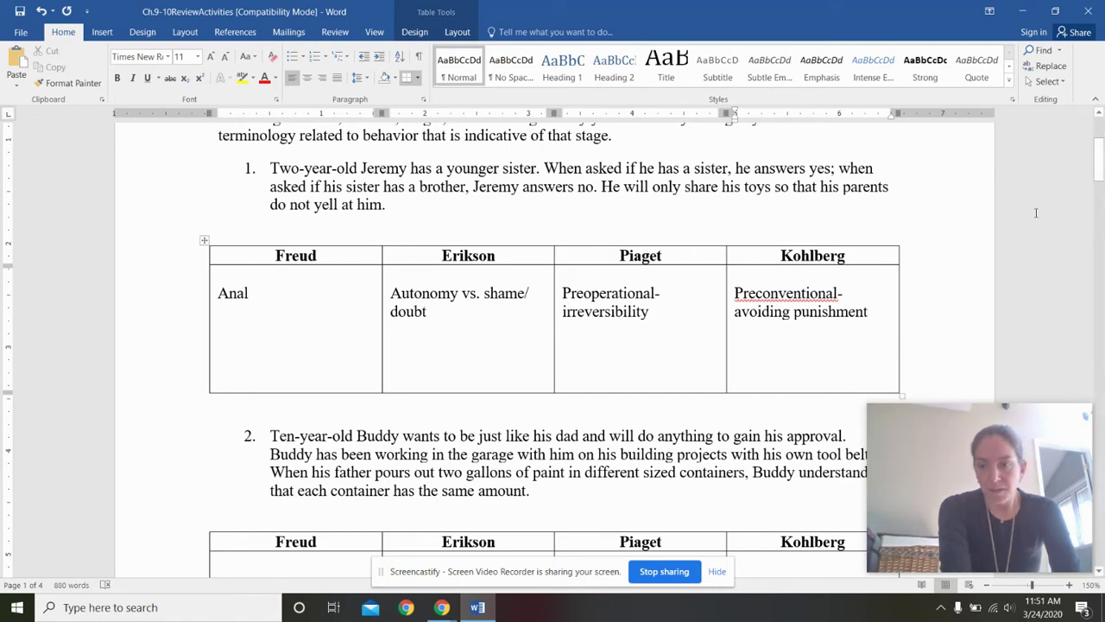
Step: Scroll down to Buddy's scenario 2 table and place the cursor in its Freud cell
{"action": "left_click_drag", "start_coordinate": [1100, 175], "coordinate": [1100, 205]}
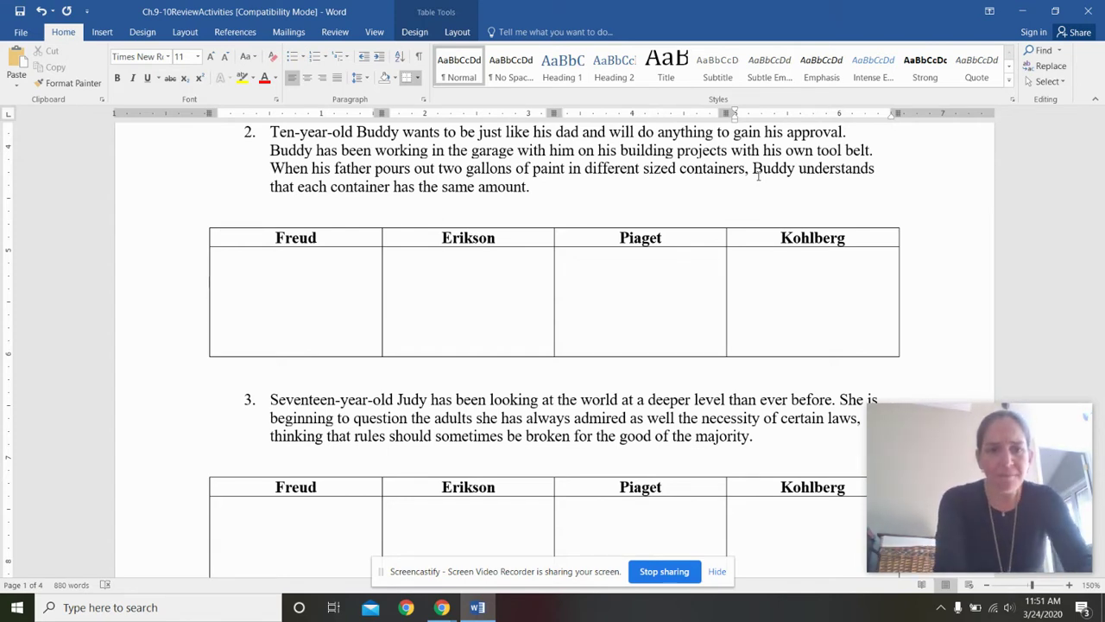
{"action": "left_click", "coordinate": [328, 286]}
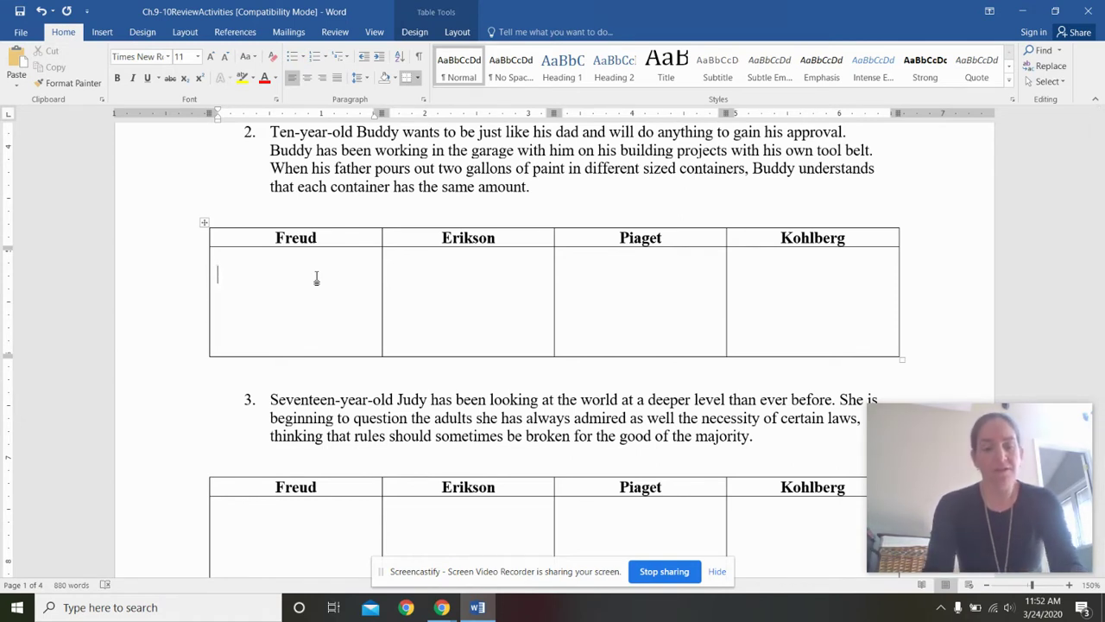
Step: Type 'Latency- identification' in Buddy's Freud cell
{"action": "type", "text": "latency"}
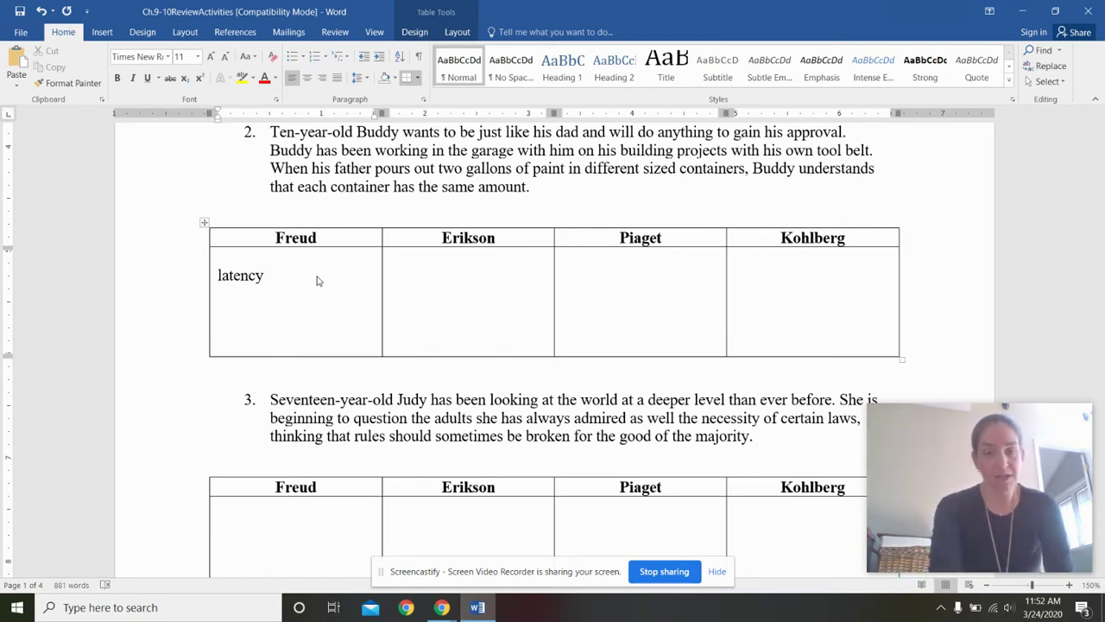
{"action": "left_click", "coordinate": [437, 291]}
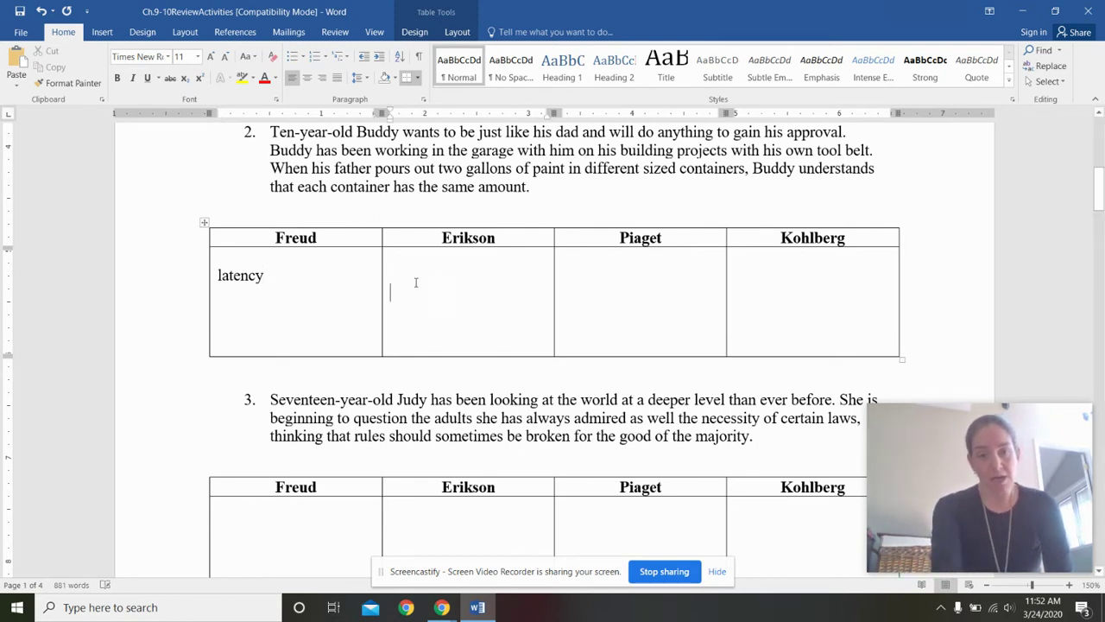
{"action": "left_click", "coordinate": [326, 287]}
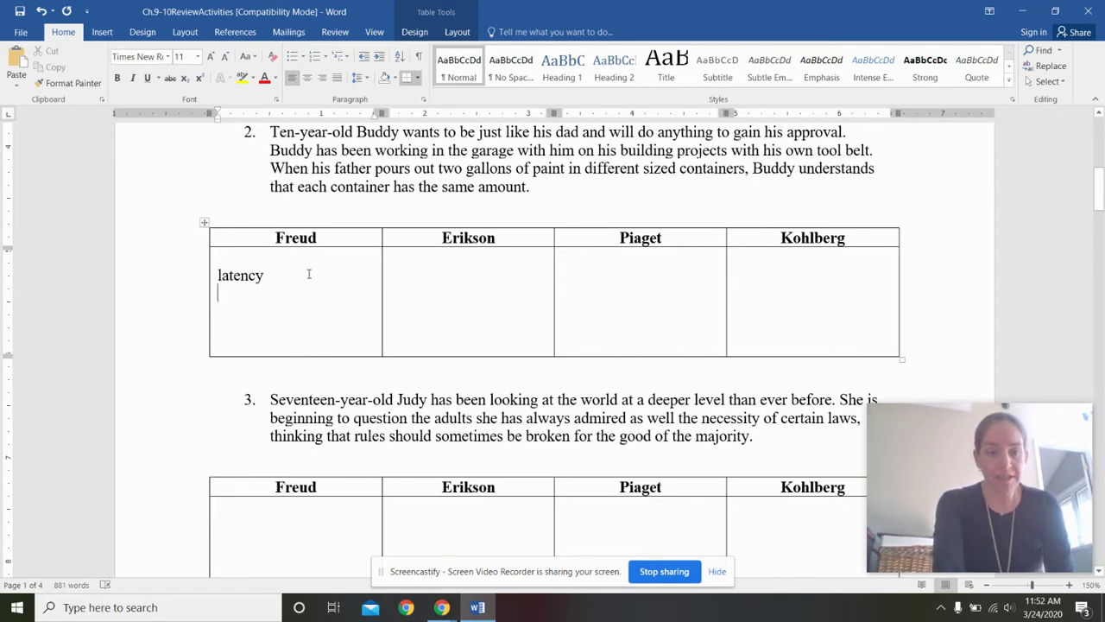
{"action": "left_click", "coordinate": [308, 274]}
{"action": "type", "text": "-"}
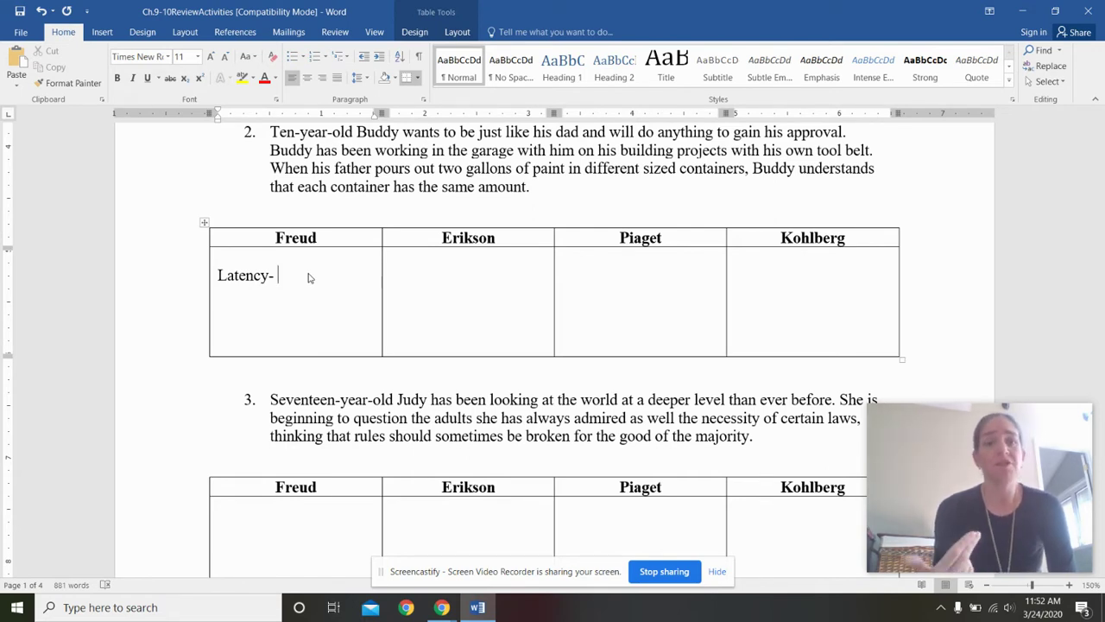
{"action": "type", "text": "id"}
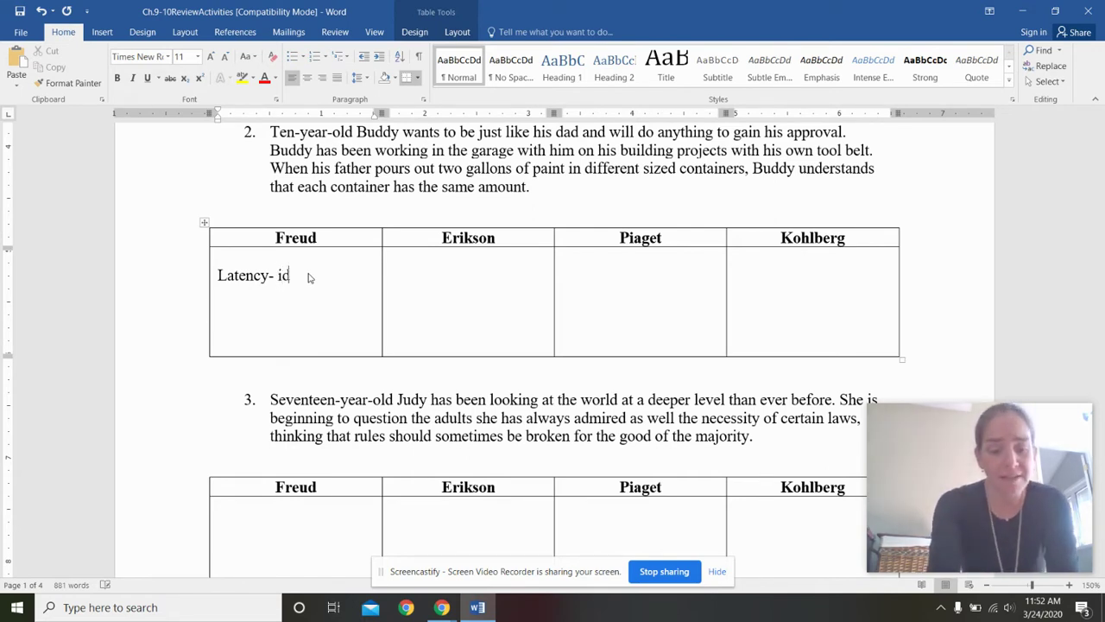
{"action": "type", "text": "entificat"}
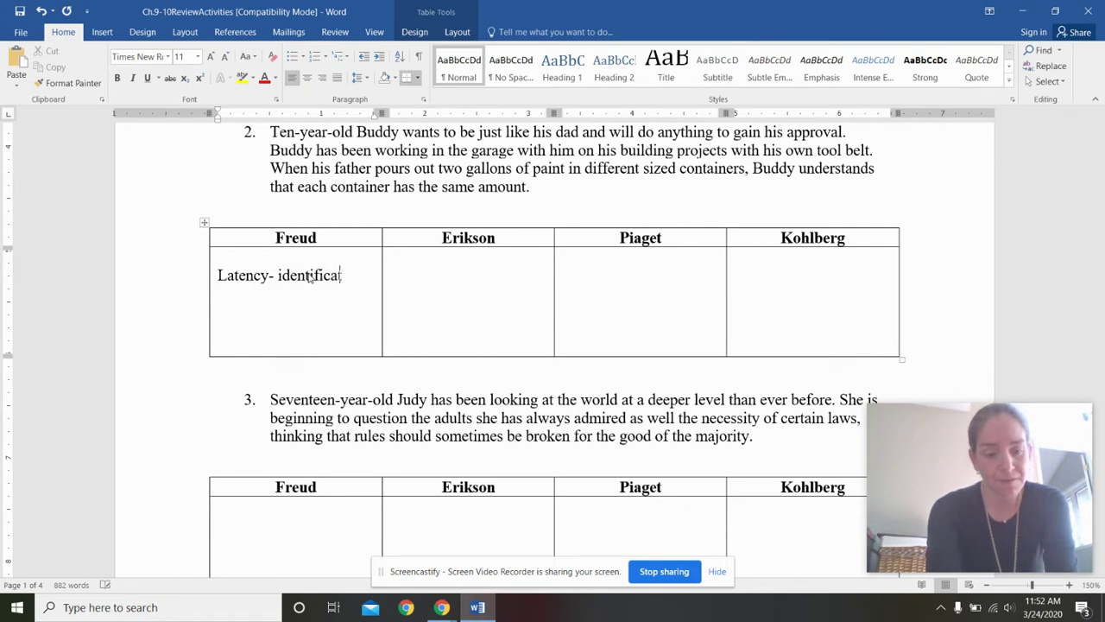
{"action": "type", "text": "ion"}
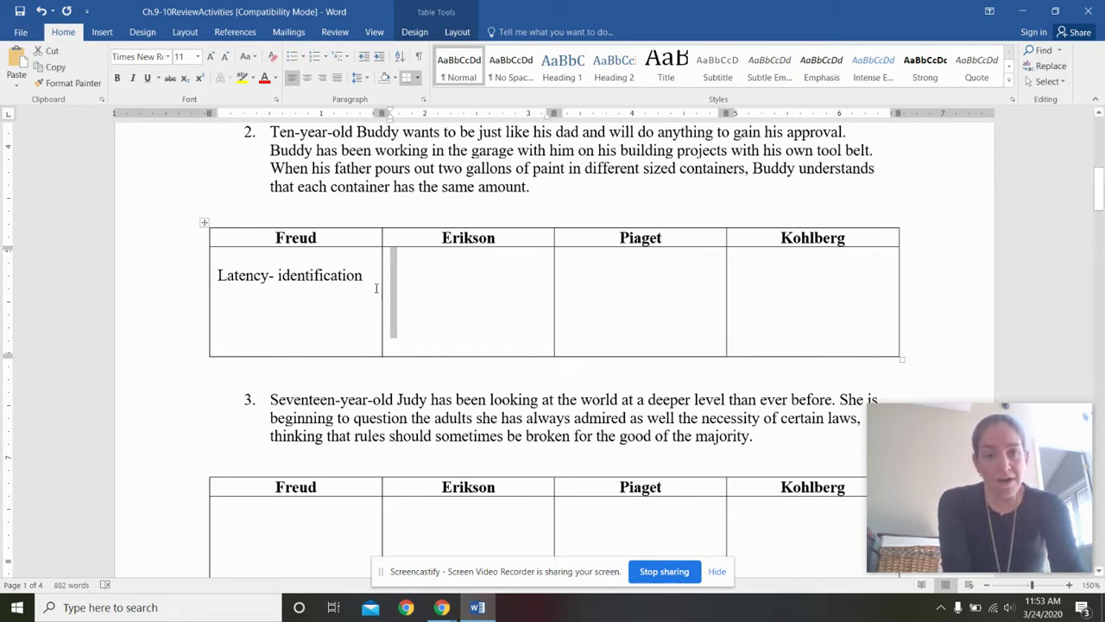
{"action": "left_click", "coordinate": [395, 278]}
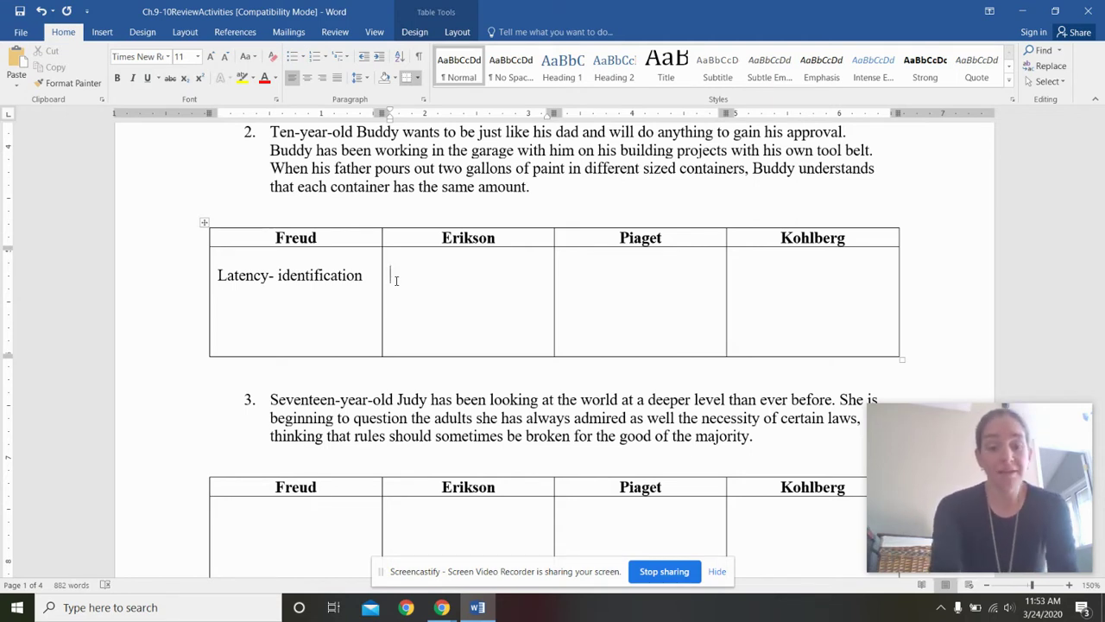
Step: Type 'Industry vs. inferiority' in Buddy's Erikson cell, fixing the typo along the way
{"action": "type", "text": "industry"}
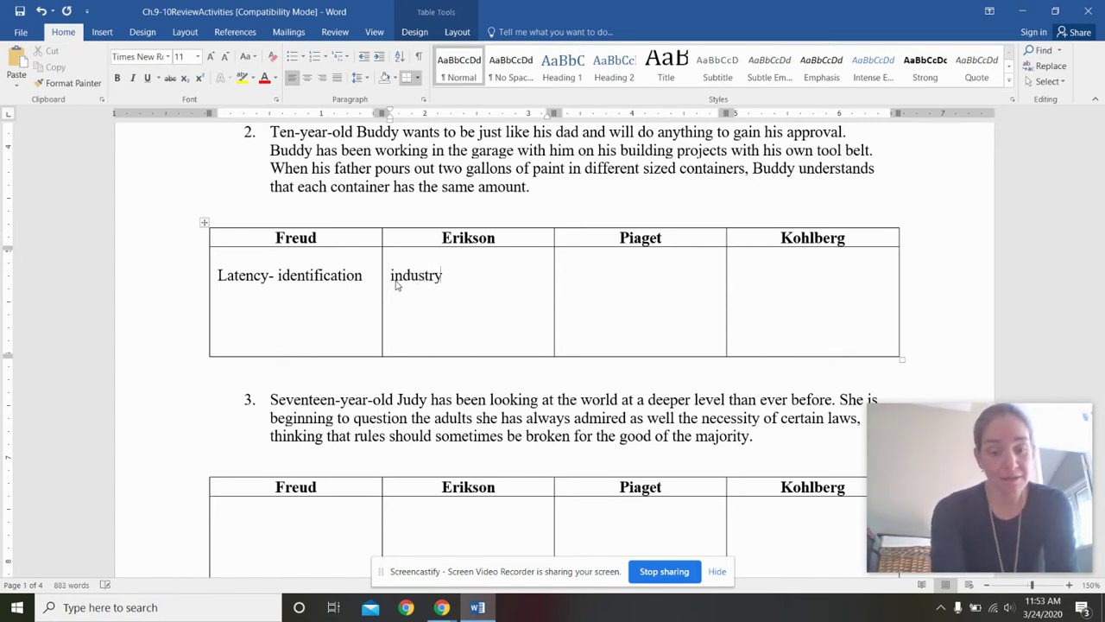
{"action": "type", "text": " ver"}
{"action": "key", "text": "BackSpace"}
{"action": "key", "text": "BackSpace"}
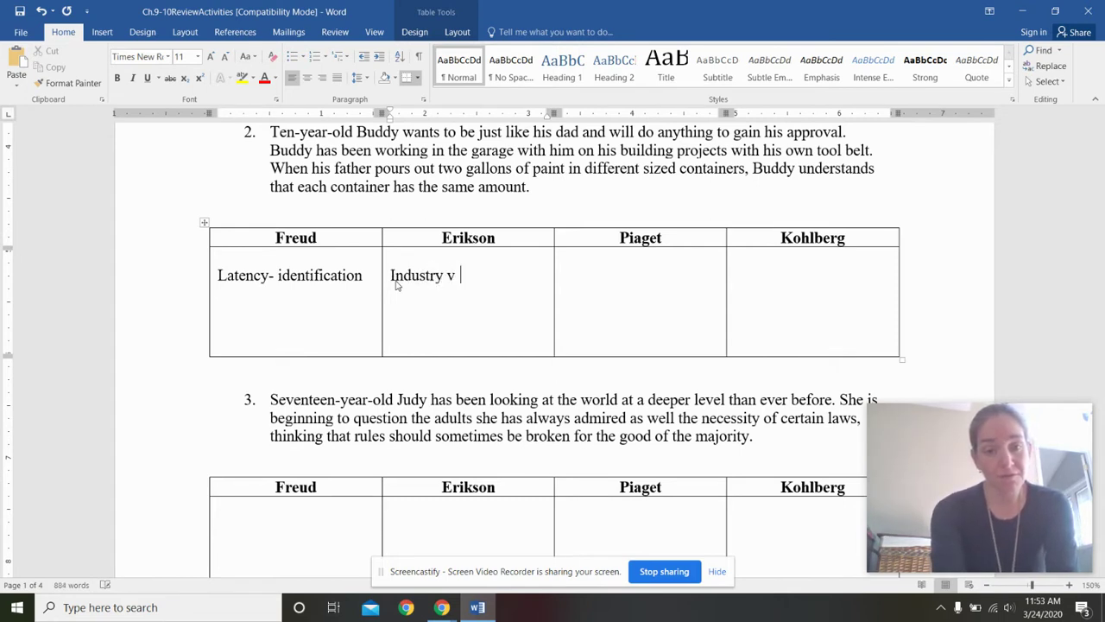
{"action": "key", "text": "BackSpace"}
{"action": "type", "text": "s. inf"}
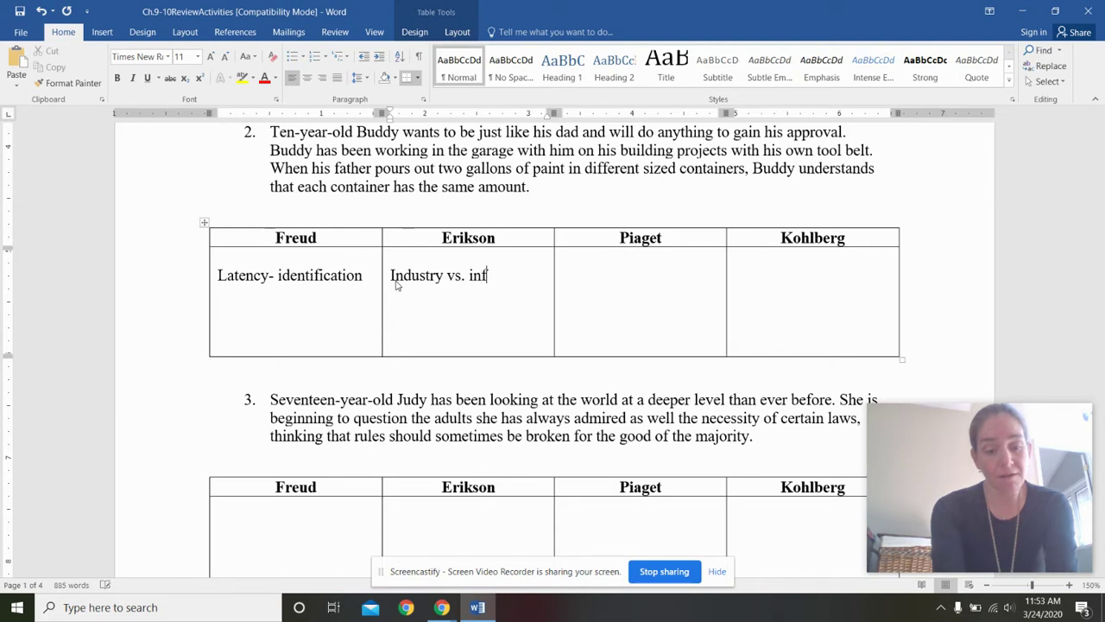
{"action": "type", "text": "eriority"}
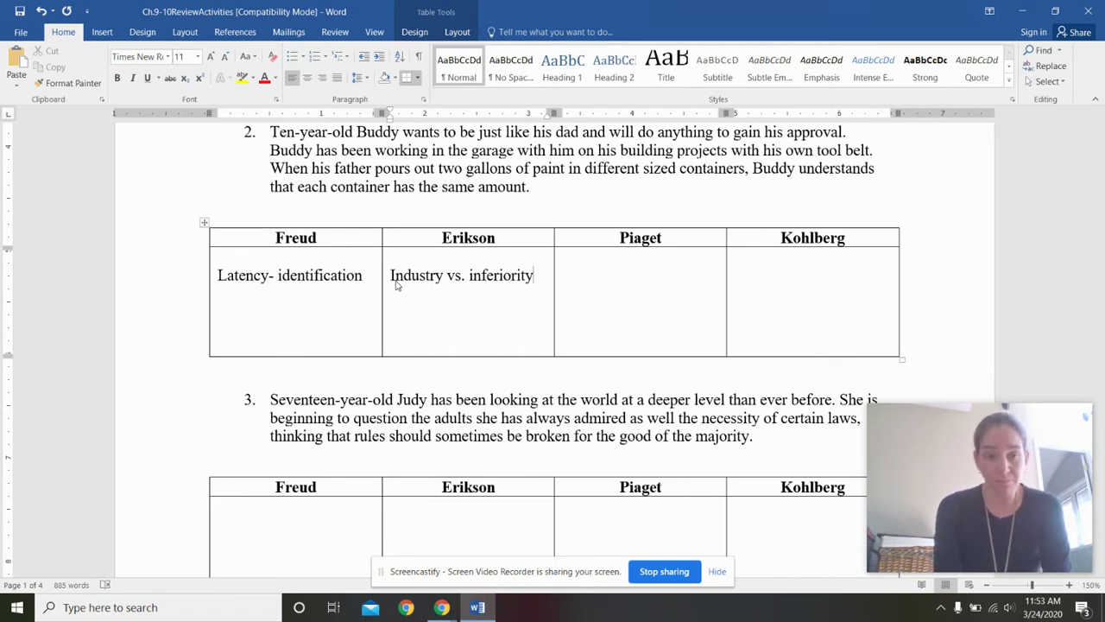
Step: Enter 'Concrete operations- conservation task' on a new line in Buddy's Piaget cell
{"action": "left_click", "coordinate": [616, 287]}
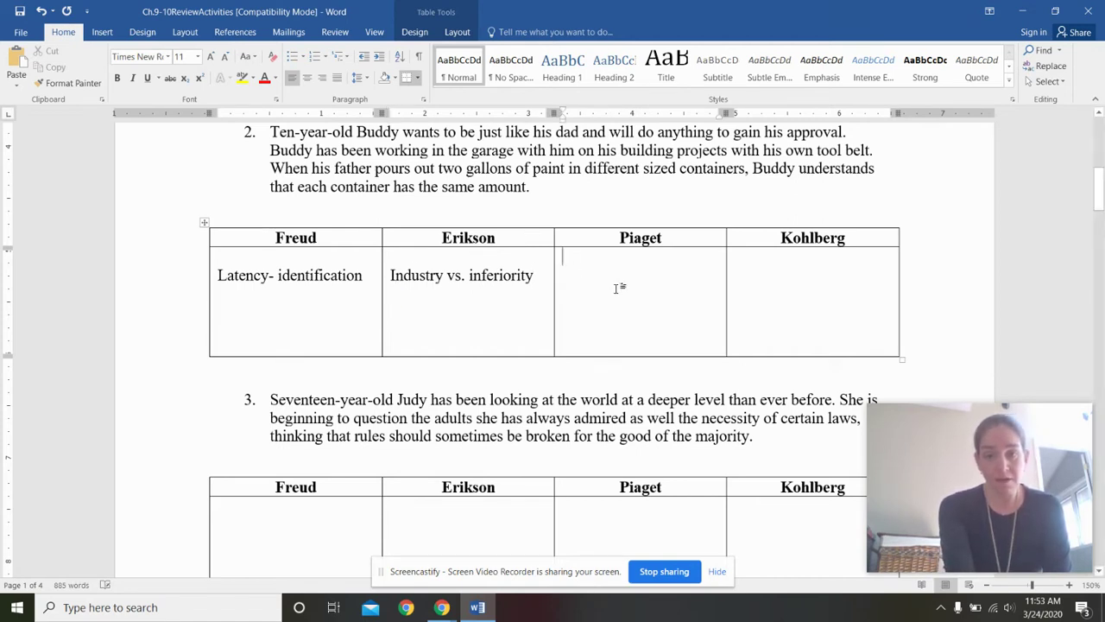
{"action": "key", "text": "Return"}
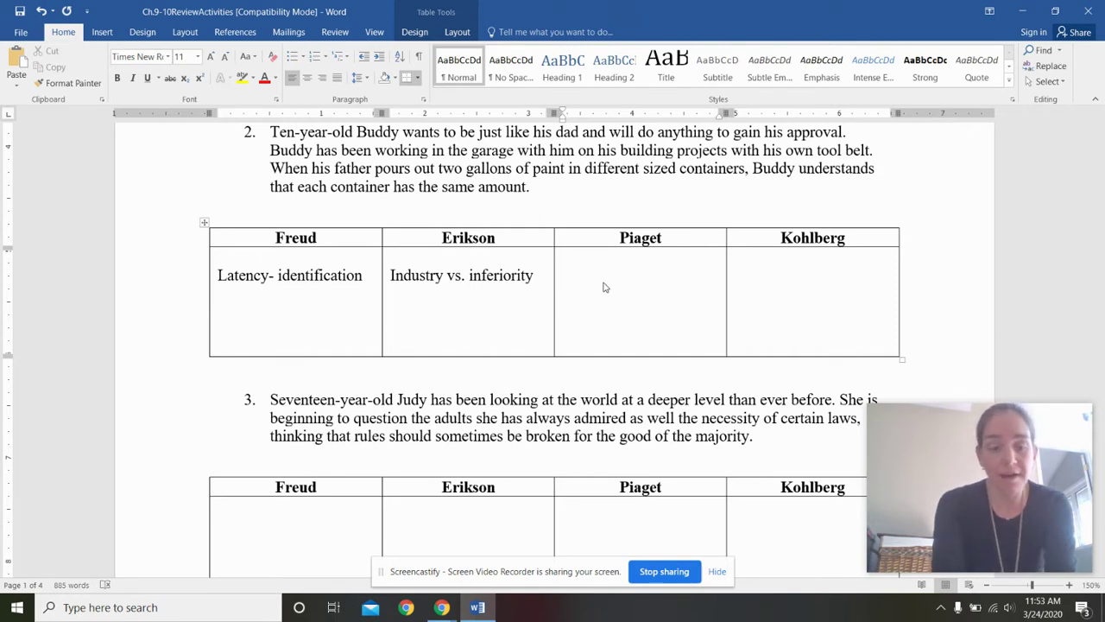
{"action": "type", "text": "Cons"}
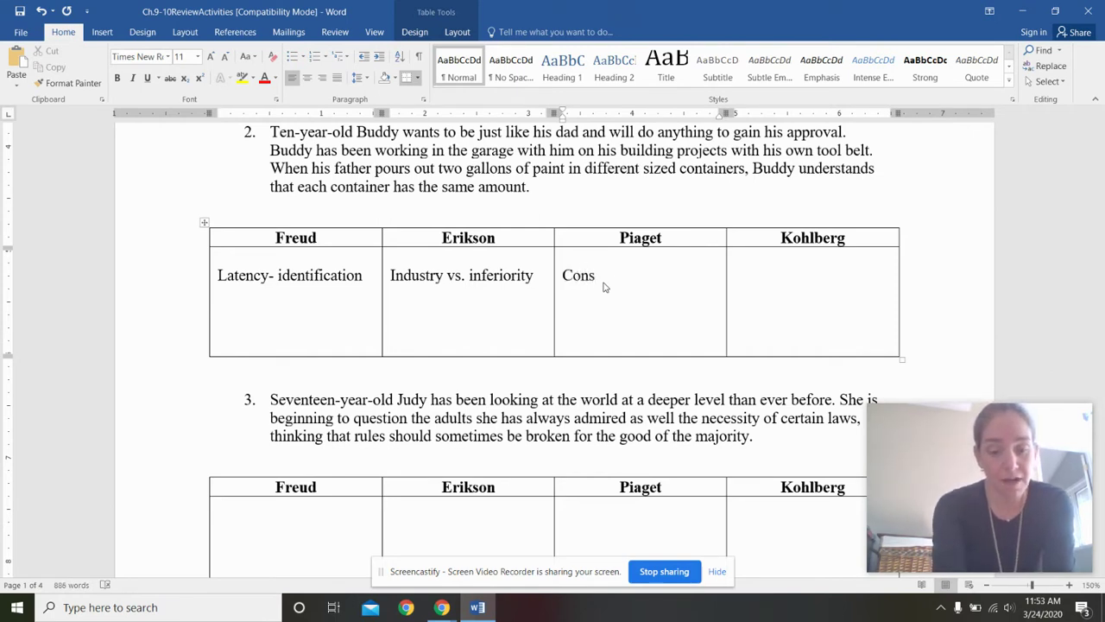
{"action": "key", "text": "BackSpace"}
{"action": "type", "text": "crete oper"}
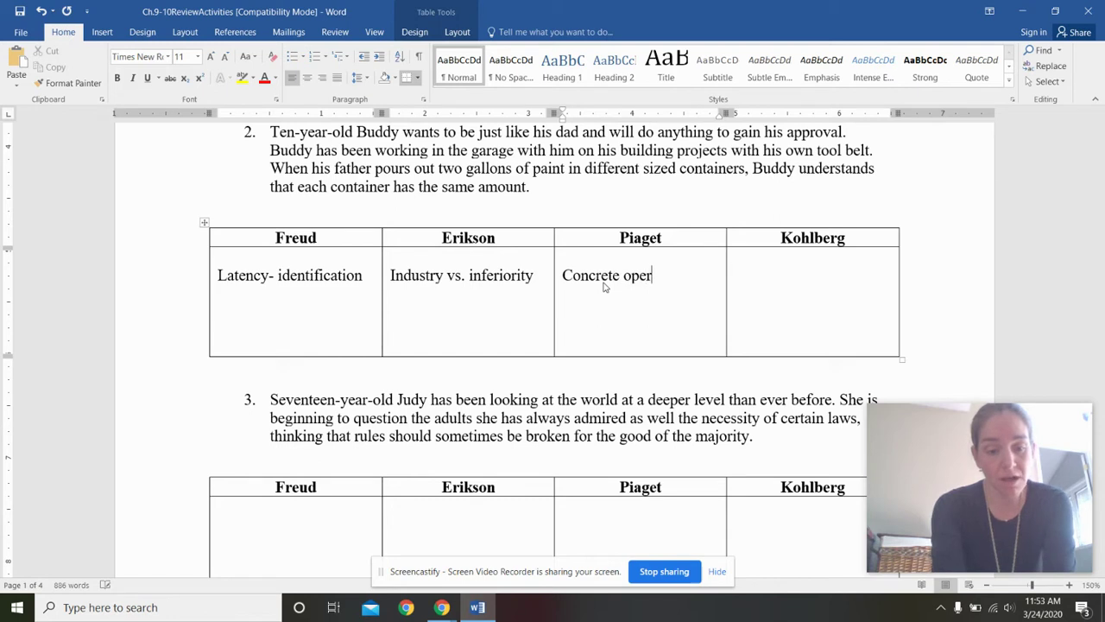
{"action": "type", "text": "ations-"}
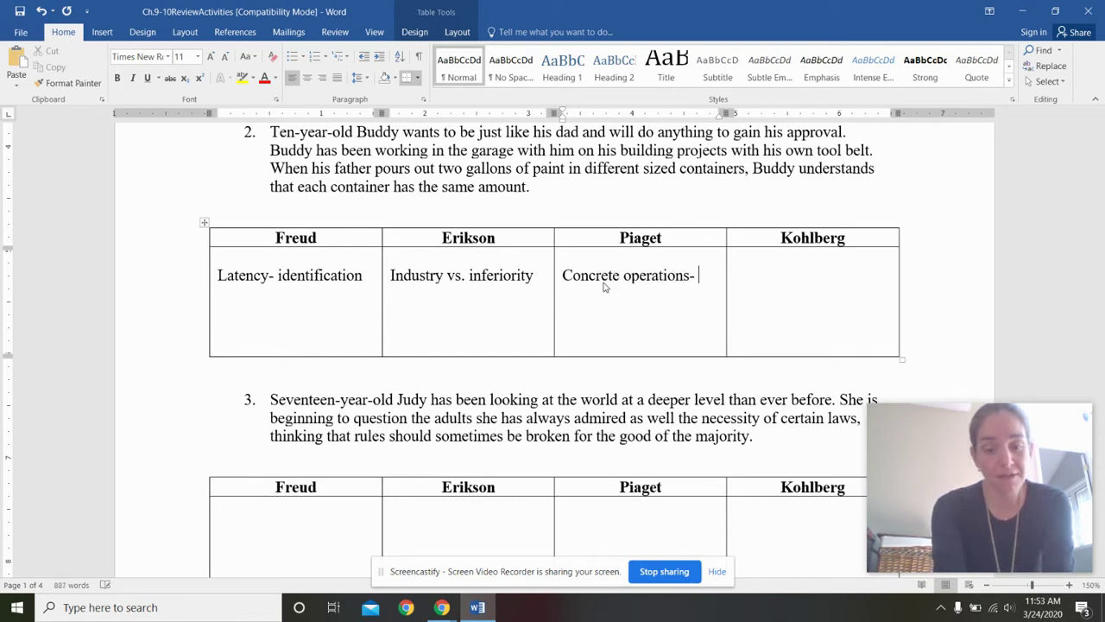
{"action": "type", "text": " conservatio"}
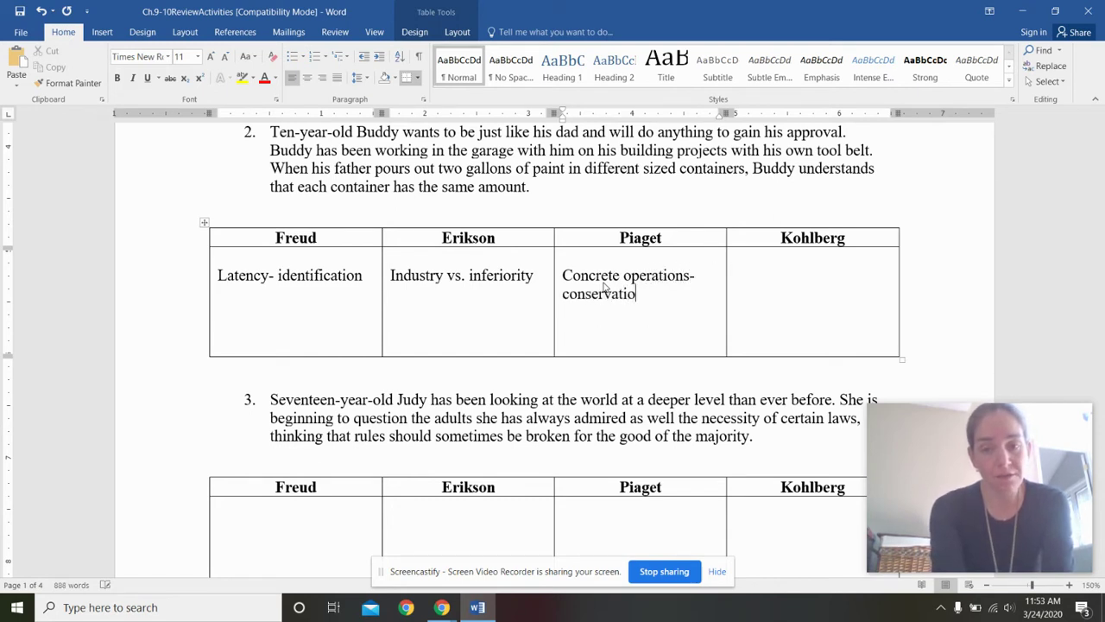
{"action": "type", "text": "n task"}
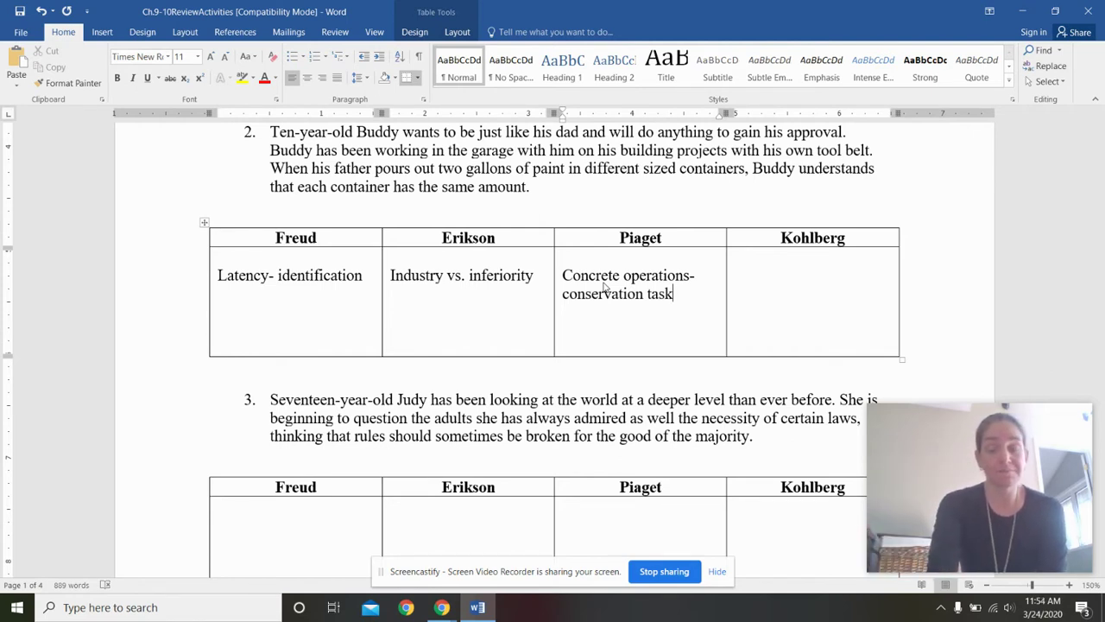
Step: Type 'Conventional- golden boy/ golden child' in Buddy's Kohlberg cell, correcting the misspelling
{"action": "left_click", "coordinate": [771, 285]}
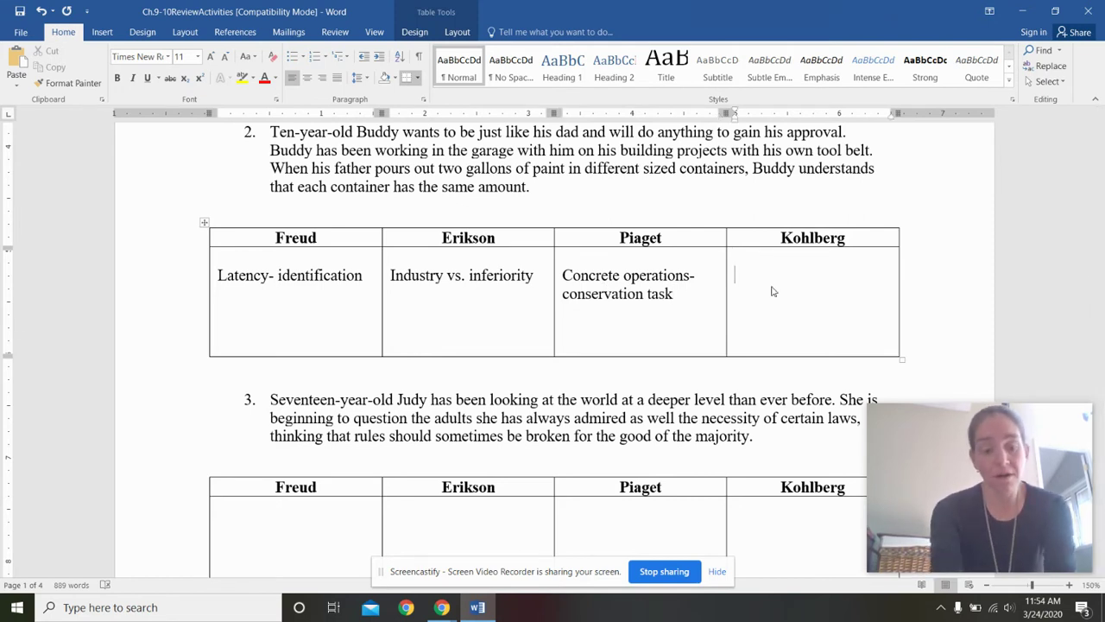
{"action": "type", "text": "Convetio"}
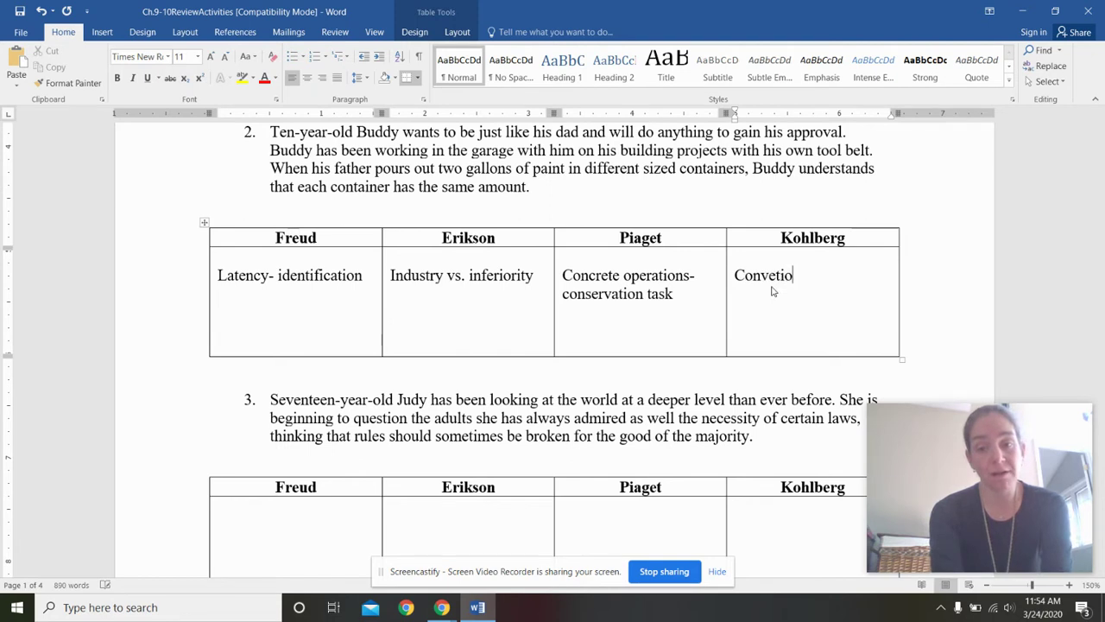
{"action": "key", "text": "BackSpace"}
{"action": "key", "text": "BackSpace"}
{"action": "key", "text": "BackSpace"}
{"action": "type", "text": "ntiona"}
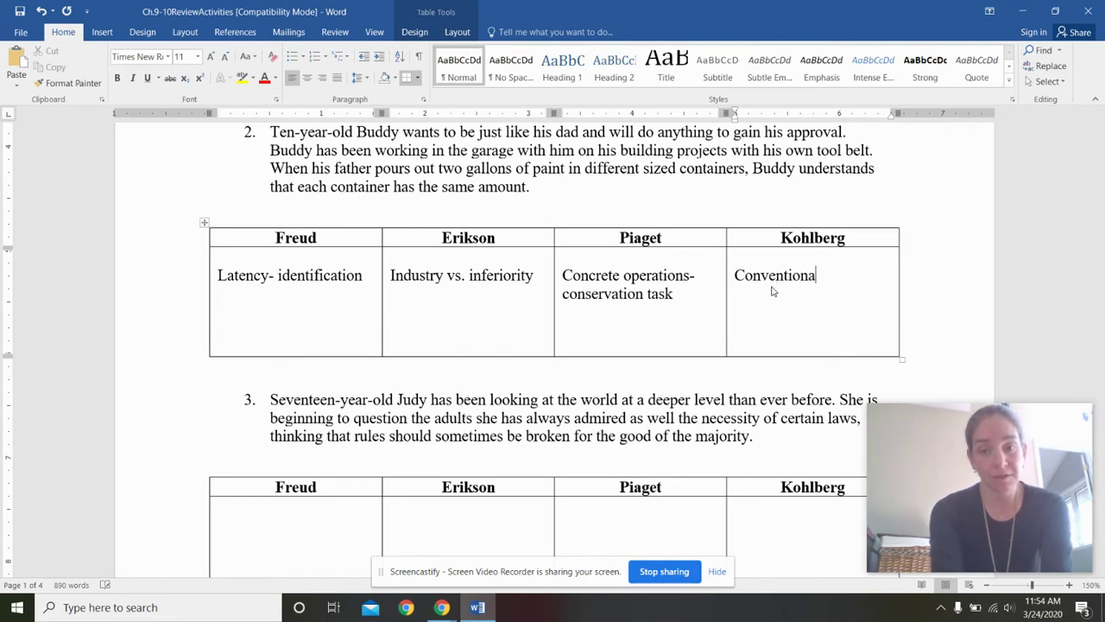
{"action": "type", "text": "l- "}
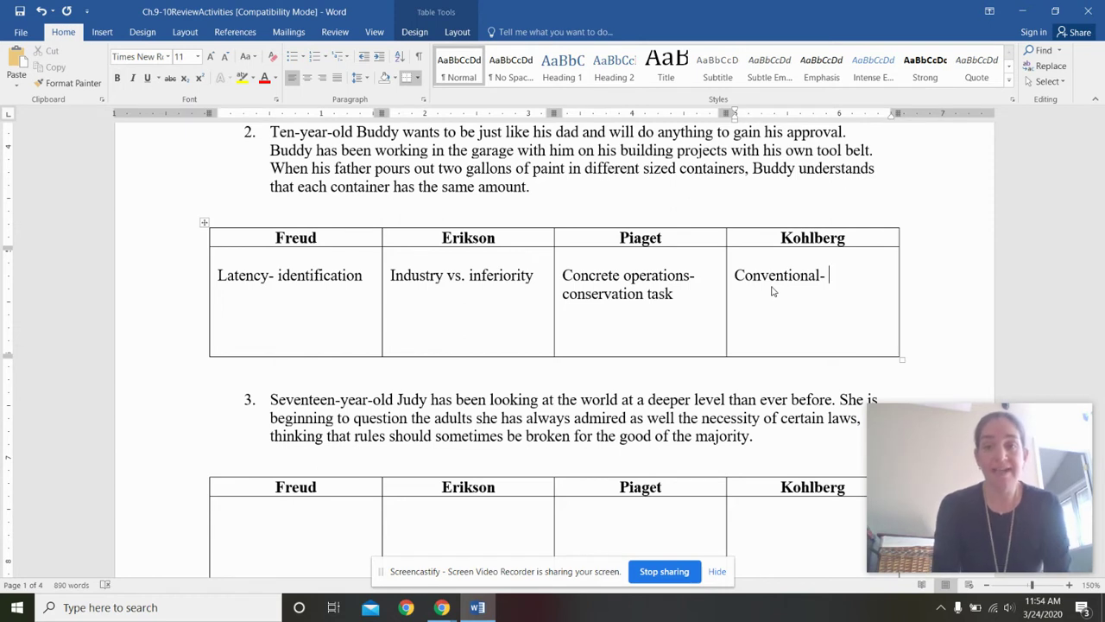
{"action": "type", "text": "golde"}
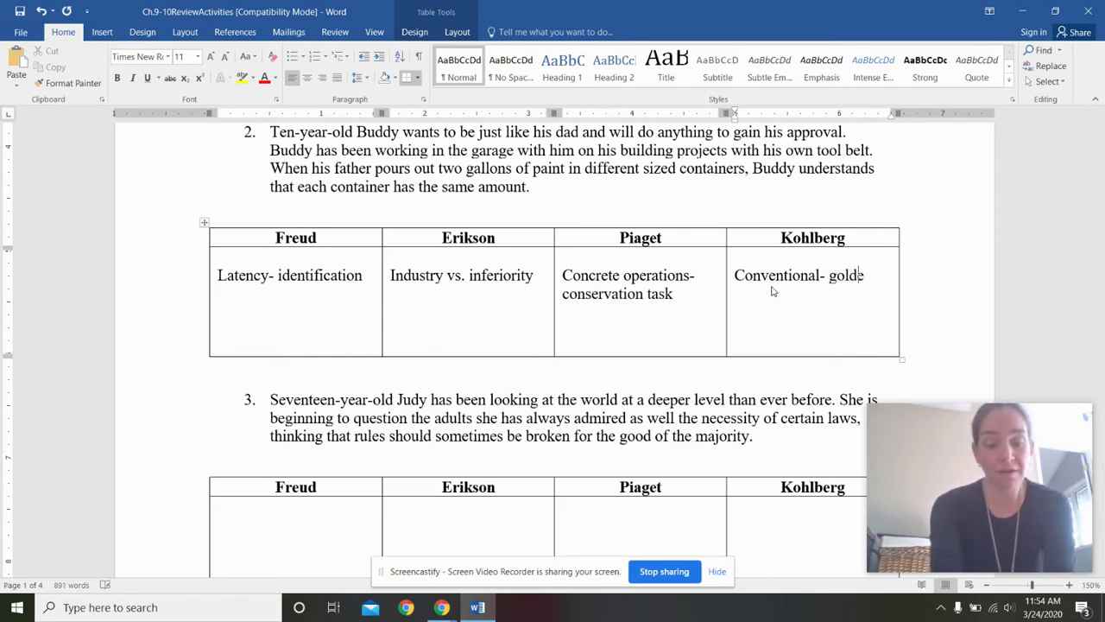
{"action": "type", "text": "n boy/ "}
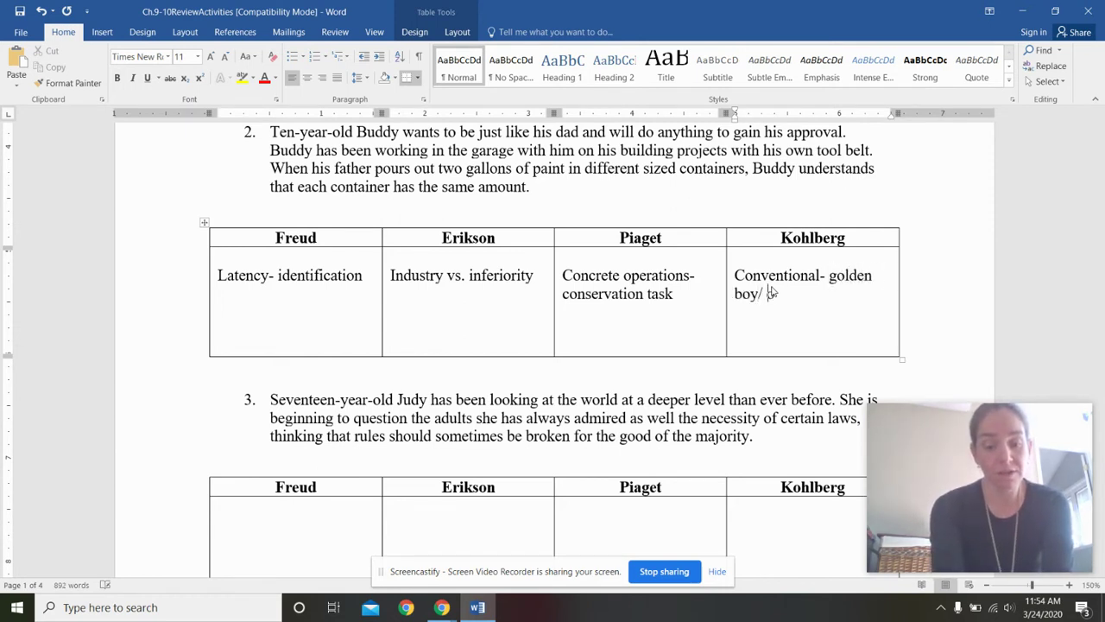
{"action": "type", "text": "golden "}
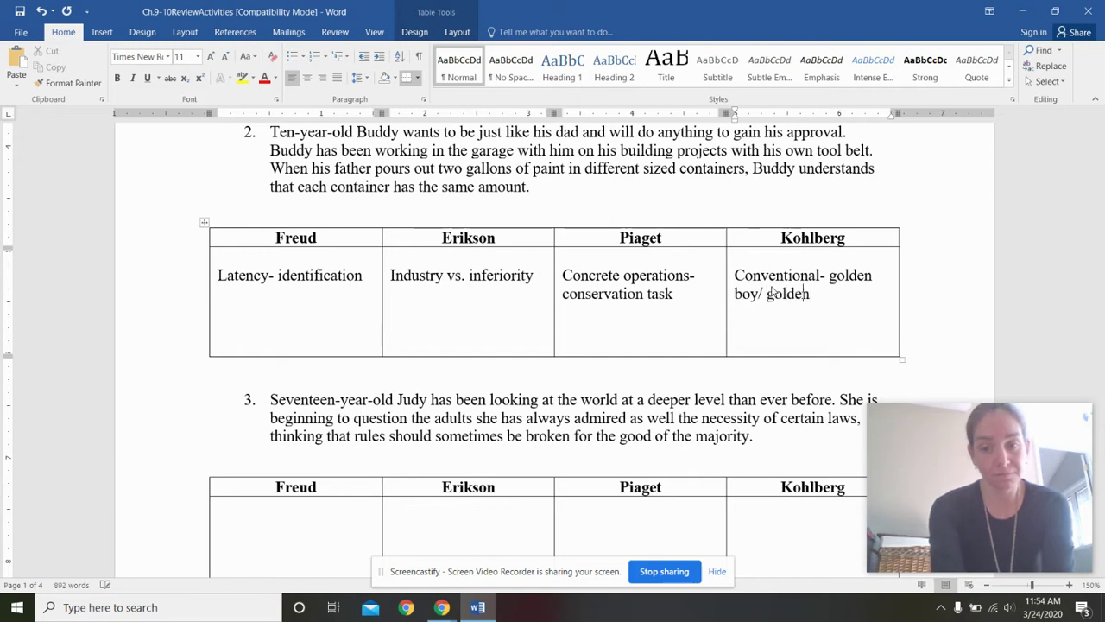
{"action": "type", "text": "child"}
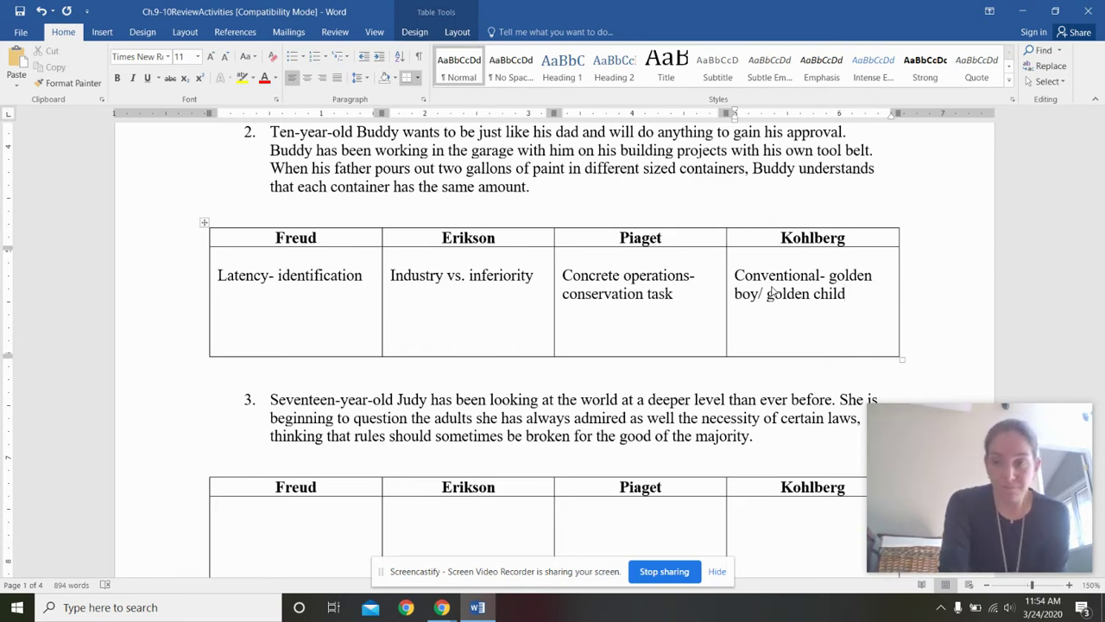
Step: Enter 'Genital' as the Freud stage in question 3's table
{"action": "left_click", "coordinate": [1099, 190]}
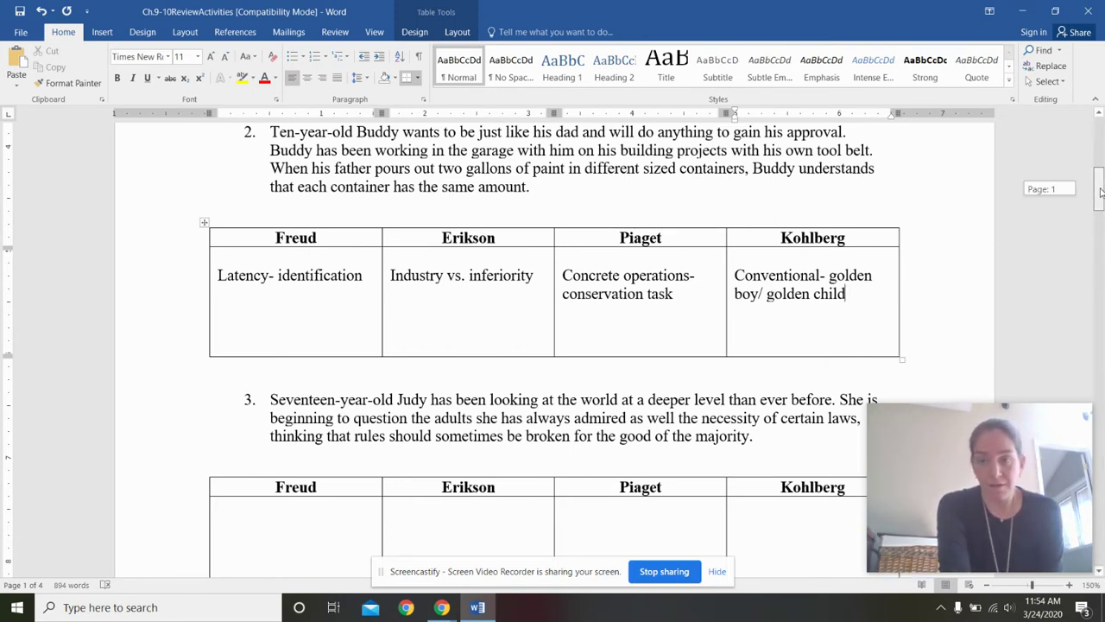
{"action": "left_click_drag", "start_coordinate": [1099, 190], "coordinate": [1099, 215]}
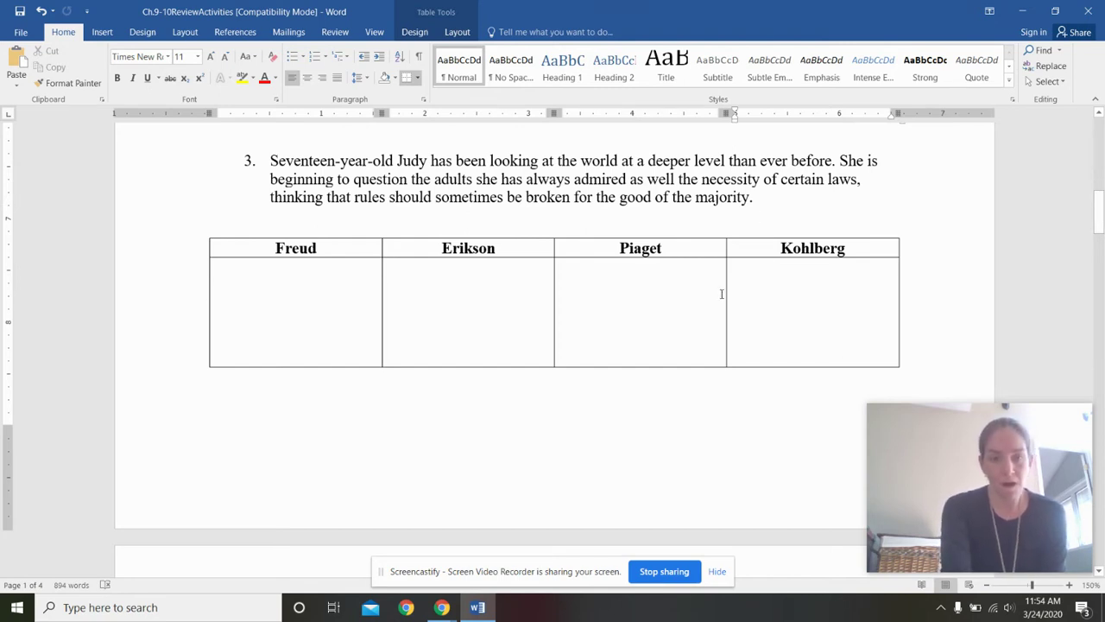
{"action": "left_click", "coordinate": [337, 305]}
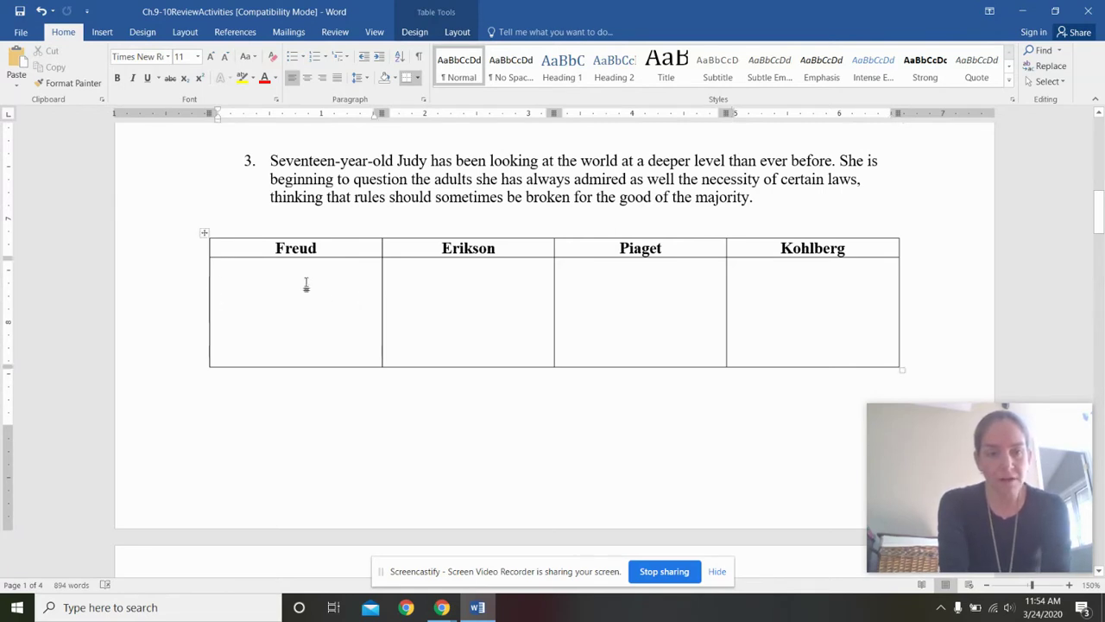
{"action": "left_click", "coordinate": [305, 285]}
{"action": "type", "text": "Genit"}
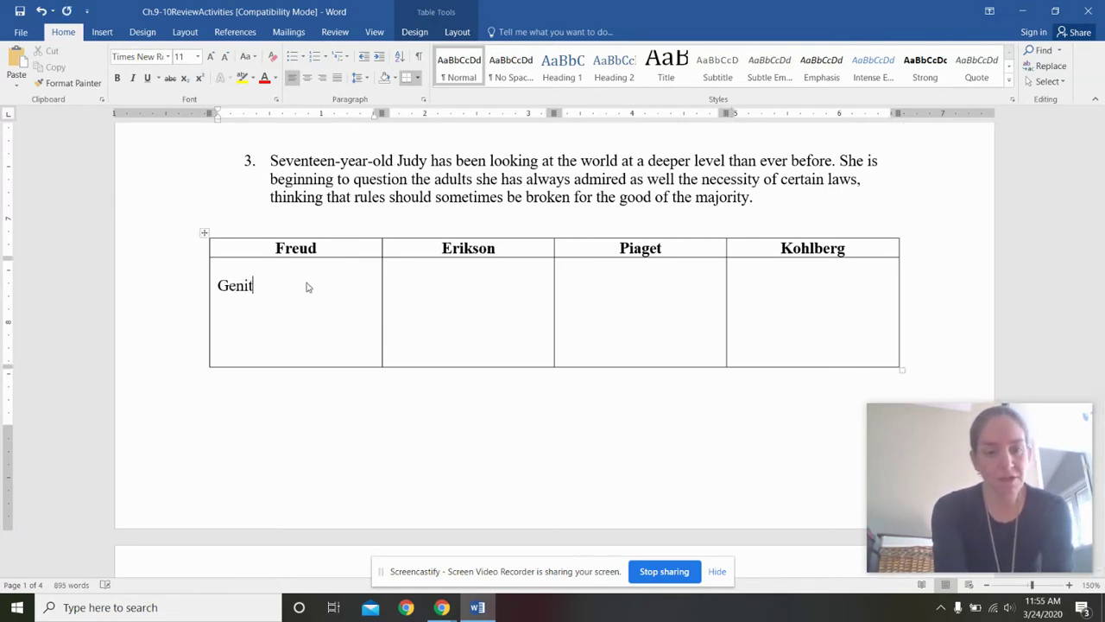
{"action": "type", "text": "al"}
{"action": "key", "text": "Tab"}
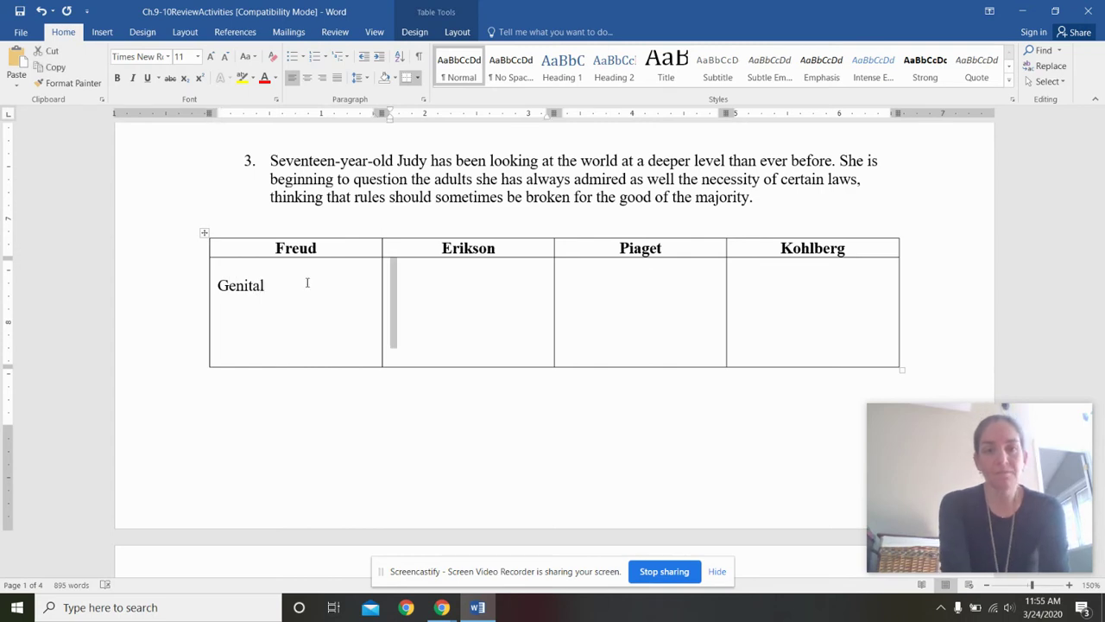
Step: Type 'Identity vs. role confusion' into question 3's Erikson cell
{"action": "left_click", "coordinate": [410, 304]}
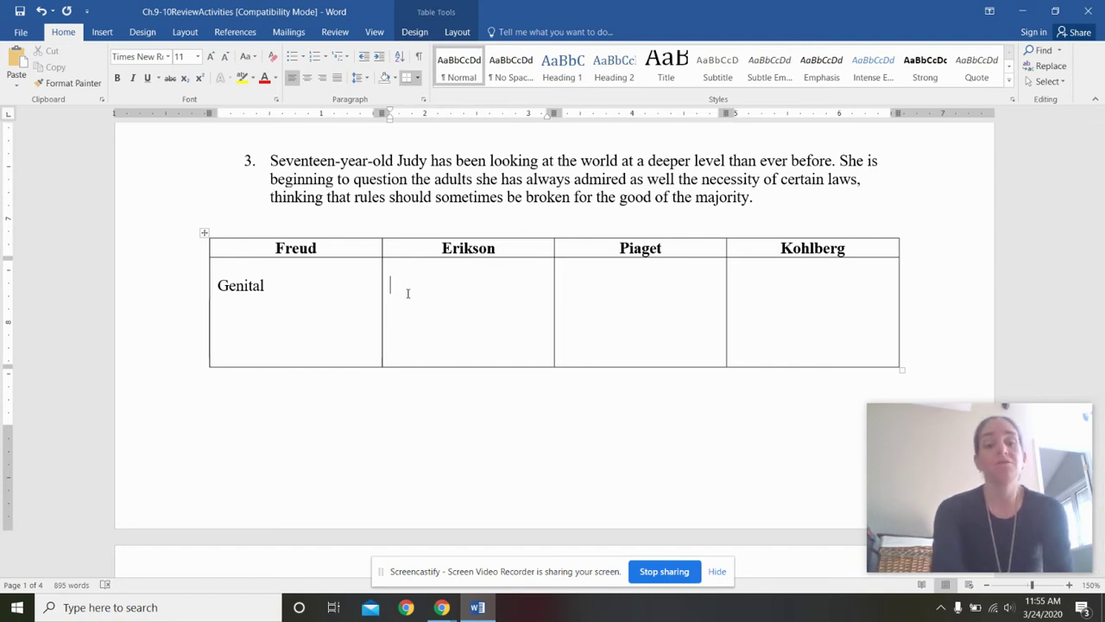
{"action": "type", "text": "Iden"}
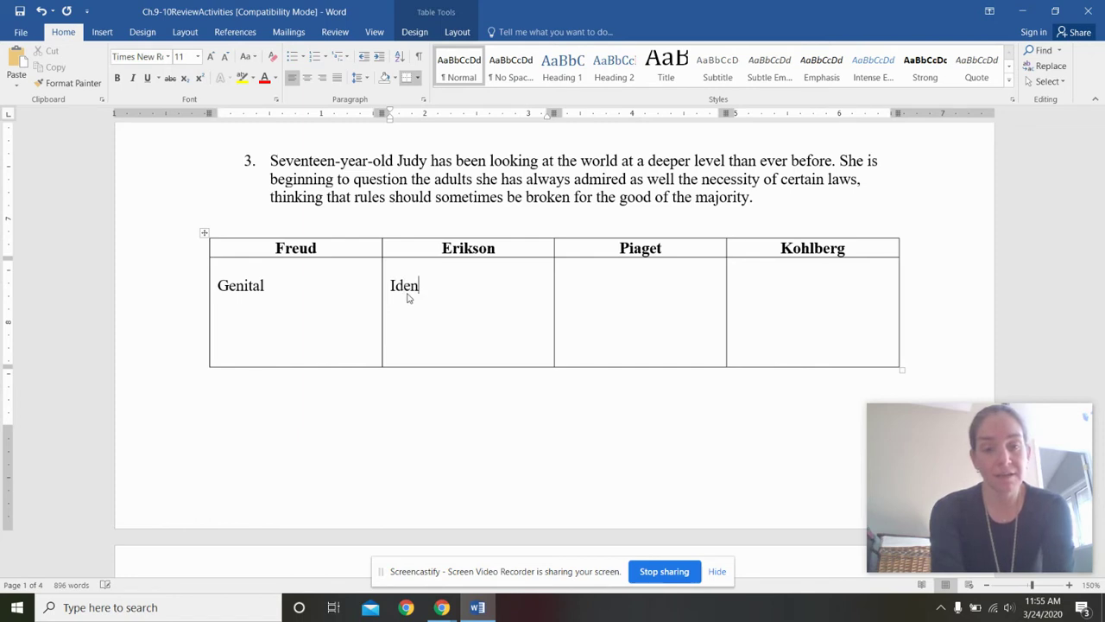
{"action": "type", "text": "tity vs. "}
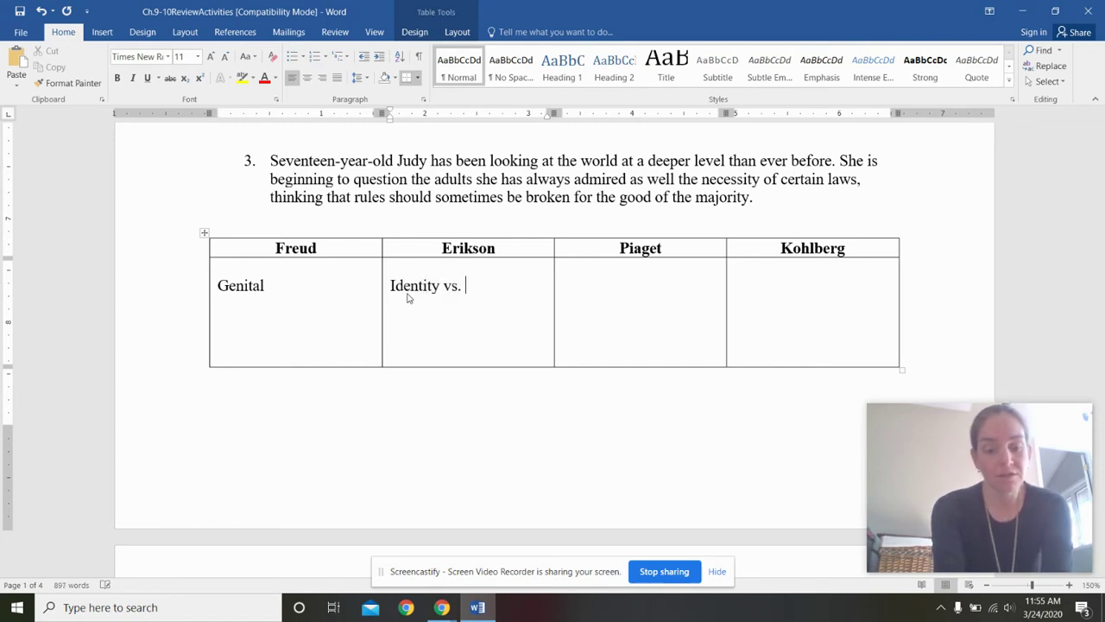
{"action": "type", "text": "role confusion"}
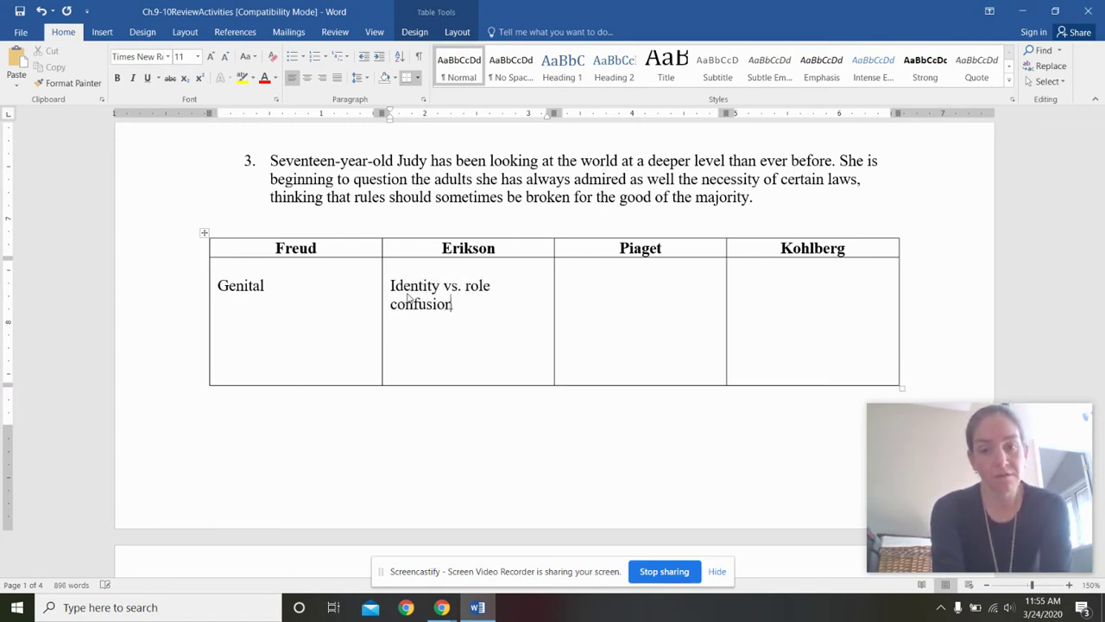
{"action": "key", "text": "Tab"}
{"action": "key", "text": "Tab"}
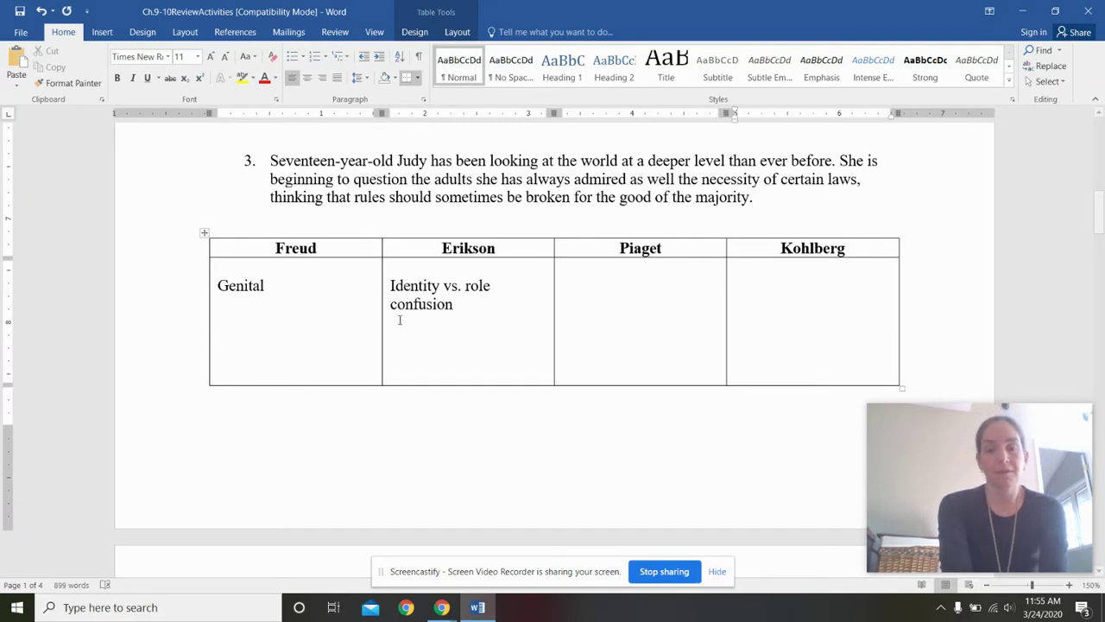
Step: Enter 'Formal operations- abstract thought' under Piaget and 'Postconventional- social contract' under Kohlberg
{"action": "left_click", "coordinate": [594, 301]}
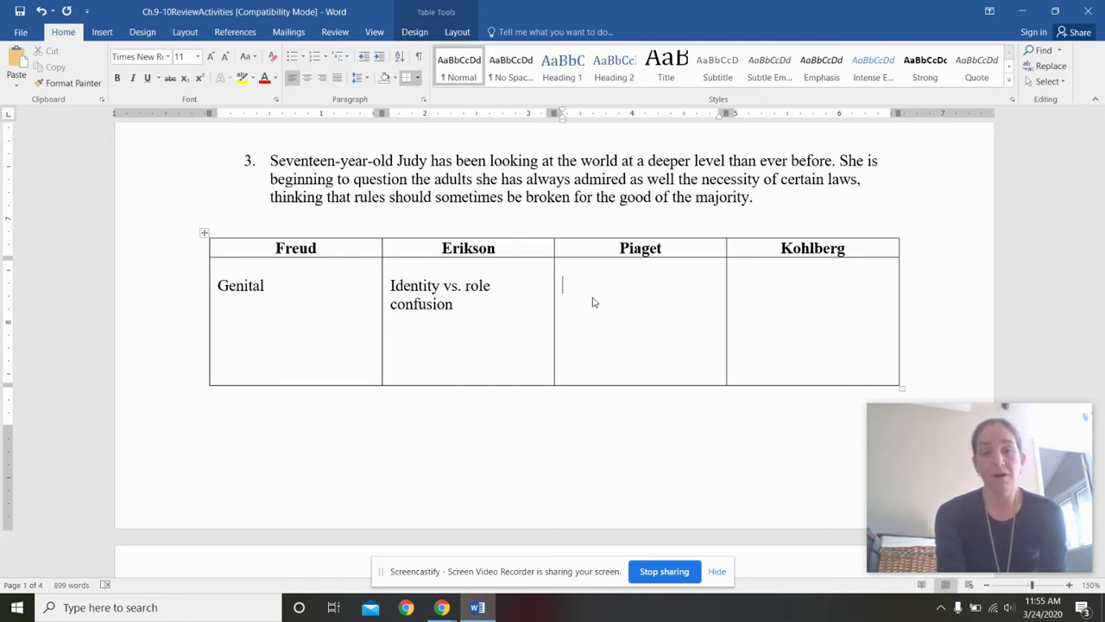
{"action": "type", "text": "F"}
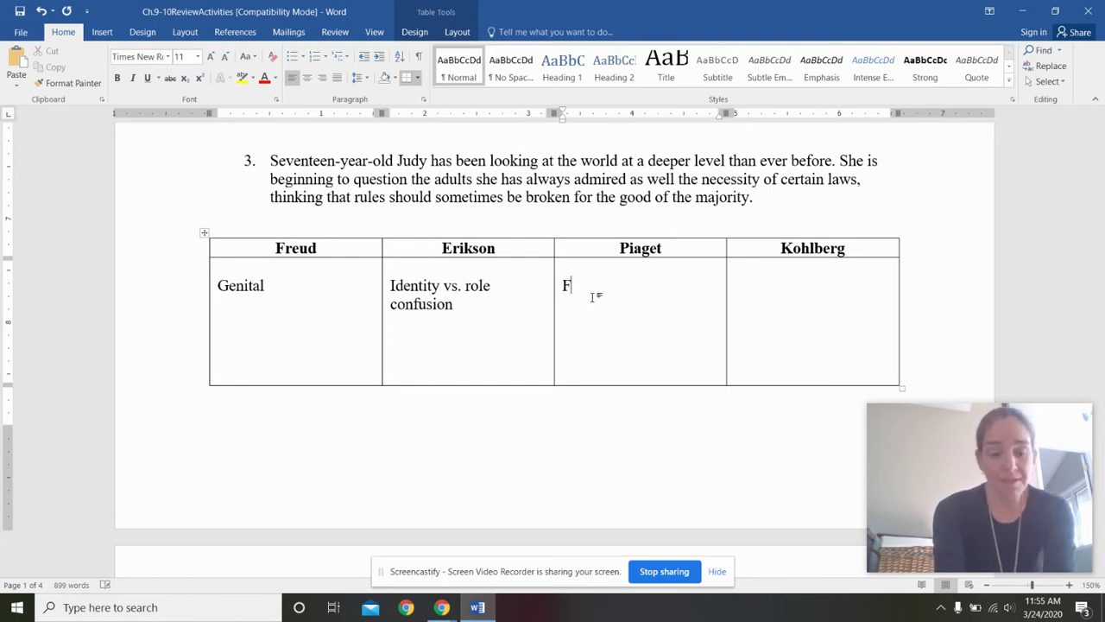
{"action": "type", "text": "ormal operat"}
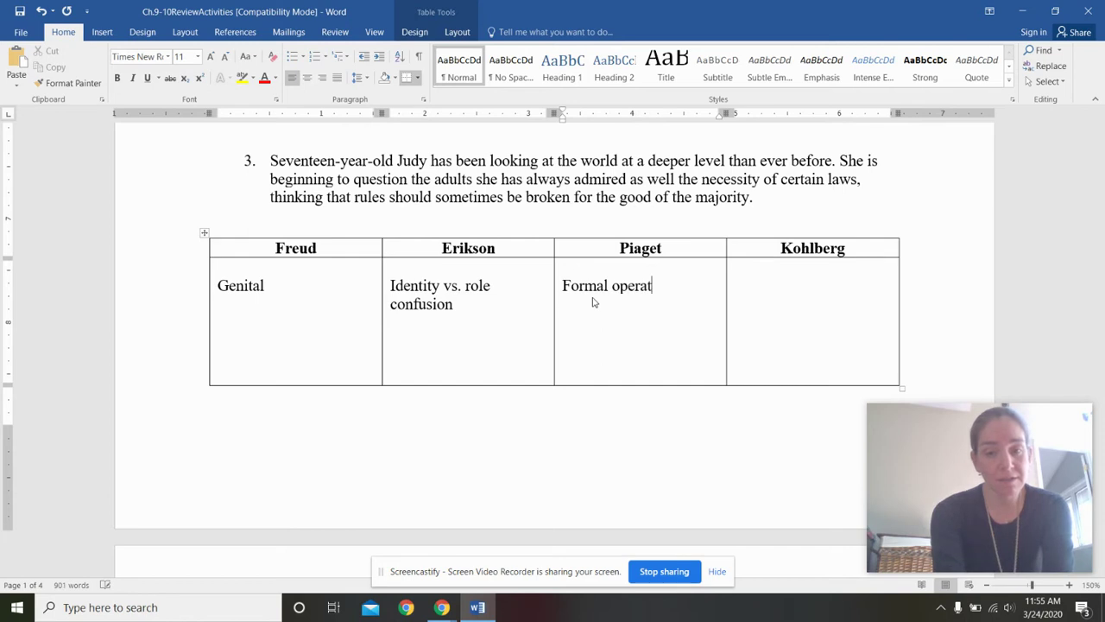
{"action": "type", "text": "ions- abstra"}
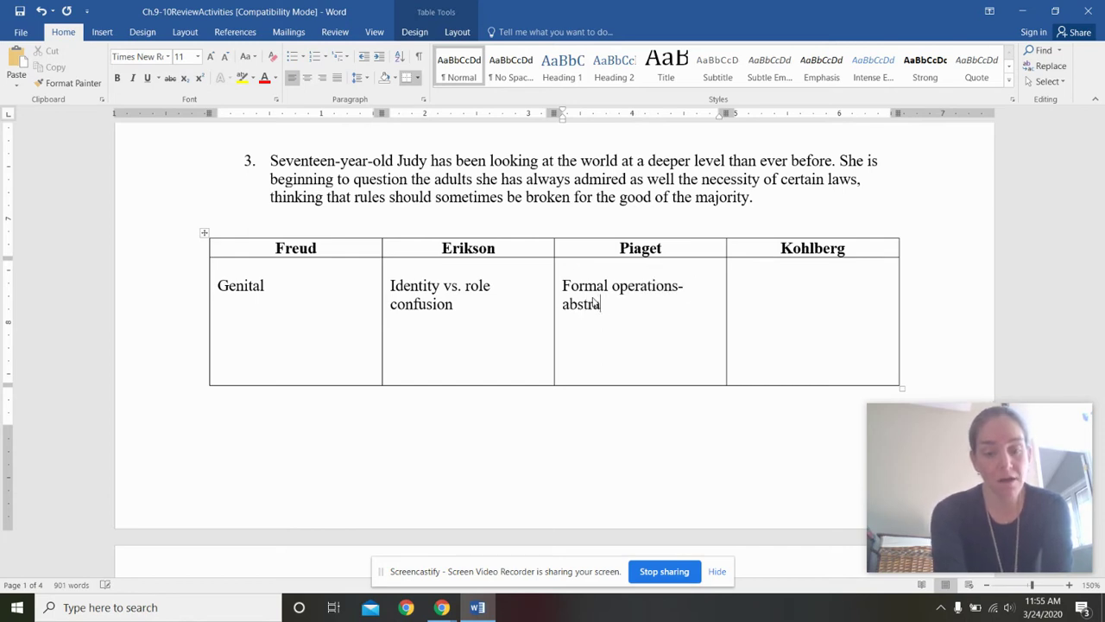
{"action": "type", "text": "ct thought"}
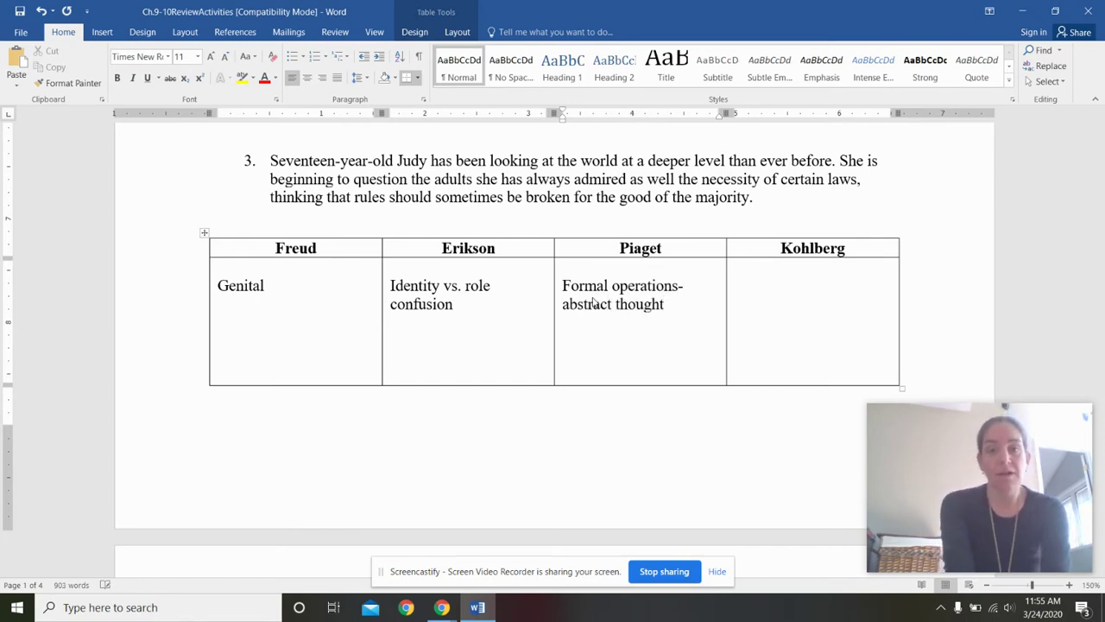
{"action": "left_click", "coordinate": [853, 309]}
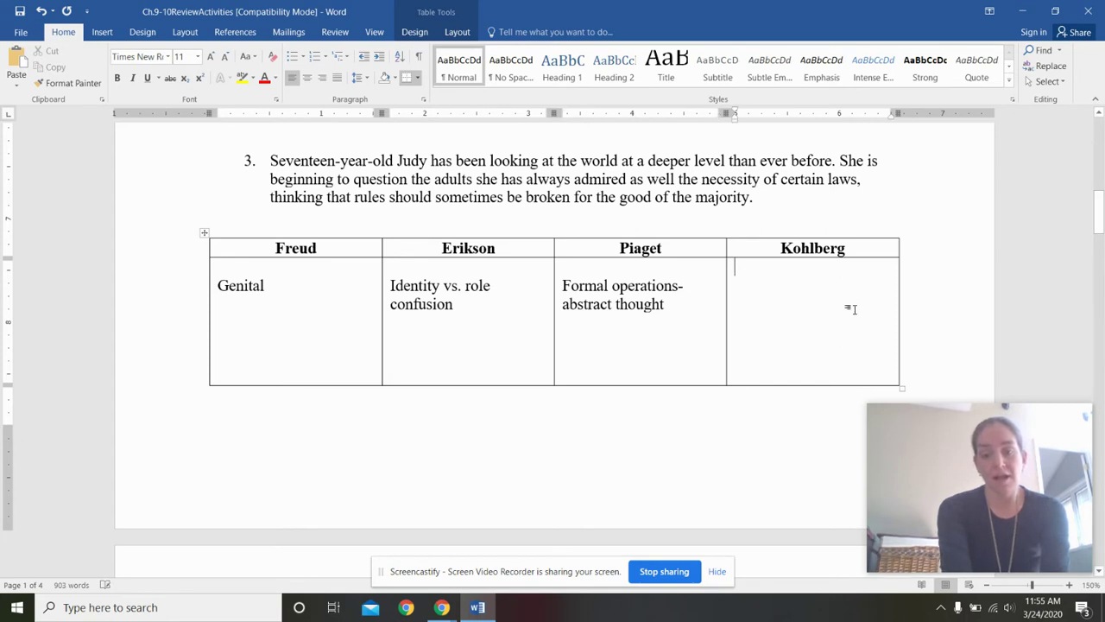
{"action": "key", "text": "Return"}
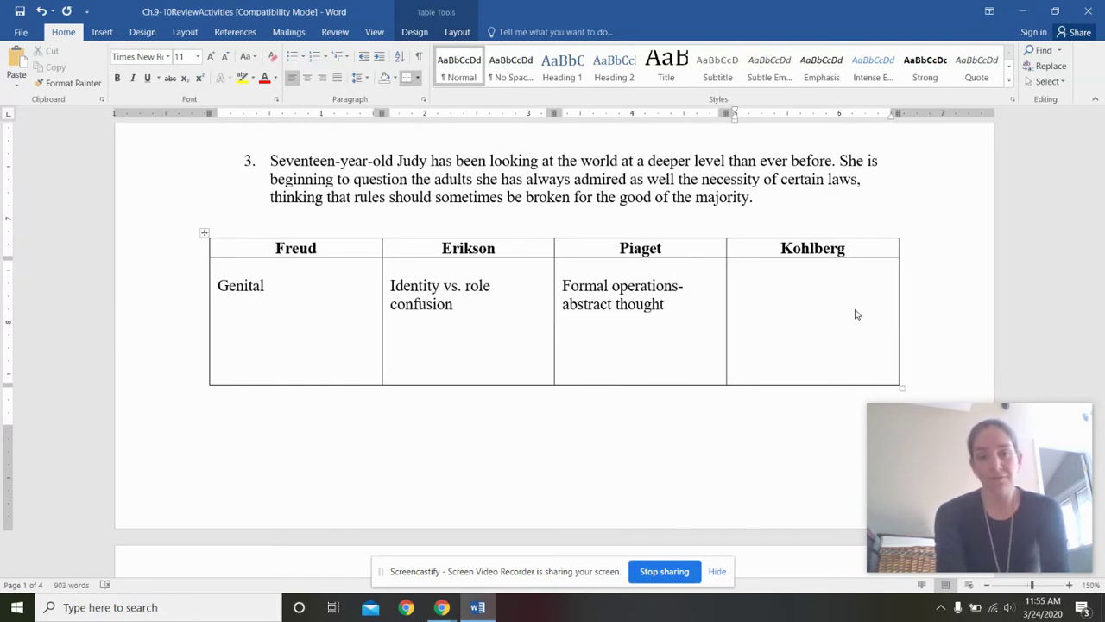
{"action": "type", "text": "P"}
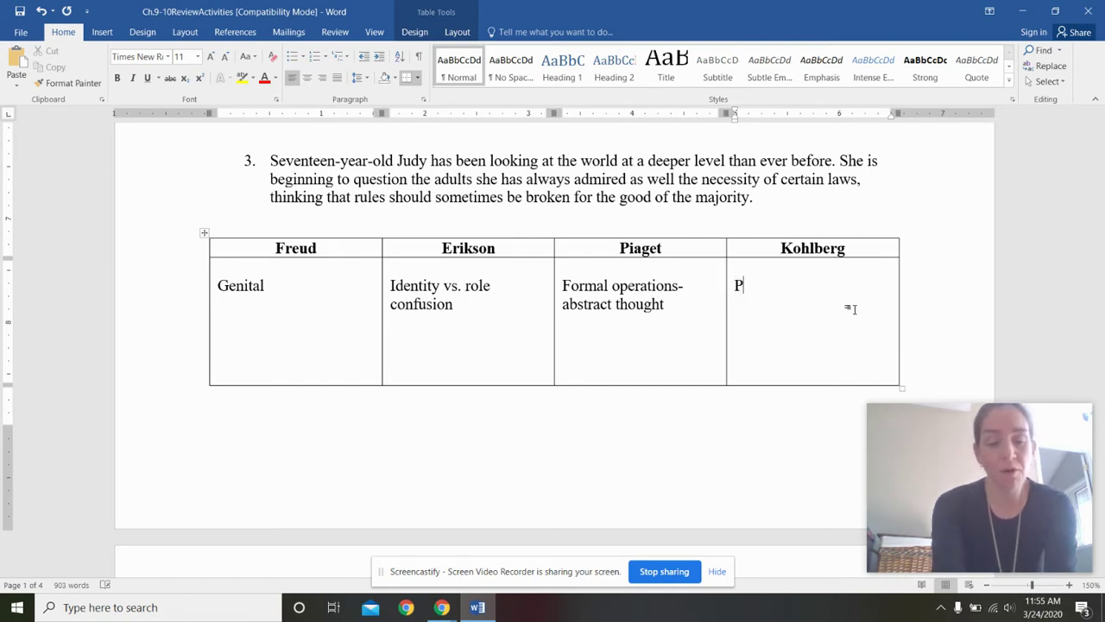
{"action": "type", "text": "ostconvetional-"}
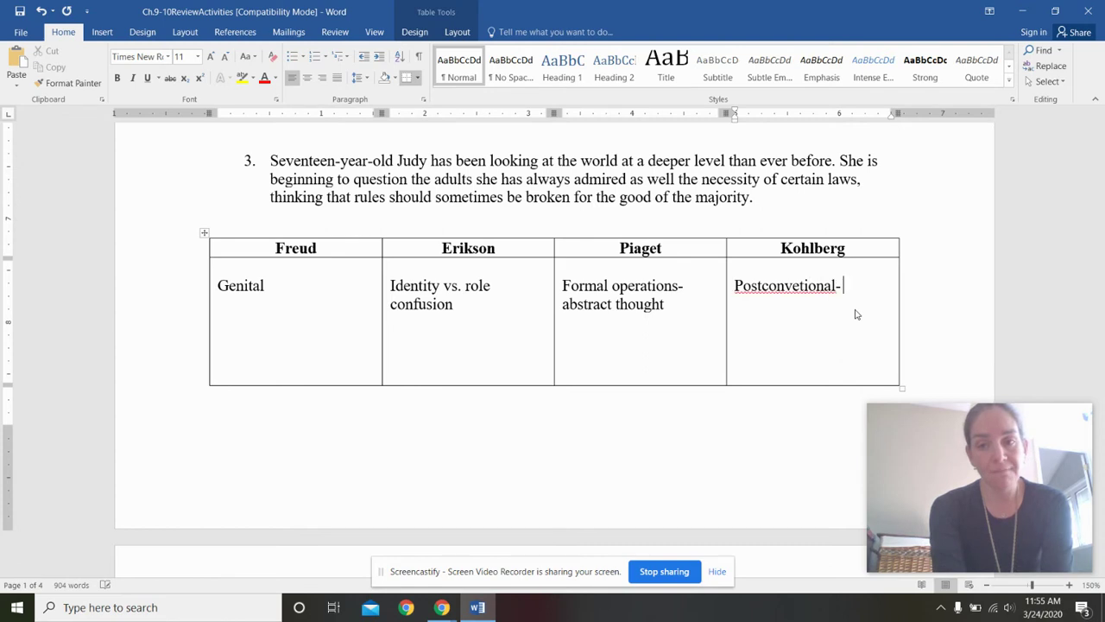
{"action": "key", "text": "BackSpace"}
{"action": "key", "text": "BackSpace"}
{"action": "key", "text": "BackSpace"}
{"action": "key", "text": "BackSpace"}
{"action": "key", "text": "BackSpace"}
{"action": "key", "text": "BackSpace"}
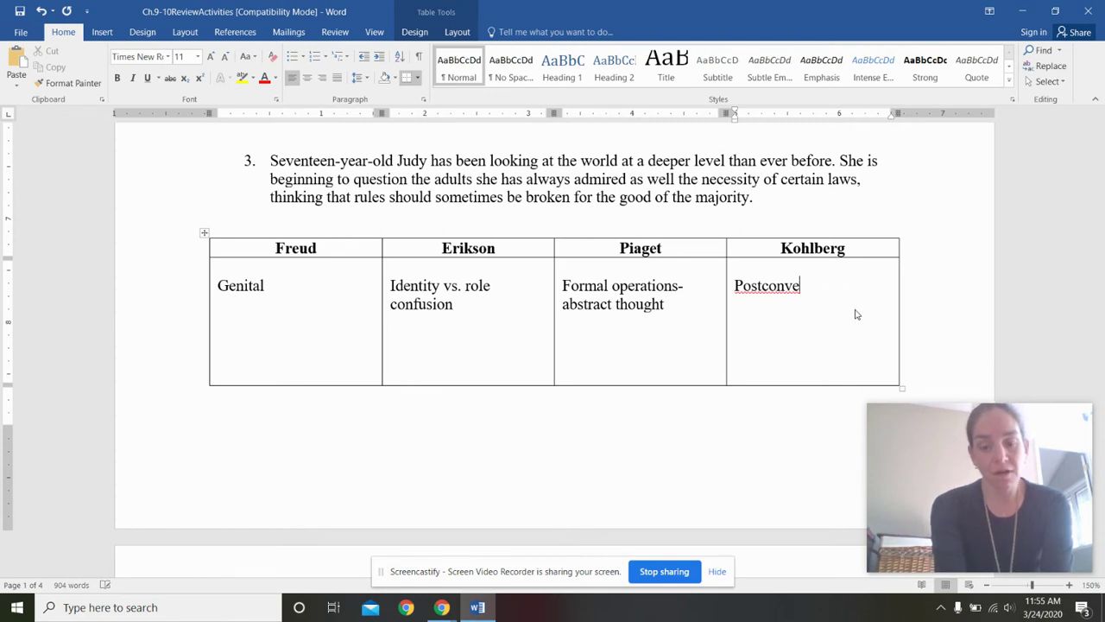
{"action": "type", "text": "ntional"}
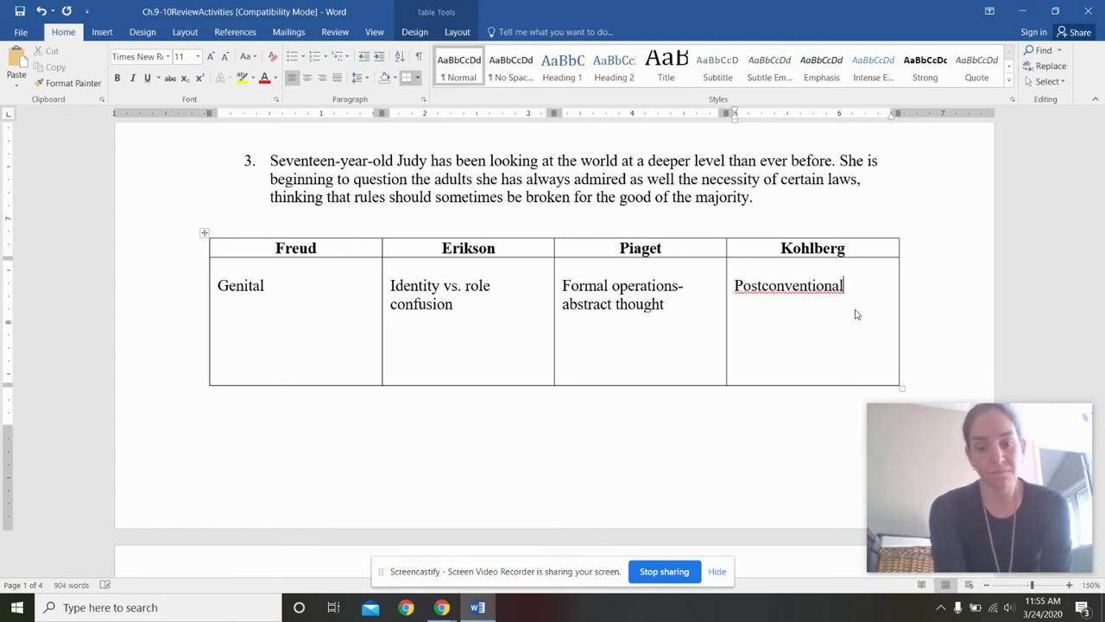
{"action": "type", "text": "- "}
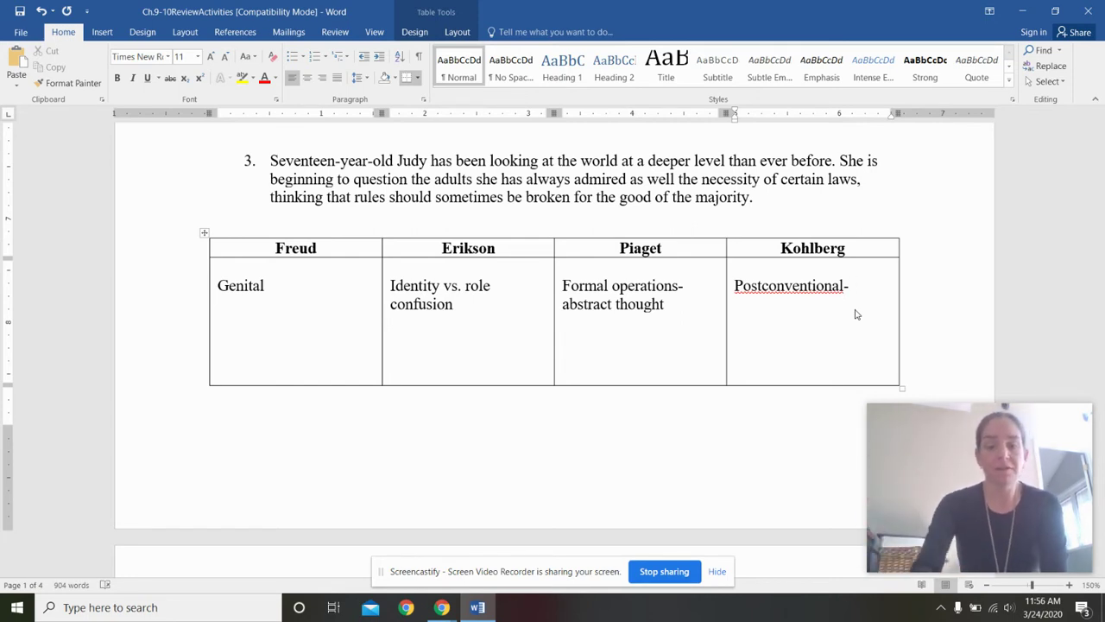
{"action": "type", "text": "social c"}
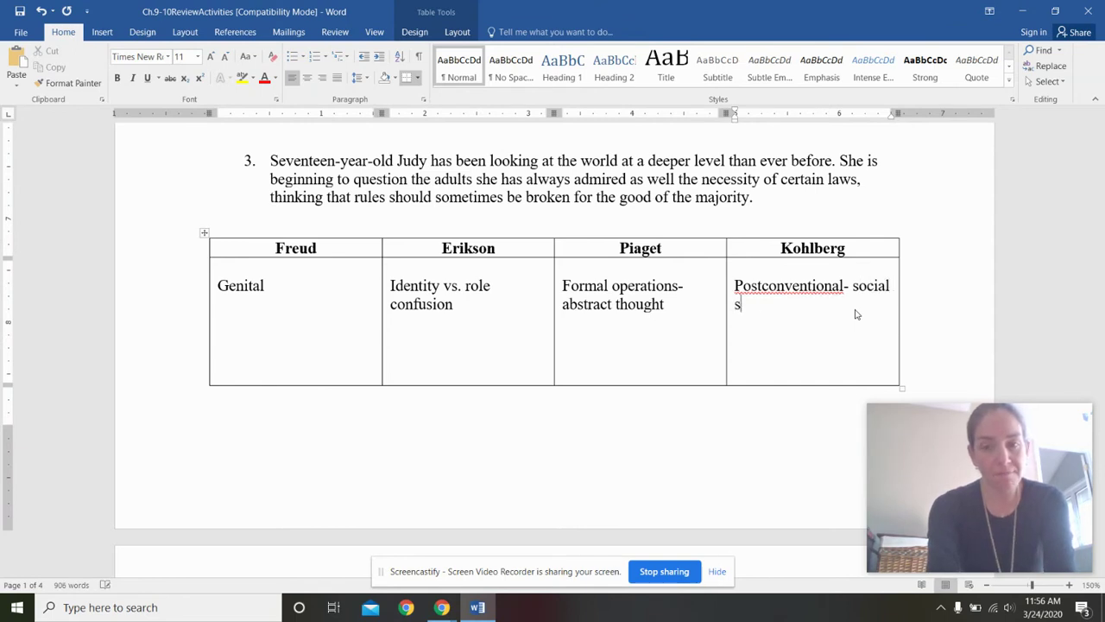
{"action": "type", "text": "ontract"}
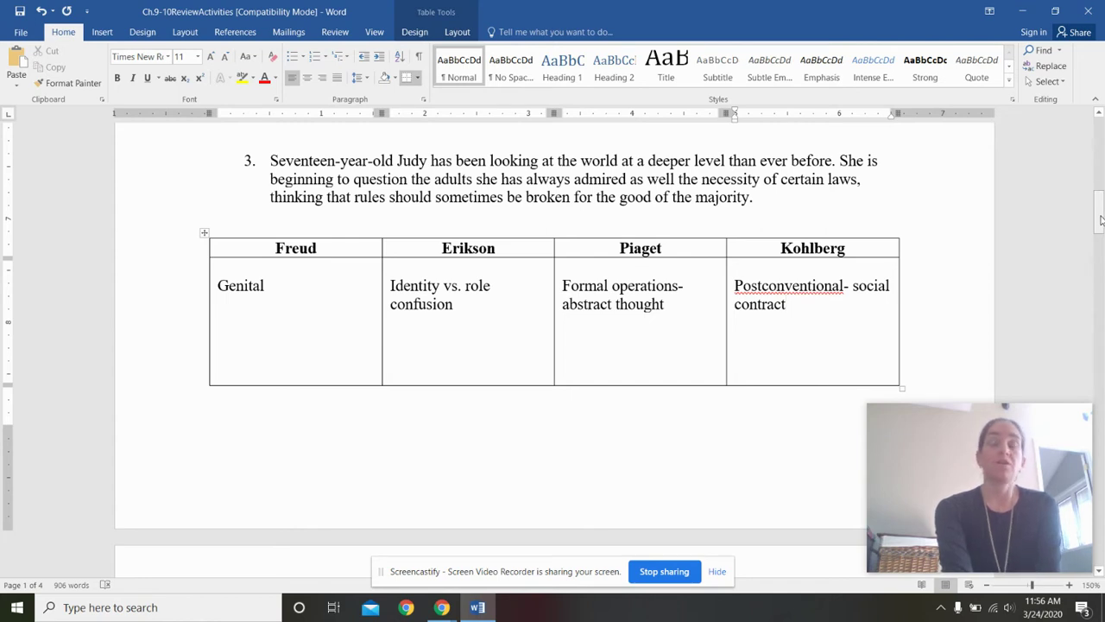
{"action": "left_click_drag", "start_coordinate": [1101, 220], "coordinate": [1102, 268]}
Step: Undo the blank line under the Ch. 9-10 heading and scroll to the multiple-choice section
{"action": "left_click", "coordinate": [755, 153]}
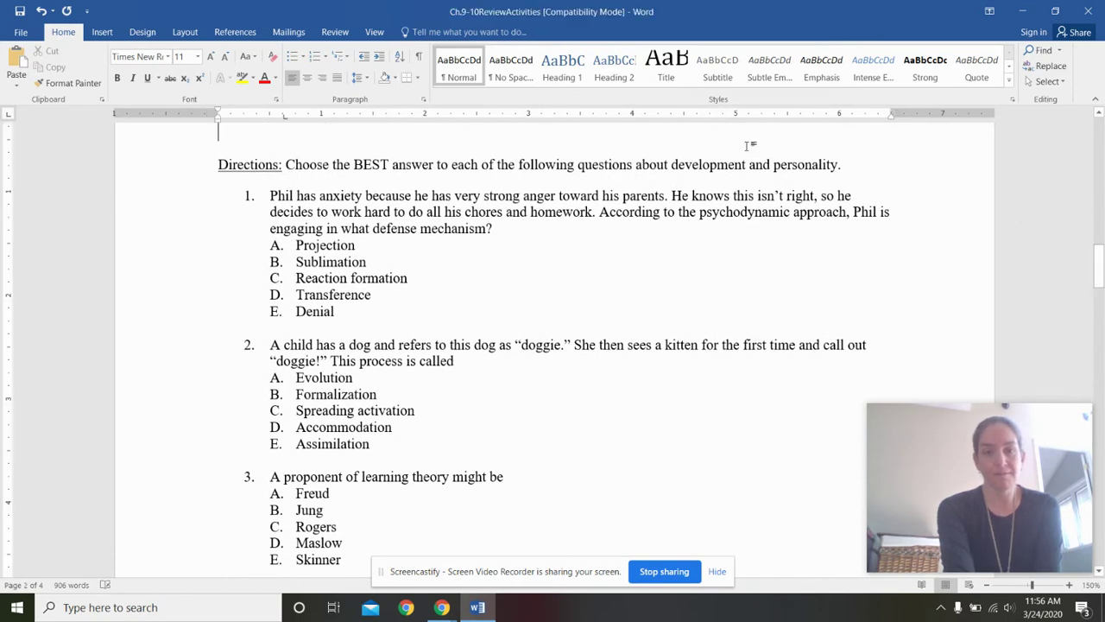
{"action": "key", "text": "ctrl+z"}
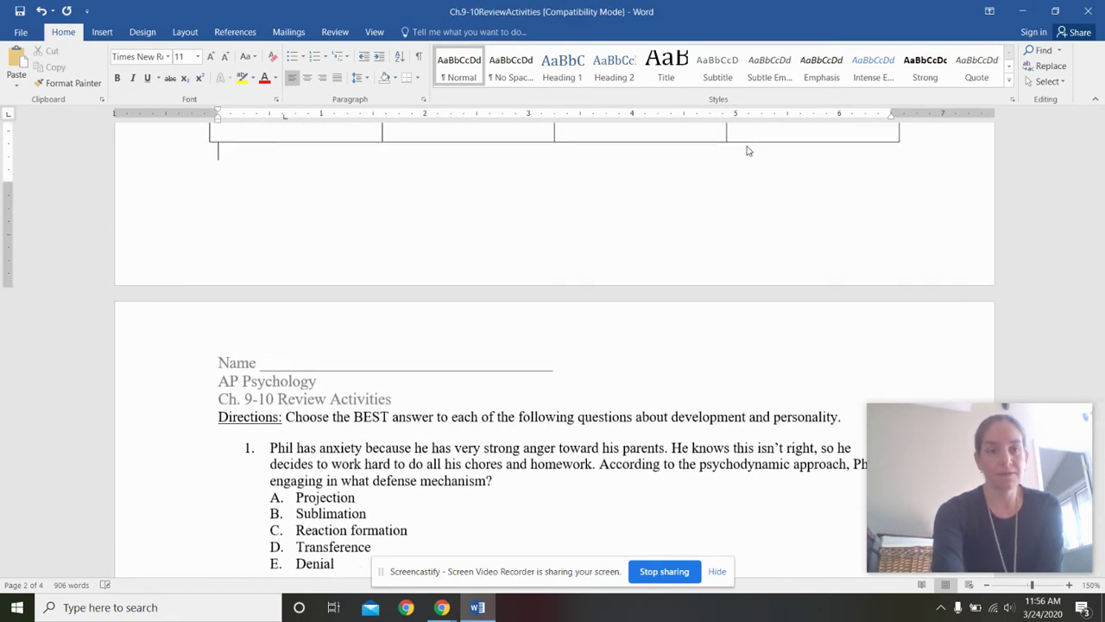
{"action": "left_click_drag", "start_coordinate": [1099, 228], "coordinate": [1097, 260]}
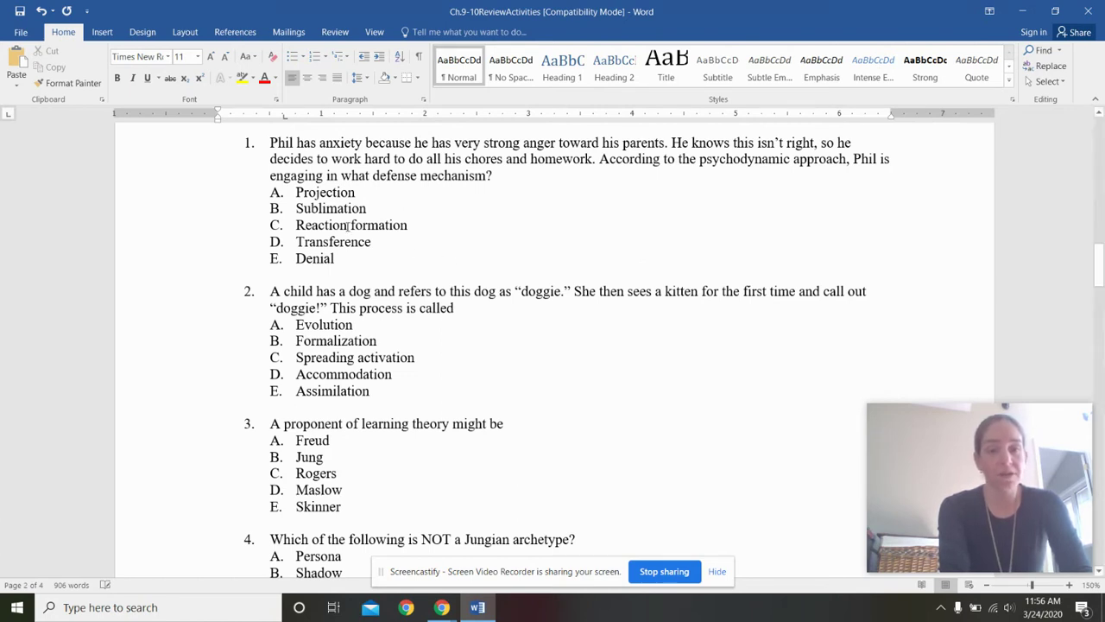
Step: Highlight 'Sublimation' in yellow as question 1's answer
{"action": "left_click_drag", "start_coordinate": [369, 210], "coordinate": [291, 218]}
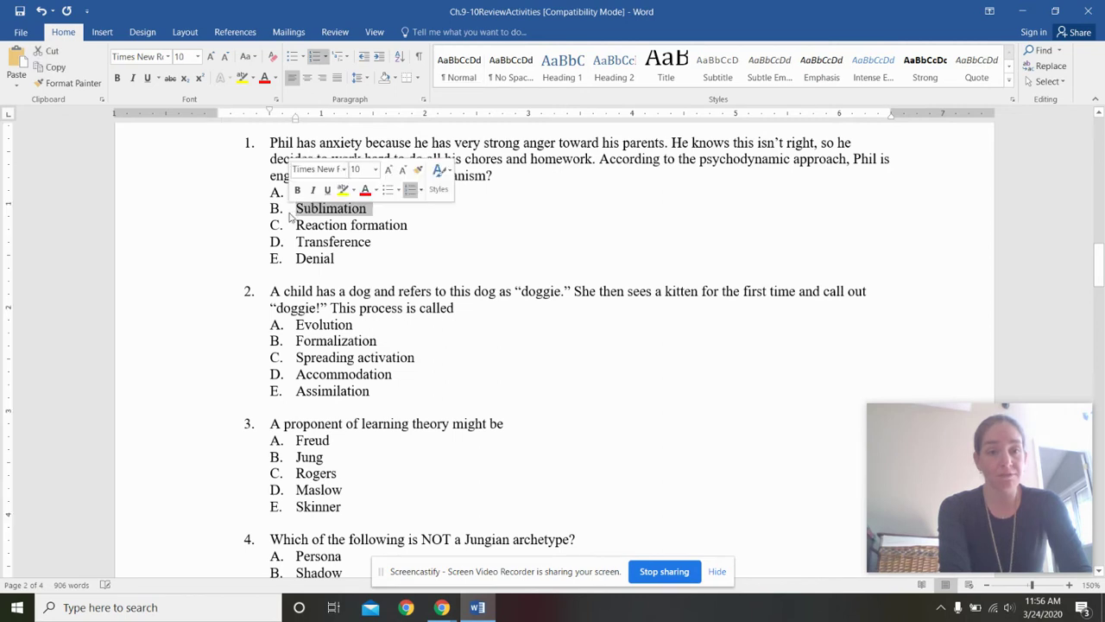
{"action": "left_click", "coordinate": [243, 79]}
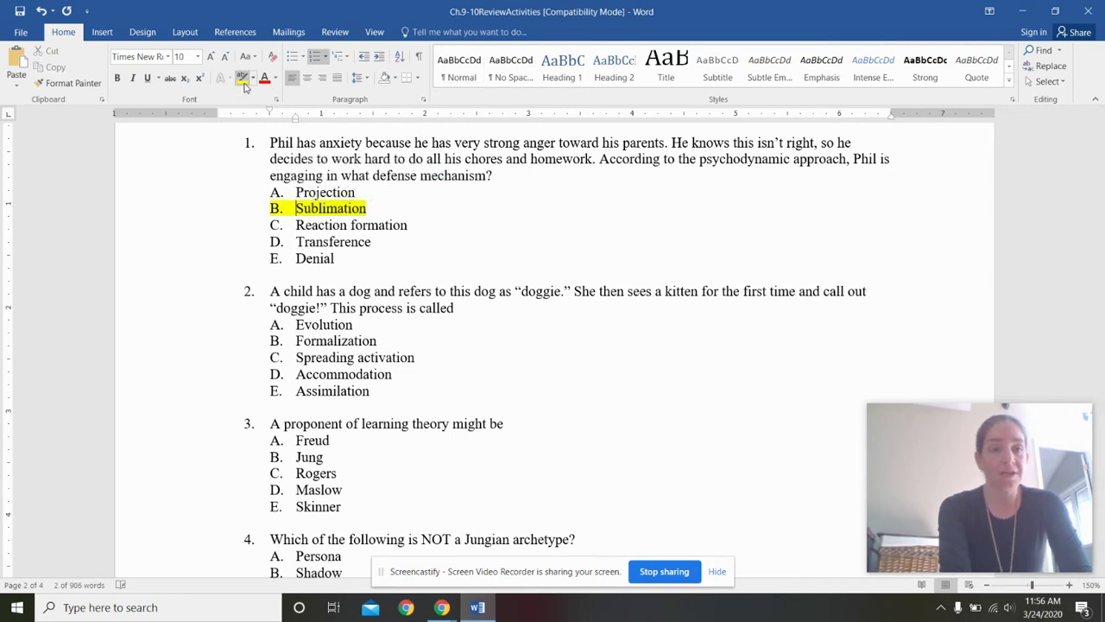
{"action": "left_click", "coordinate": [415, 249]}
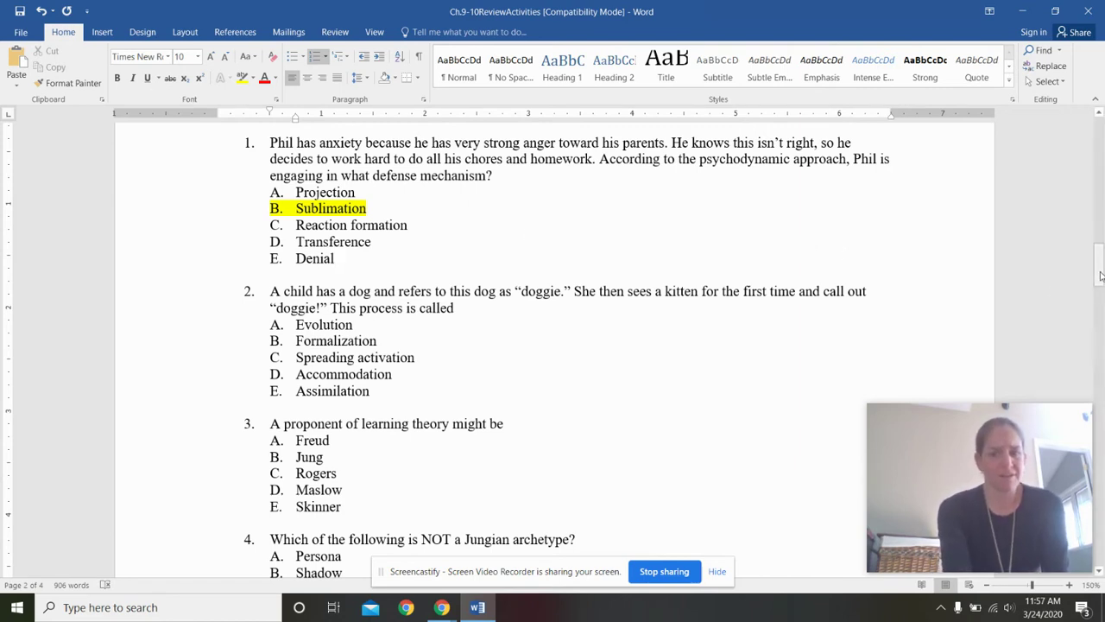
{"action": "left_click_drag", "start_coordinate": [1100, 275], "coordinate": [1100, 291]}
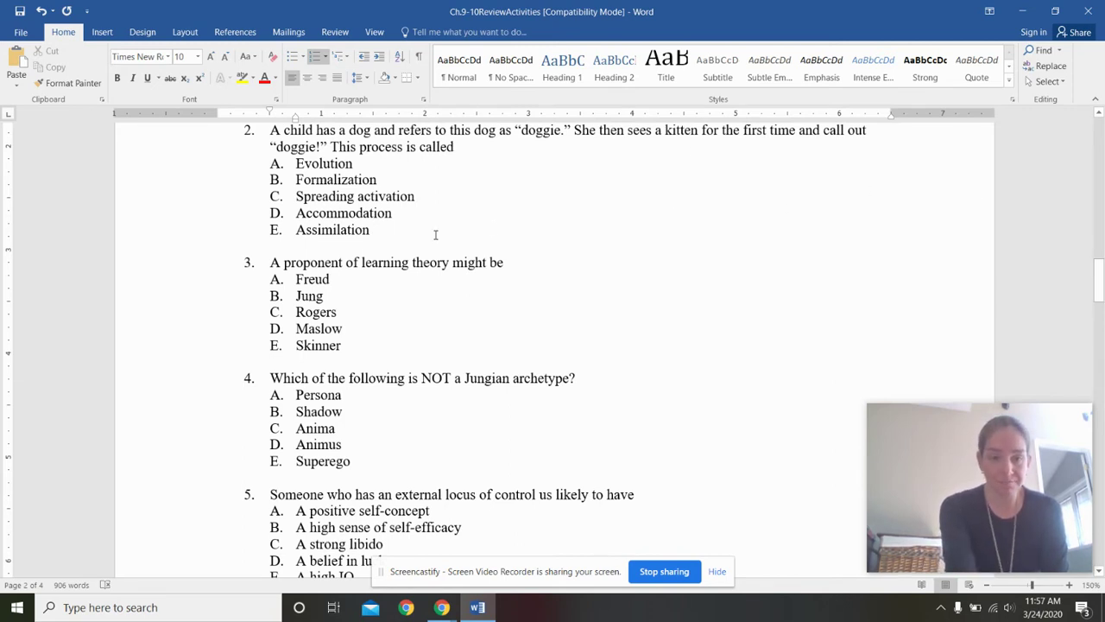
Step: Apply yellow highlight to the answer 'Assimilation' in question 2
{"action": "left_click_drag", "start_coordinate": [372, 231], "coordinate": [282, 233]}
{"action": "left_click", "coordinate": [243, 77]}
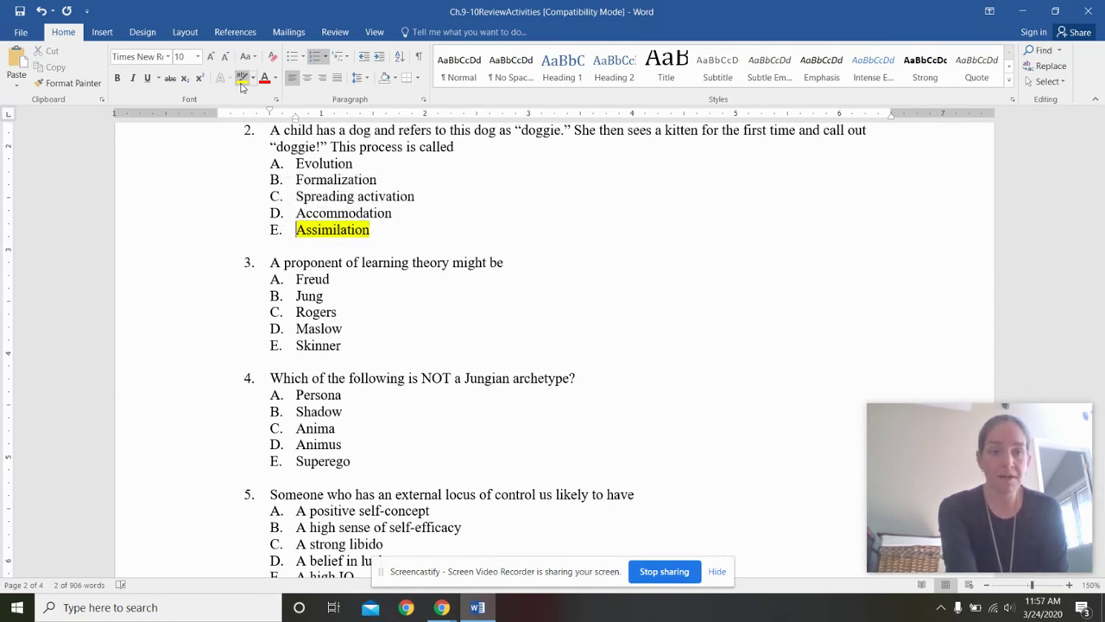
{"action": "left_click", "coordinate": [468, 219]}
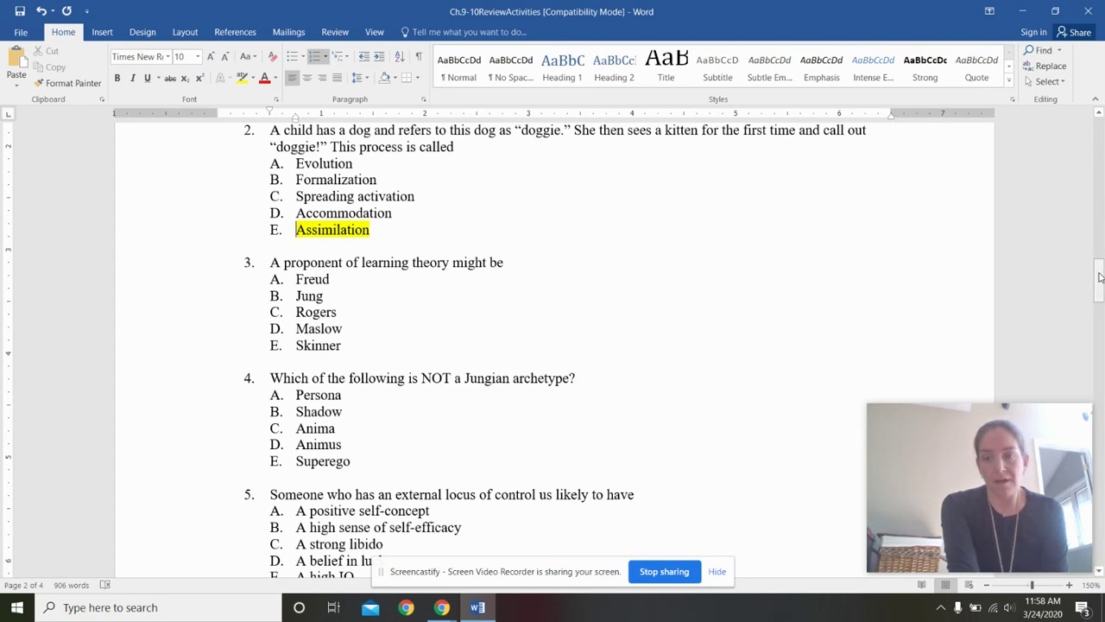
{"action": "left_click_drag", "start_coordinate": [1100, 276], "coordinate": [1101, 289]}
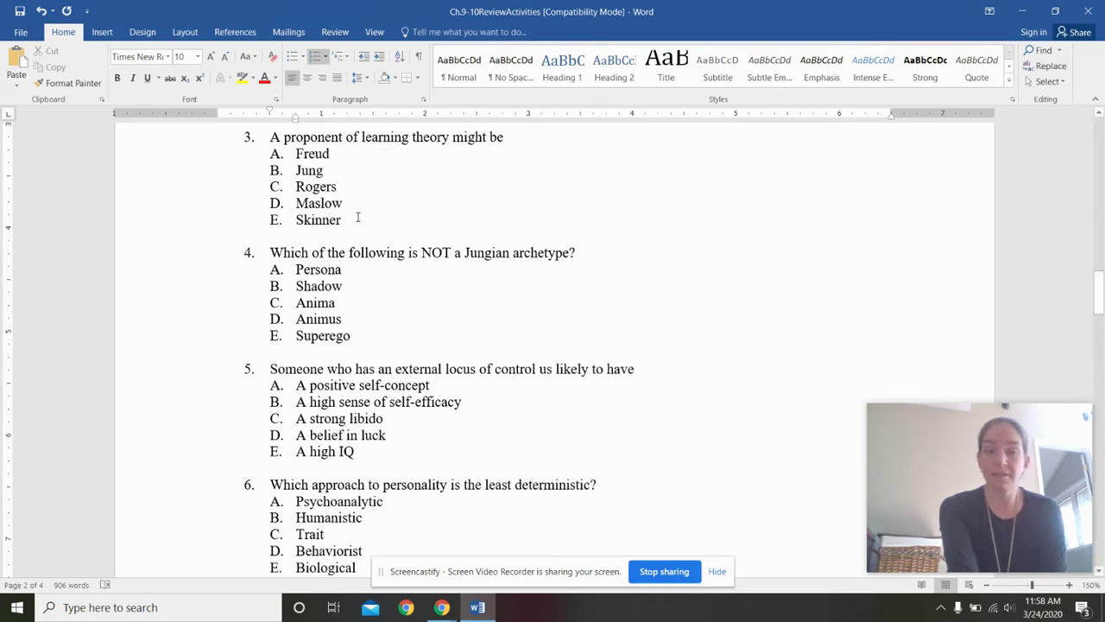
Step: Highlight 'Skinner' in yellow as question 3's answer
{"action": "left_click_drag", "start_coordinate": [345, 220], "coordinate": [283, 218]}
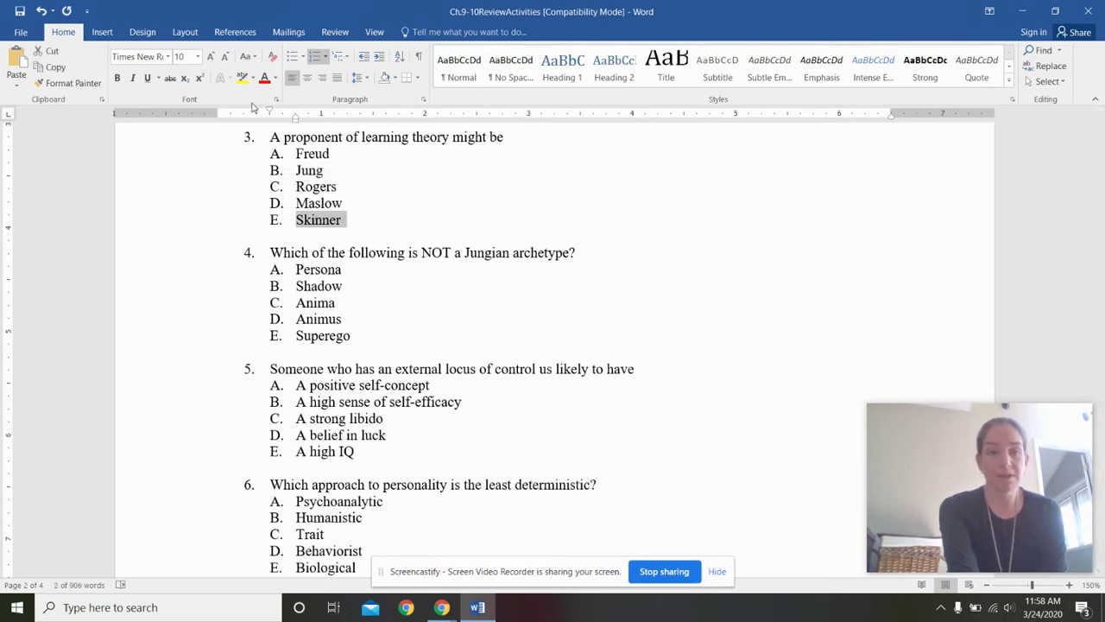
{"action": "left_click", "coordinate": [242, 78]}
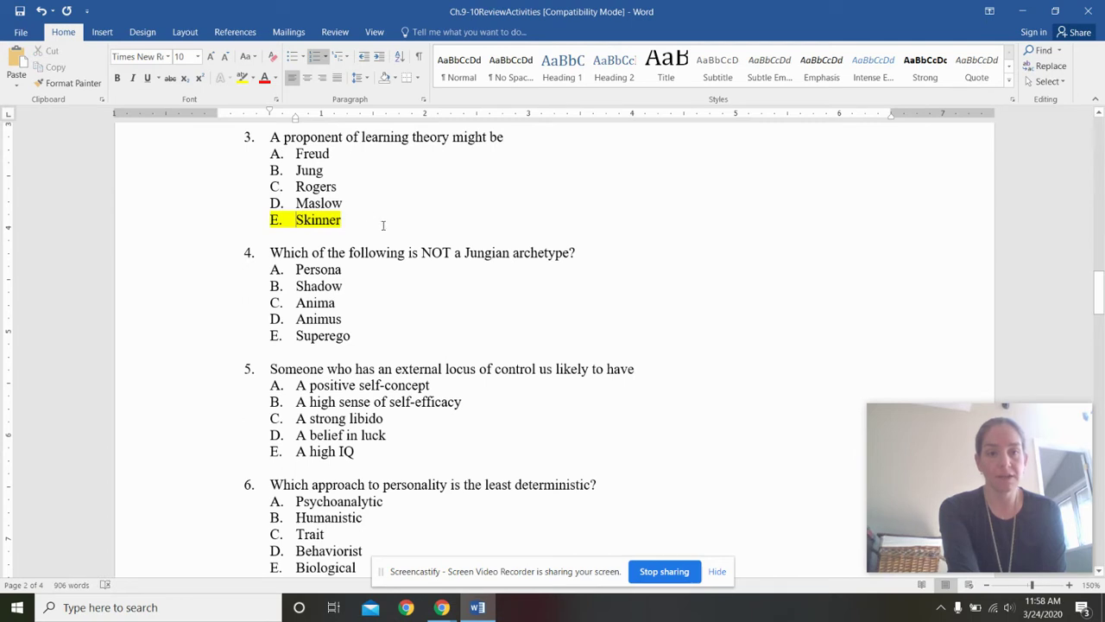
{"action": "left_click", "coordinate": [410, 285]}
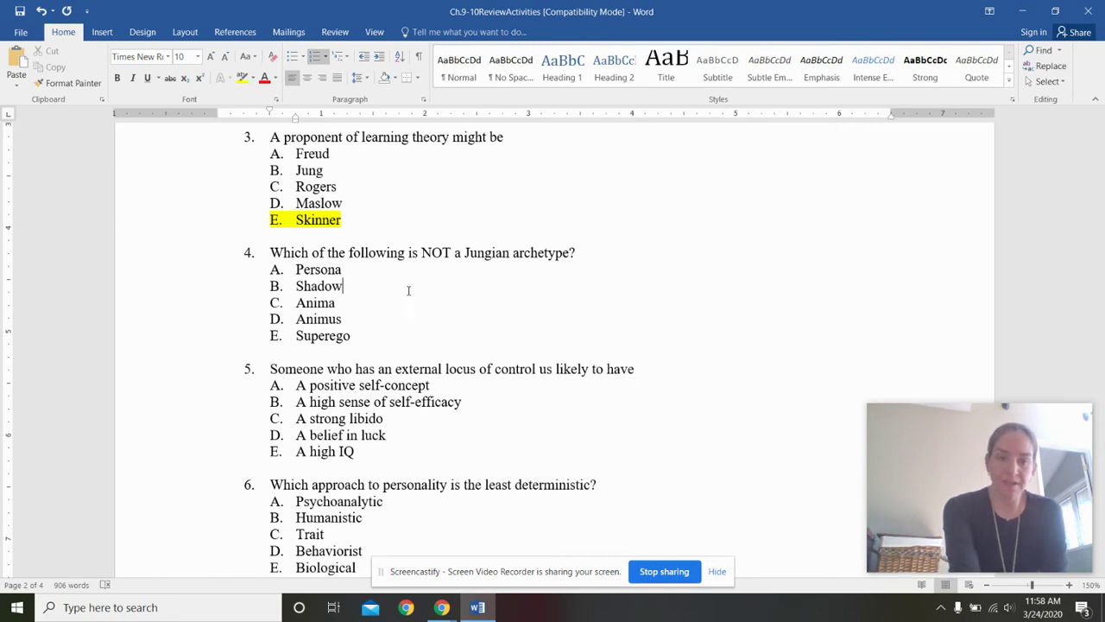
Step: Highlight 'Superego' in yellow as question 4's answer
{"action": "left_click_drag", "start_coordinate": [358, 336], "coordinate": [294, 343]}
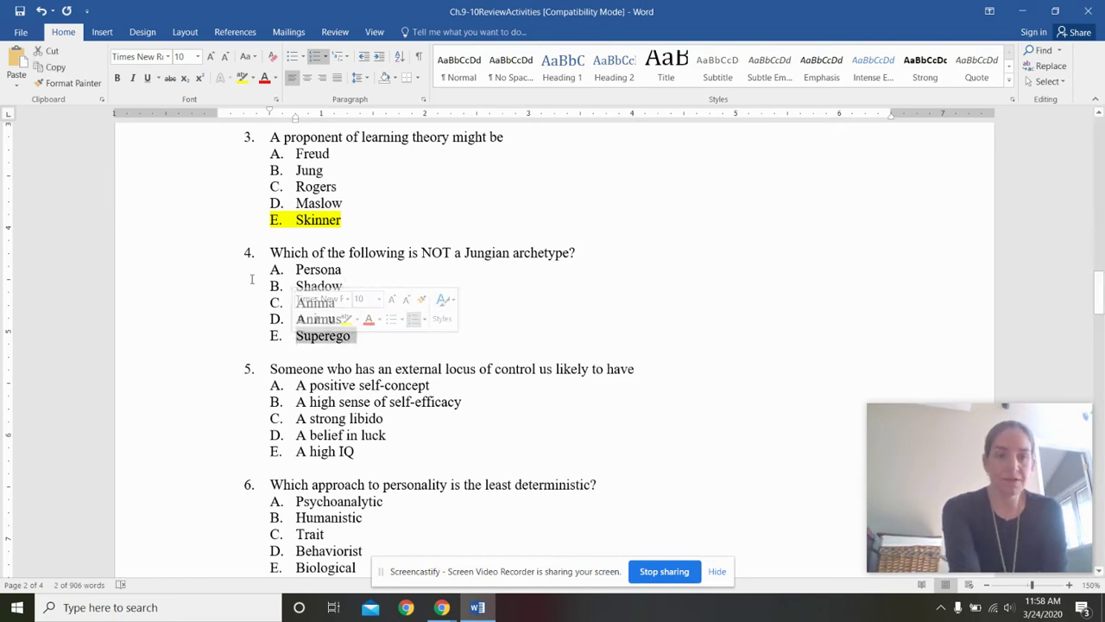
{"action": "left_click", "coordinate": [242, 77]}
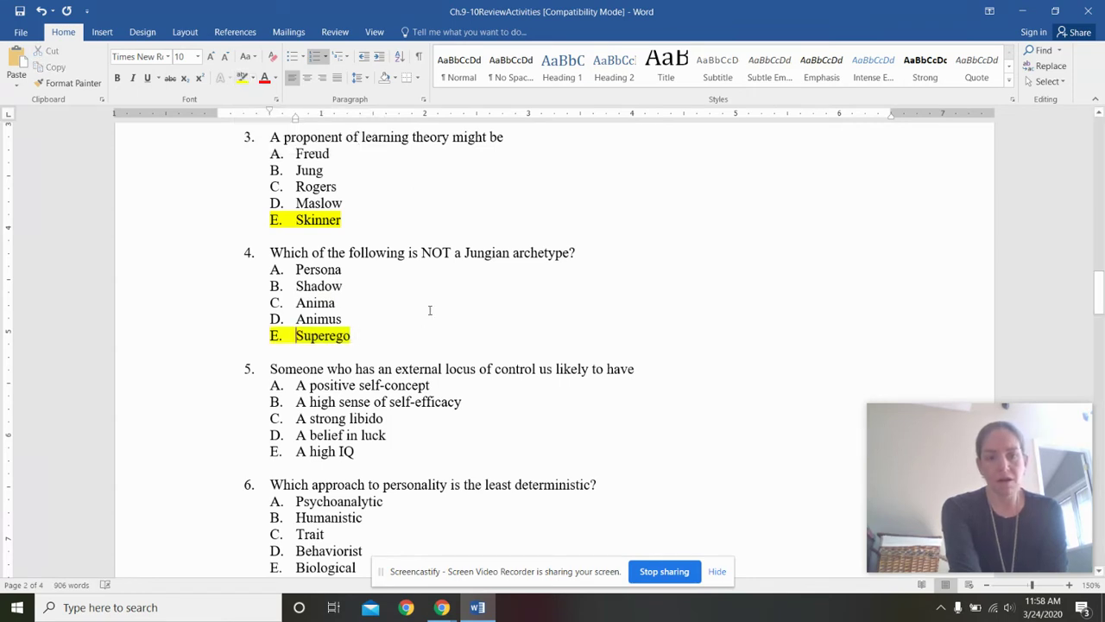
{"action": "left_click", "coordinate": [431, 310]}
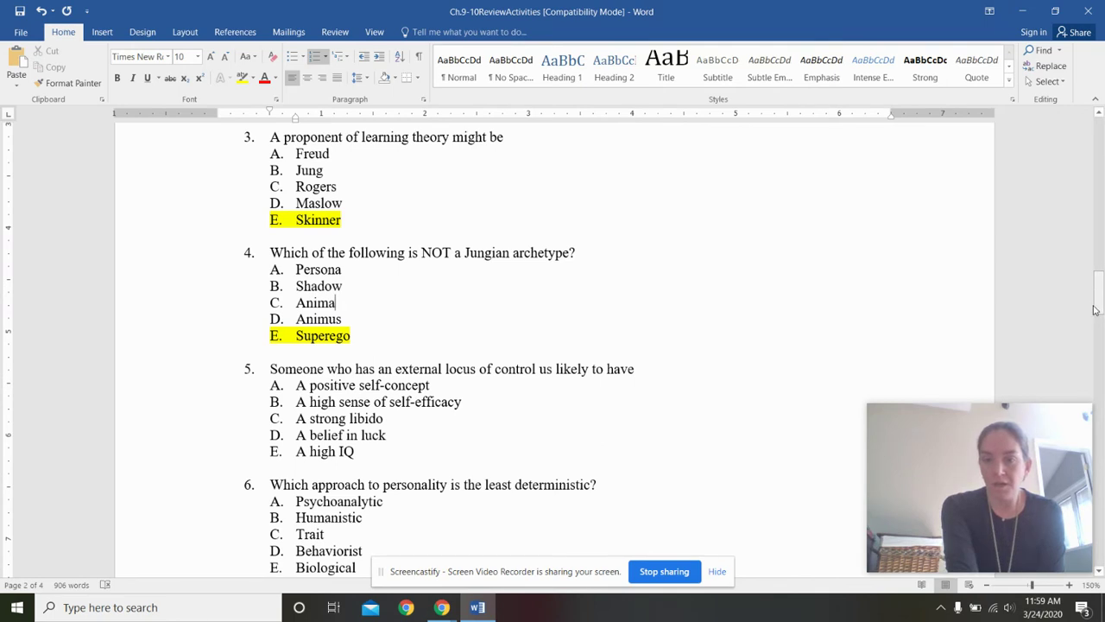
{"action": "left_click_drag", "start_coordinate": [1094, 306], "coordinate": [1095, 335]}
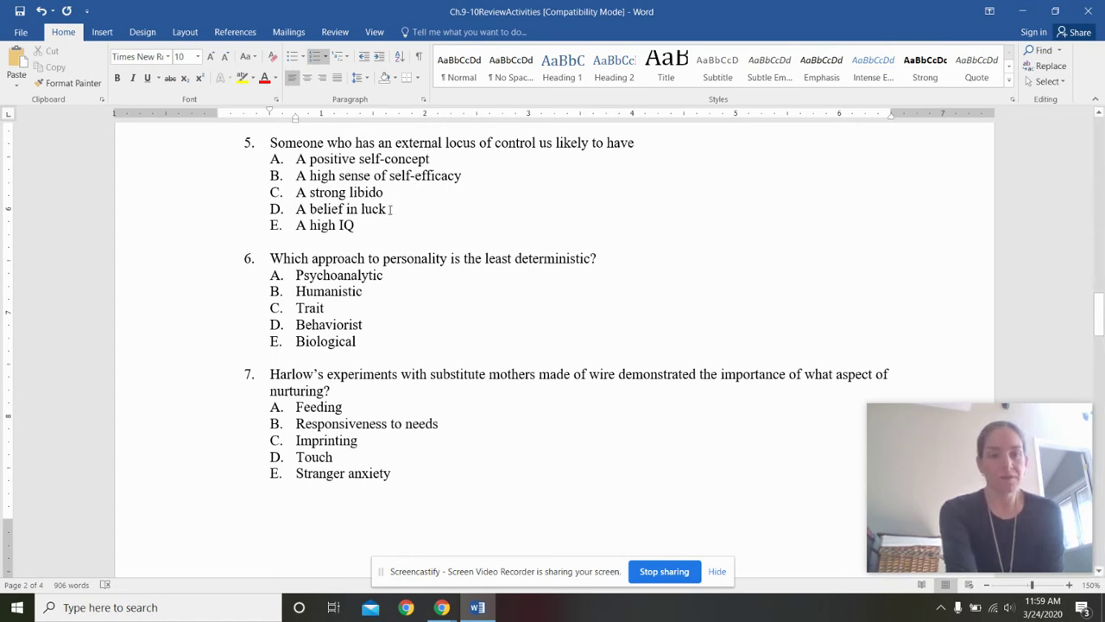
Step: Apply yellow highlight to question 5's 'A belief in luck' and question 6's 'Humanistic'
{"action": "left_click_drag", "start_coordinate": [391, 209], "coordinate": [296, 209]}
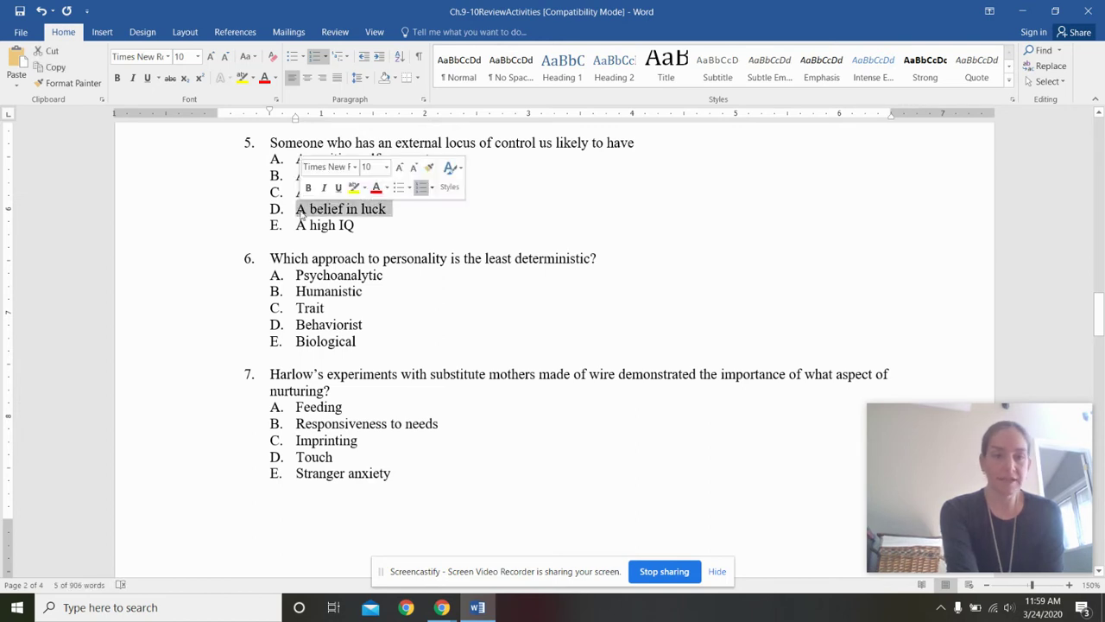
{"action": "left_click", "coordinate": [242, 79]}
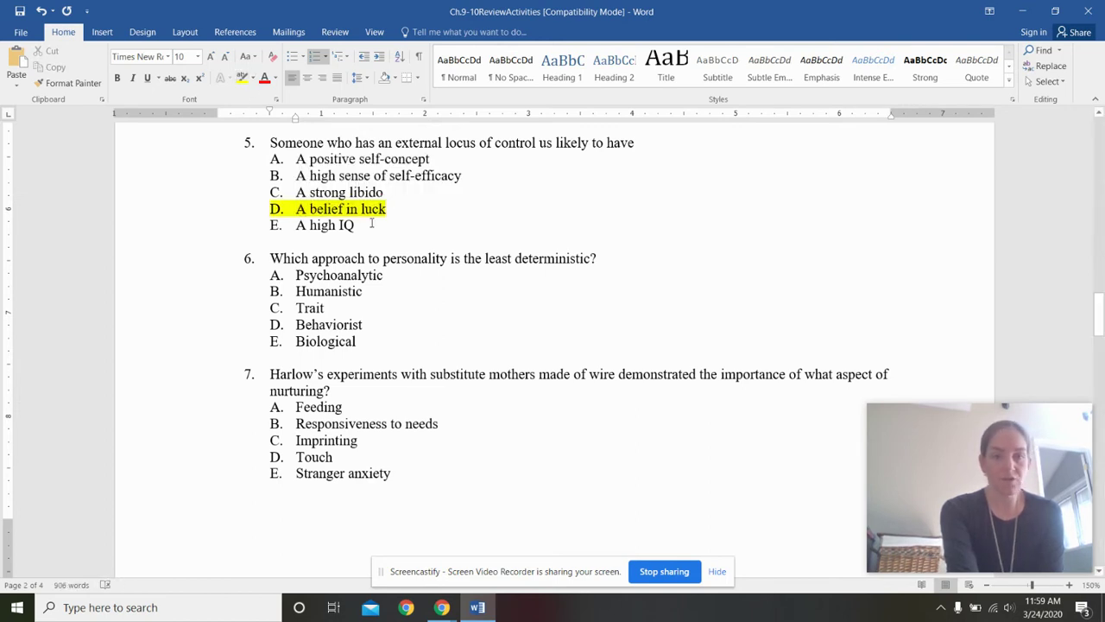
{"action": "left_click", "coordinate": [411, 277]}
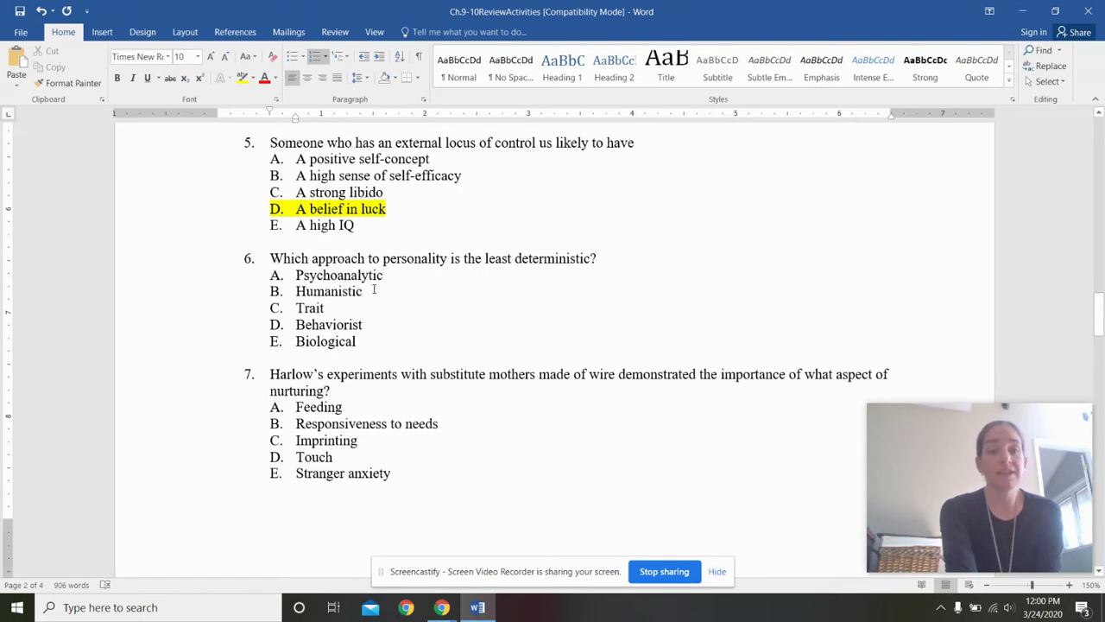
{"action": "left_click_drag", "start_coordinate": [368, 291], "coordinate": [296, 291]}
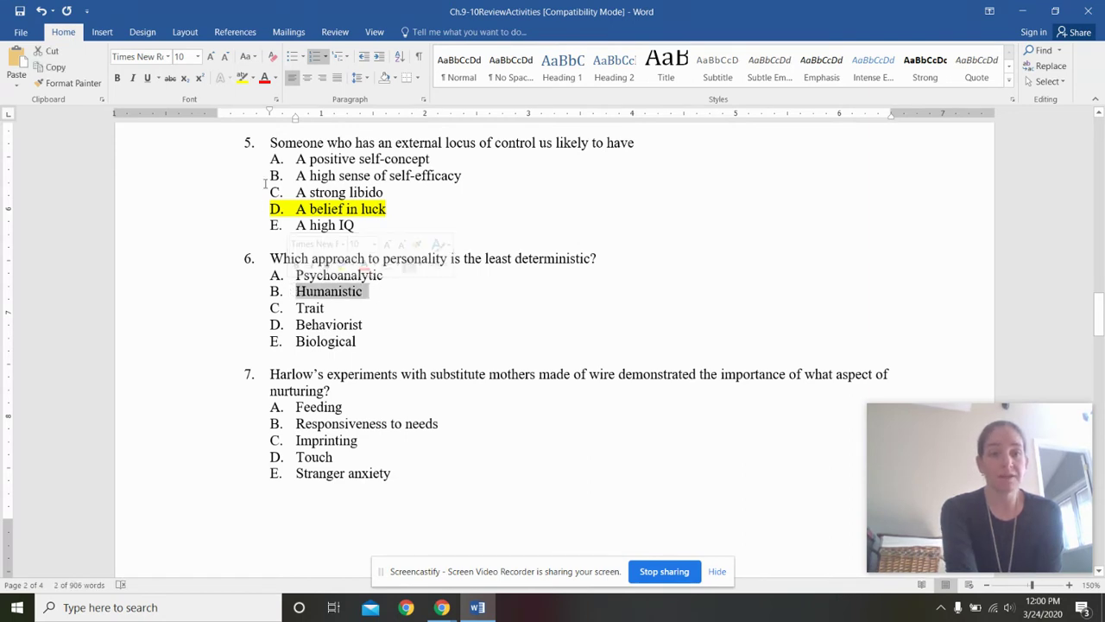
{"action": "left_click", "coordinate": [242, 78]}
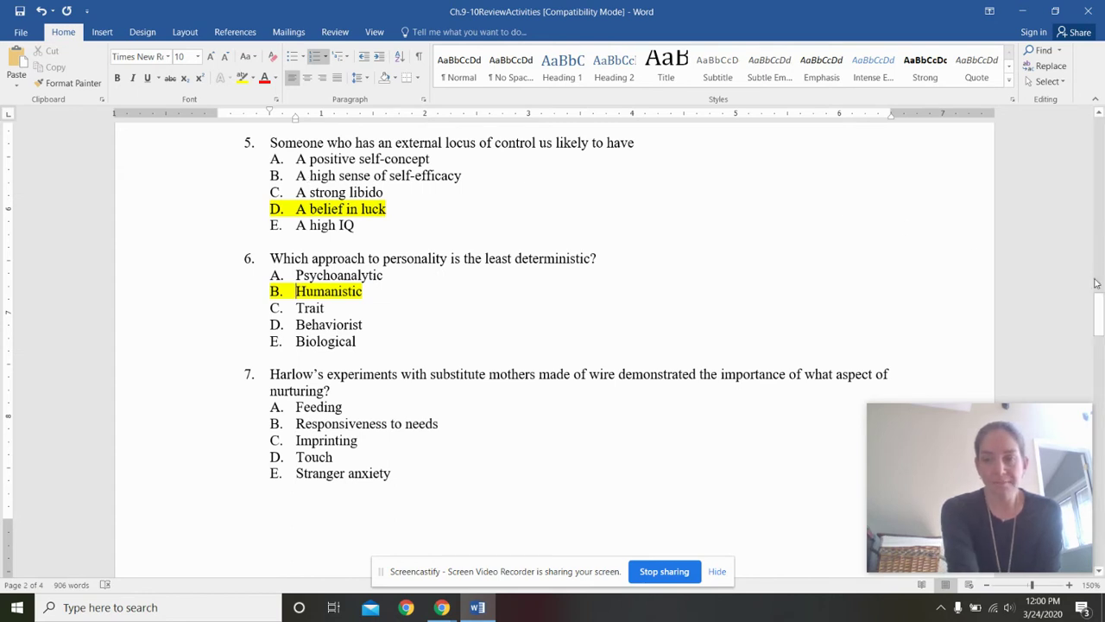
Step: Apply yellow highlight to the word 'Touch' in question 7
{"action": "left_click_drag", "start_coordinate": [1102, 302], "coordinate": [1102, 327]}
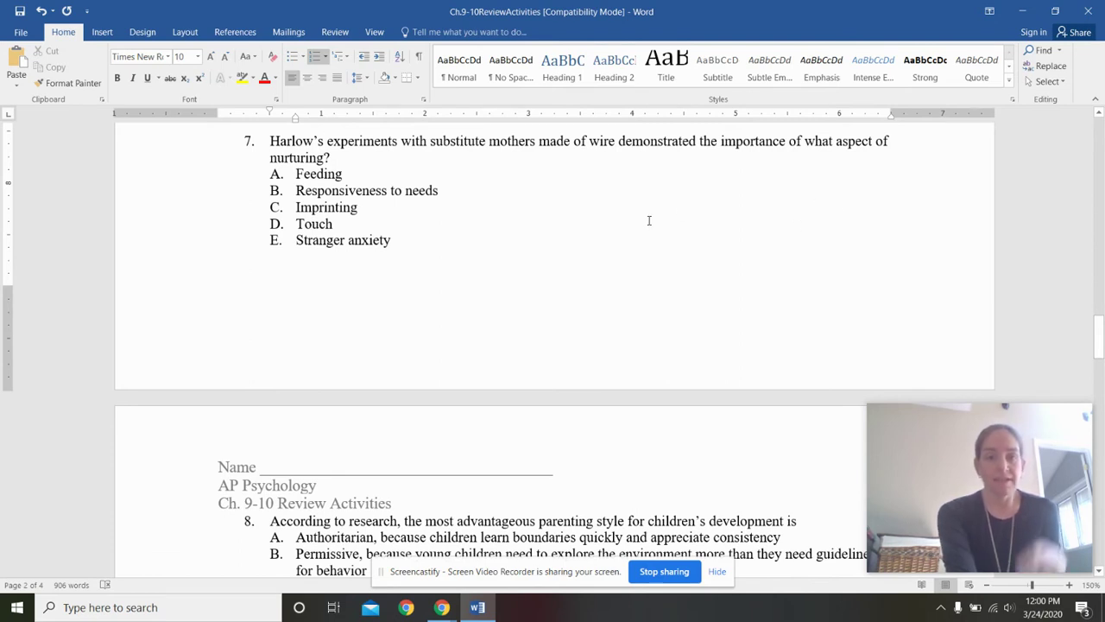
{"action": "double_click", "coordinate": [331, 225]}
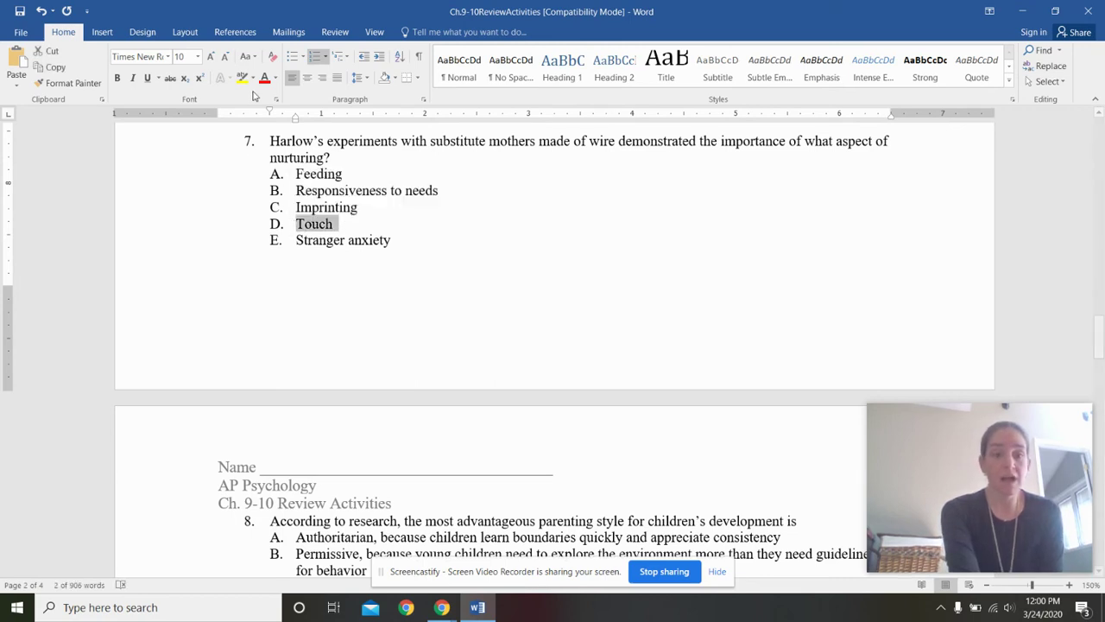
{"action": "left_click", "coordinate": [242, 78]}
{"action": "left_click", "coordinate": [364, 259]}
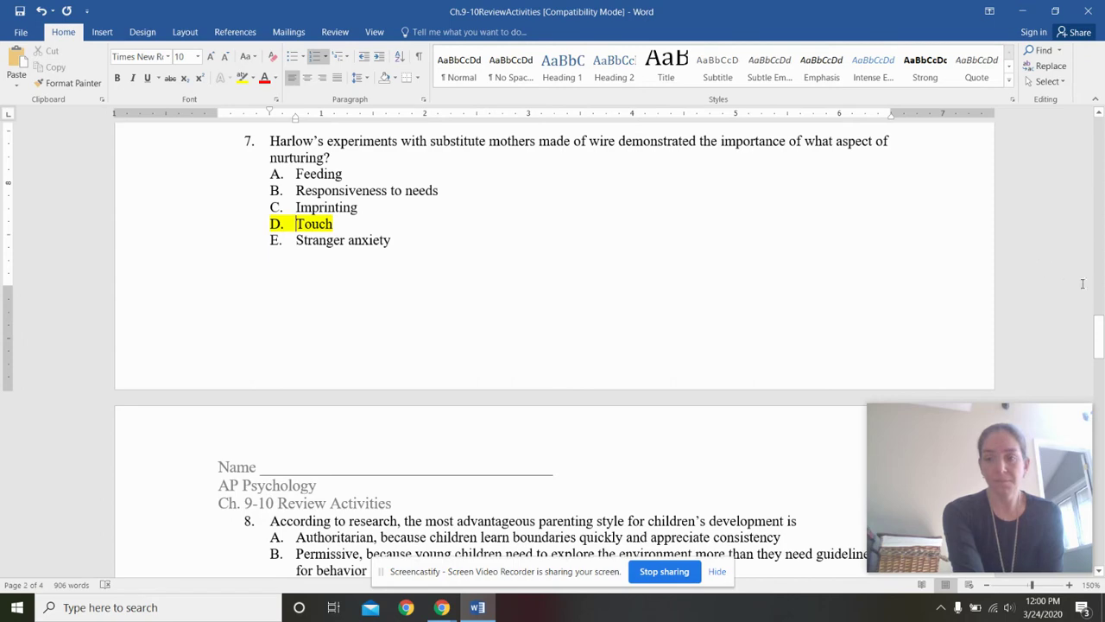
{"action": "left_click_drag", "start_coordinate": [1100, 326], "coordinate": [1100, 363]}
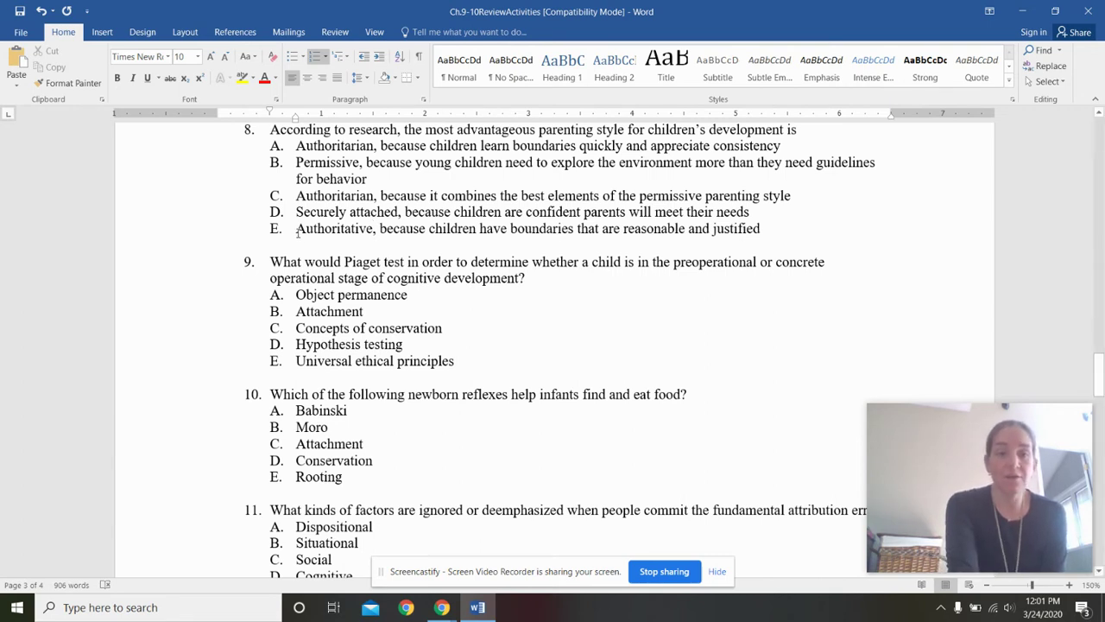
Step: Highlight the whole option E line, Authoritative, of question 8 in yellow
{"action": "left_click_drag", "start_coordinate": [296, 231], "coordinate": [753, 243]}
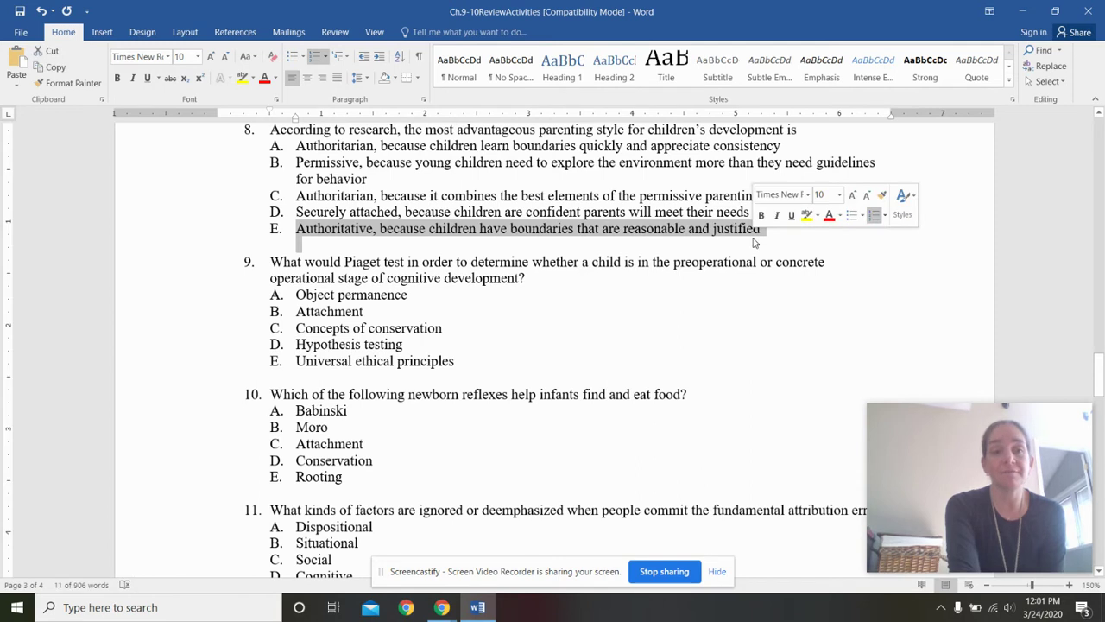
{"action": "left_click", "coordinate": [242, 79]}
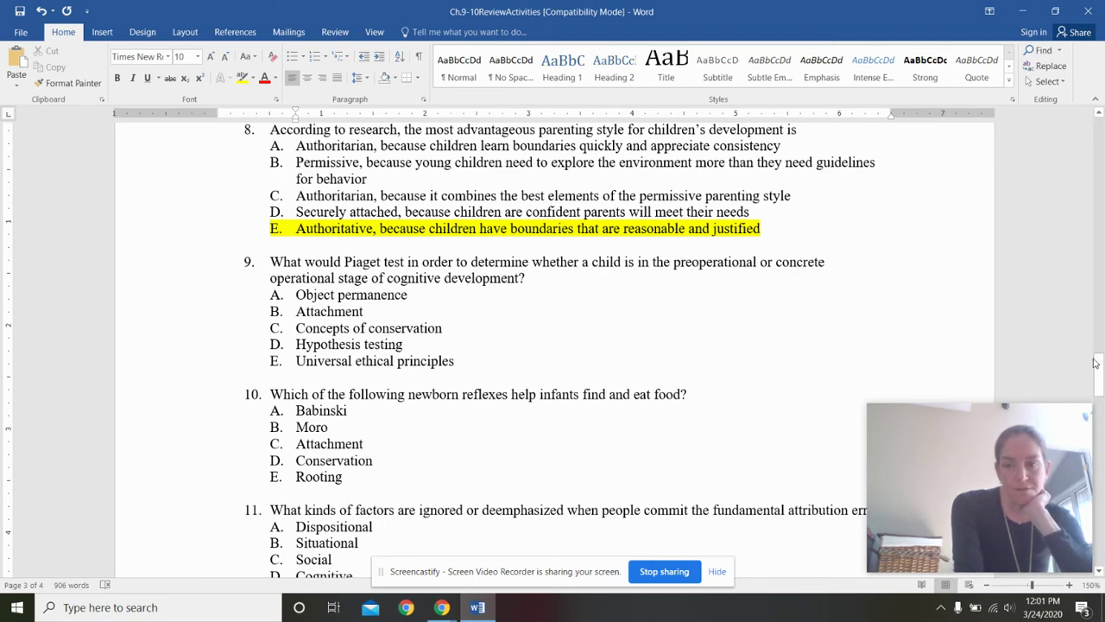
{"action": "left_click_drag", "start_coordinate": [1102, 375], "coordinate": [1102, 388]}
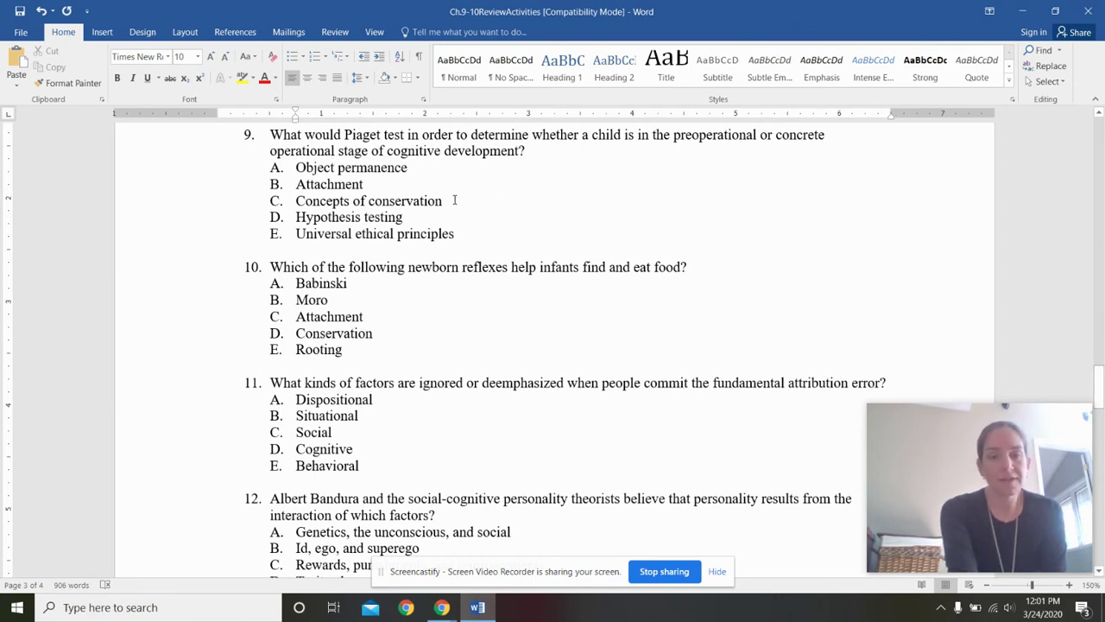
Step: Apply yellow highlight to 'Concepts of conservation' in question 9
{"action": "left_click_drag", "start_coordinate": [404, 198], "coordinate": [300, 192]}
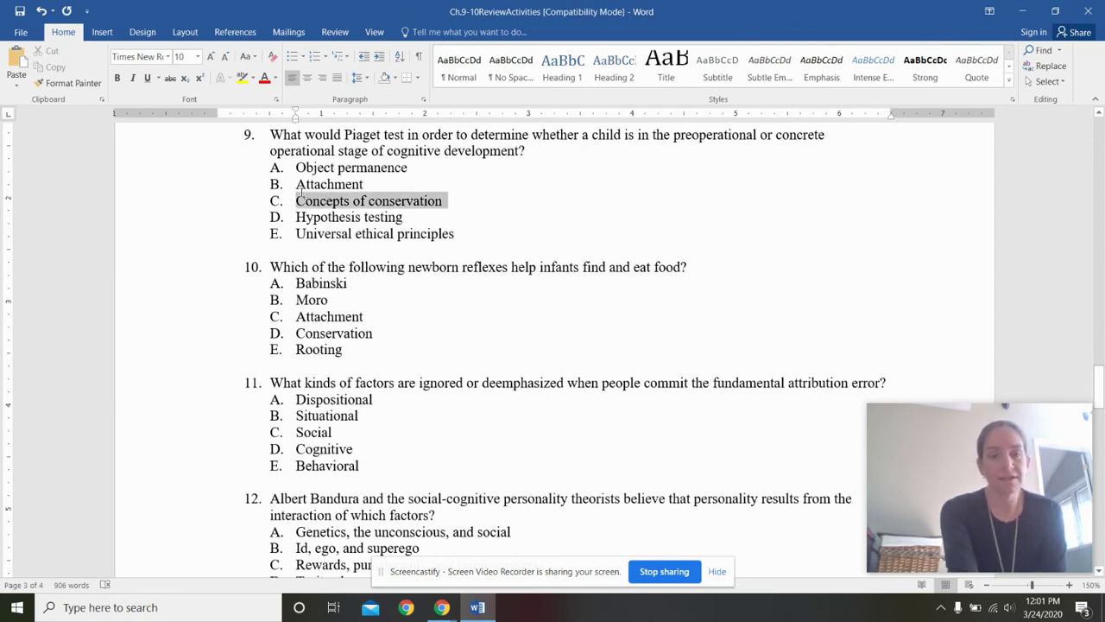
{"action": "left_click", "coordinate": [242, 77]}
{"action": "left_click", "coordinate": [483, 208]}
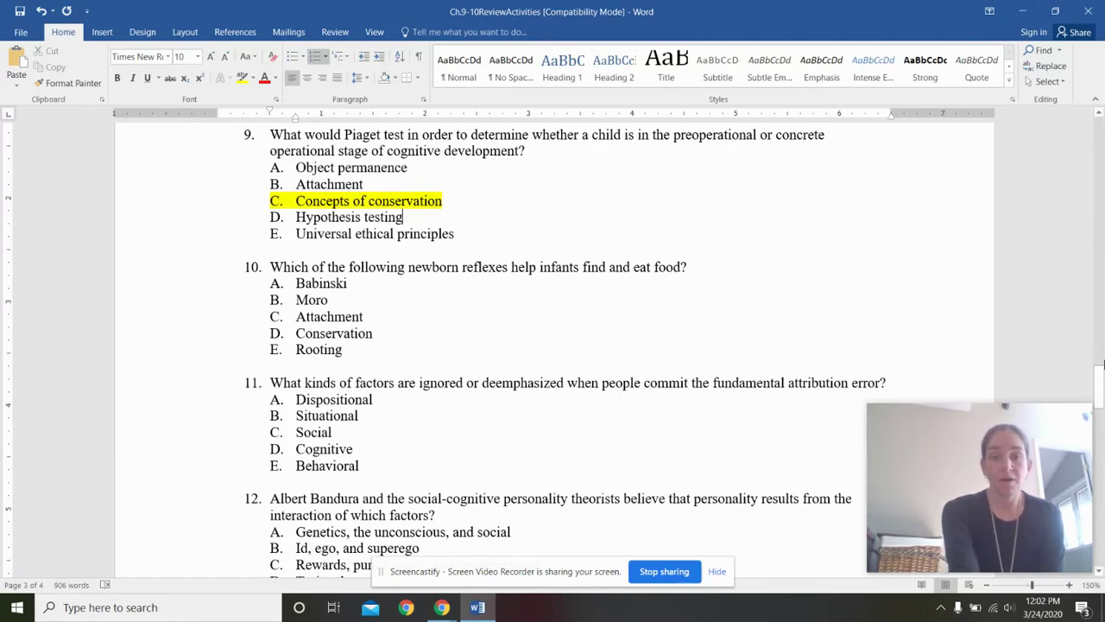
{"action": "left_click_drag", "start_coordinate": [1101, 384], "coordinate": [1103, 395]}
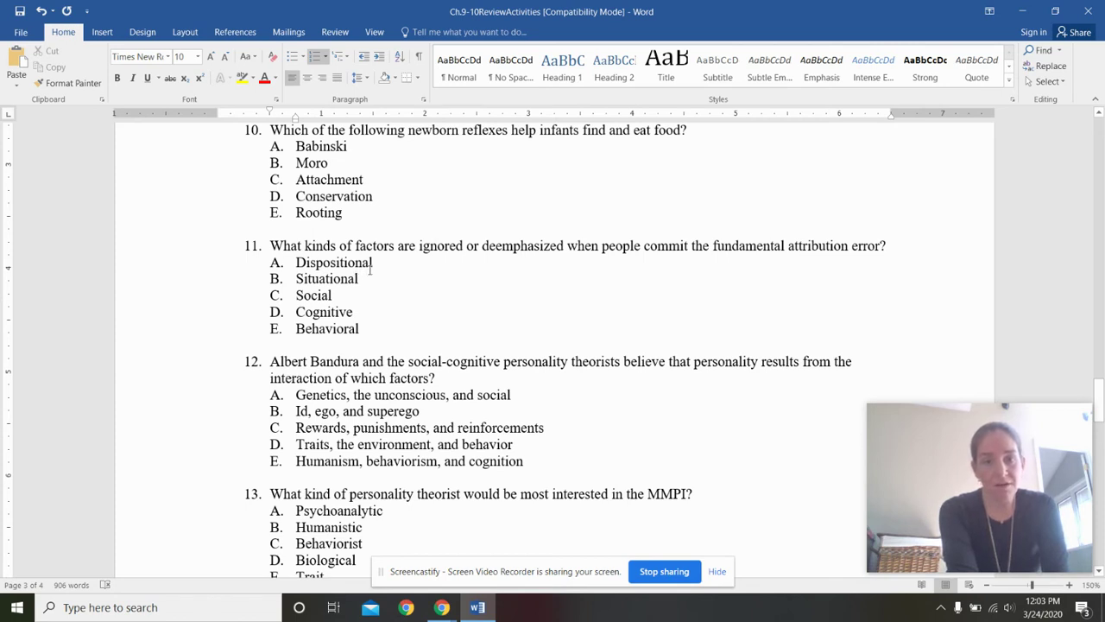
Step: Apply yellow highlight to 'Situational' in question 11, then 'Rooting' in question 10
{"action": "left_click_drag", "start_coordinate": [357, 278], "coordinate": [294, 278]}
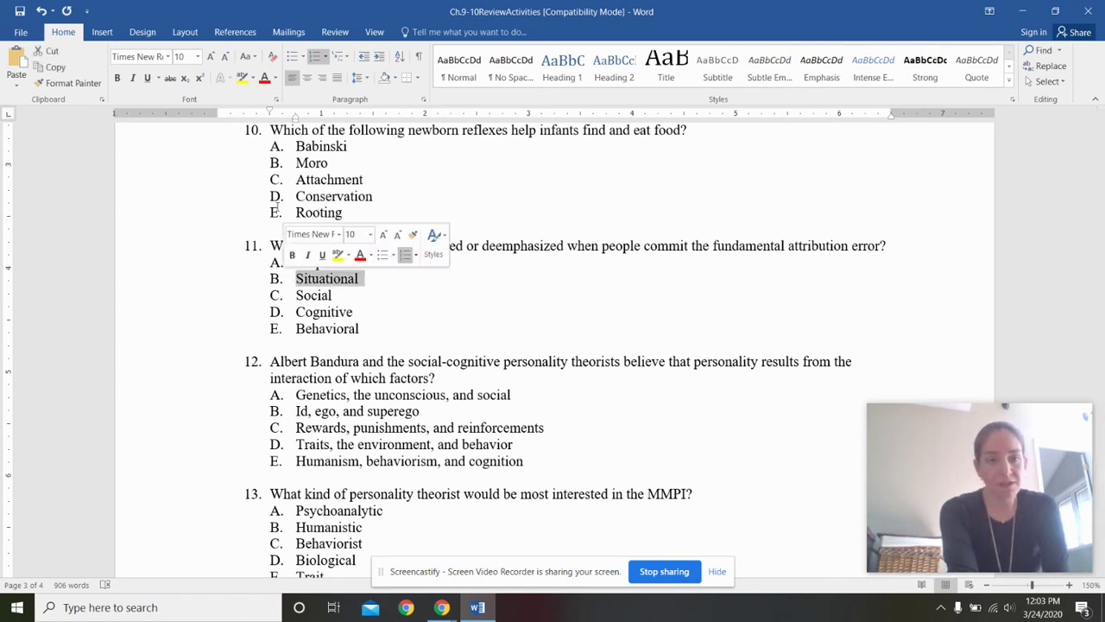
{"action": "left_click", "coordinate": [241, 79]}
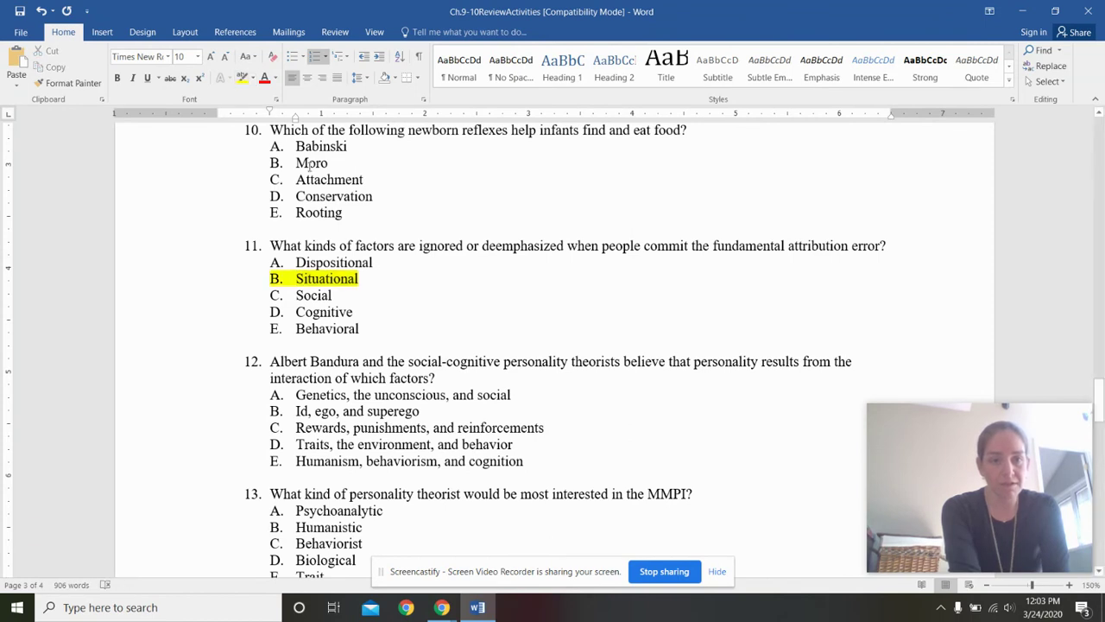
{"action": "left_click_drag", "start_coordinate": [350, 213], "coordinate": [264, 215]}
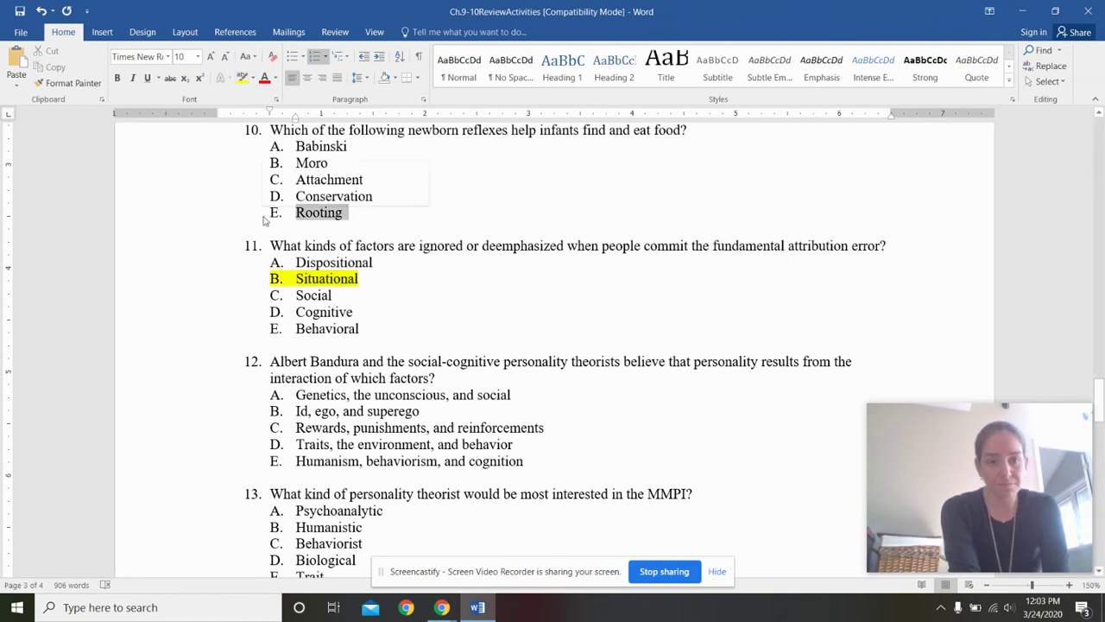
{"action": "left_click", "coordinate": [242, 80]}
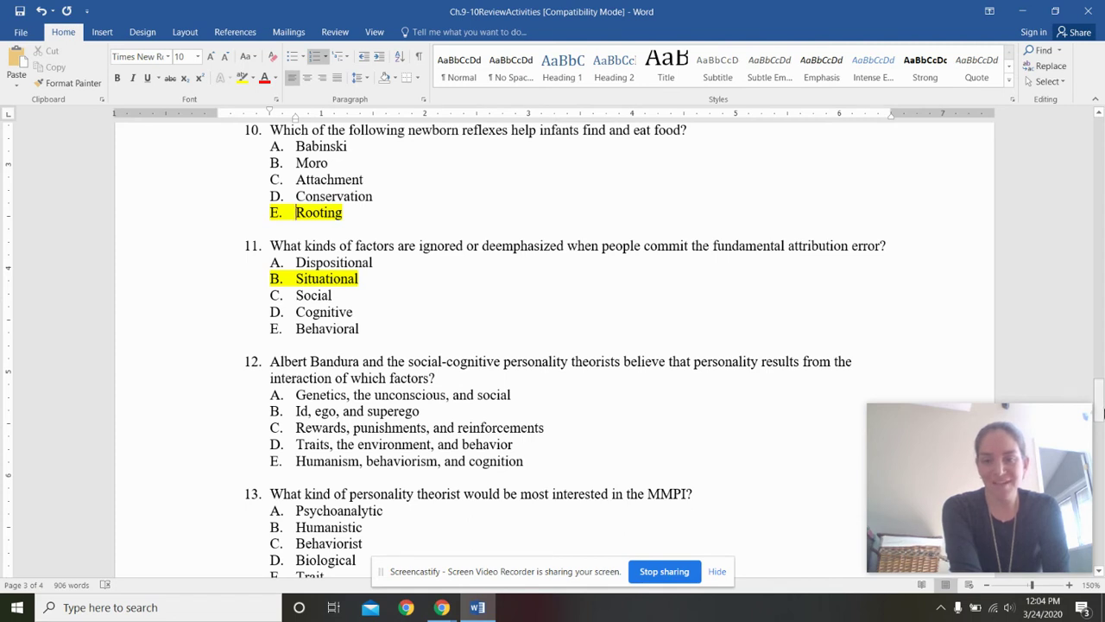
{"action": "mouse_move", "coordinate": [1102, 415]}
{"action": "left_mouse_down"}
{"action": "mouse_move", "coordinate": [1102, 396]}
{"action": "mouse_move", "coordinate": [1102, 406]}
{"action": "left_mouse_up"}
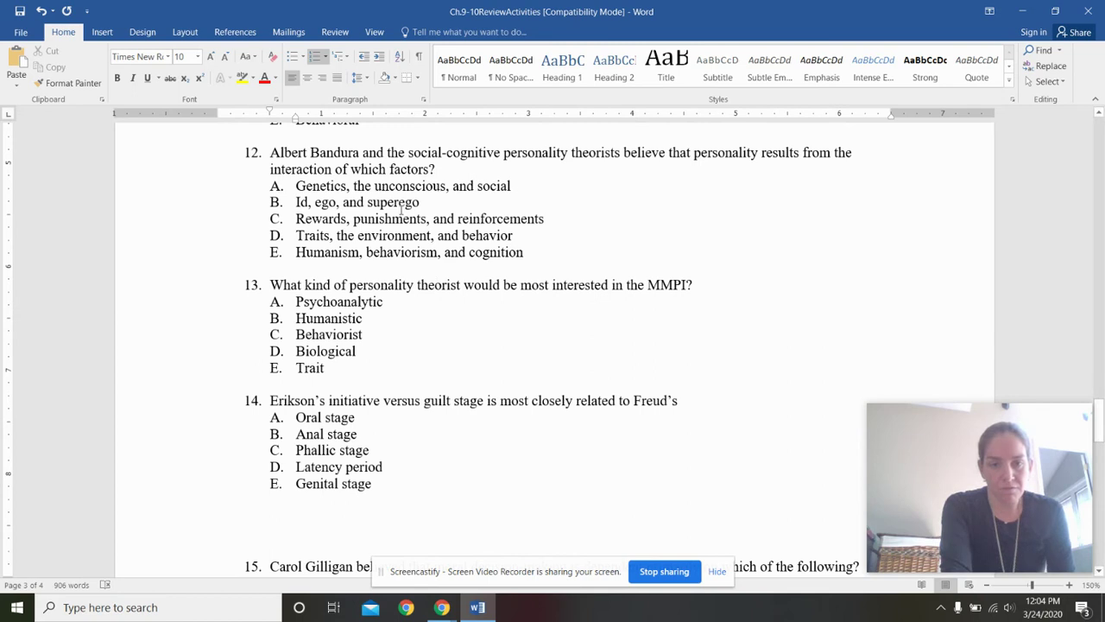
Step: Highlight question 12's answer D, 'Traits, the environment, and behavior', in yellow
{"action": "mouse_move", "coordinate": [527, 237]}
{"action": "left_mouse_down"}
{"action": "mouse_move", "coordinate": [296, 236]}
{"action": "mouse_move", "coordinate": [516, 236]}
{"action": "left_mouse_up"}
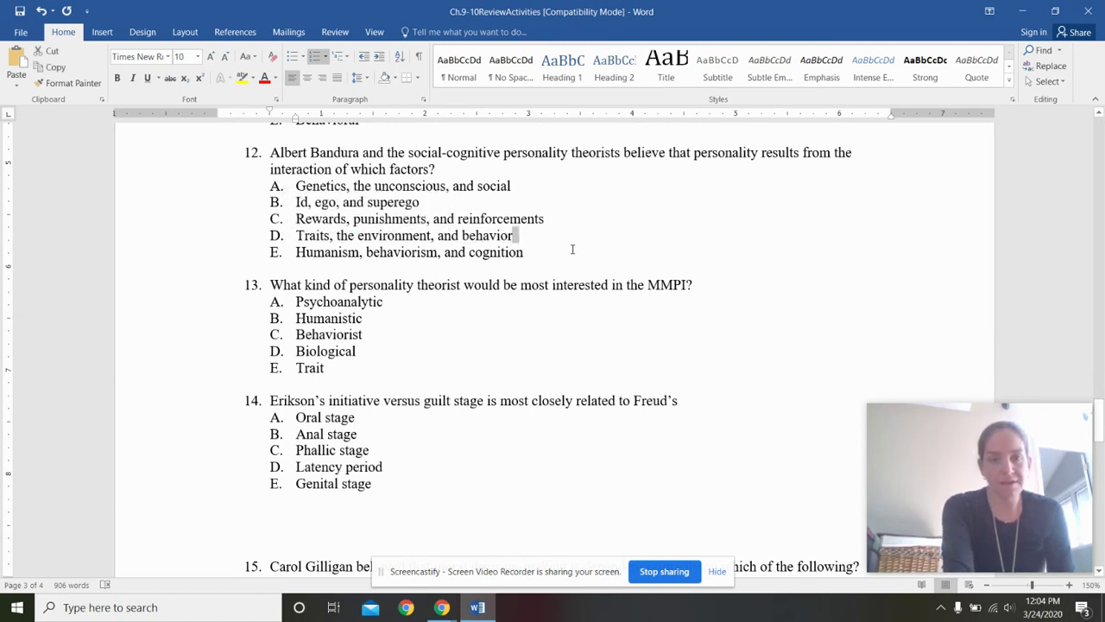
{"action": "left_click", "coordinate": [519, 238]}
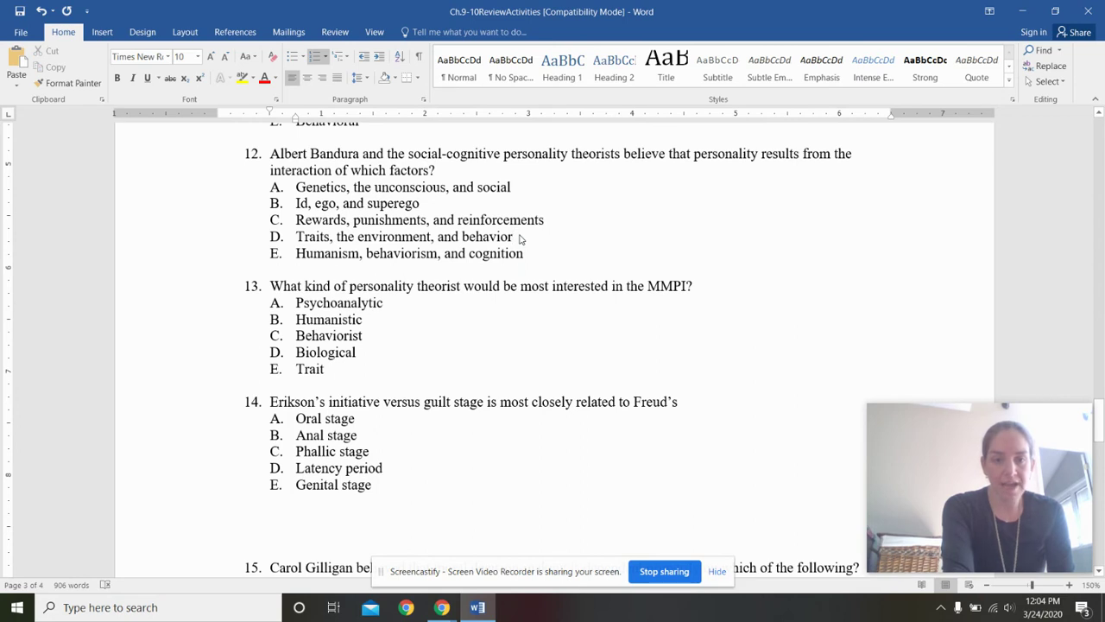
{"action": "left_click_drag", "start_coordinate": [516, 237], "coordinate": [308, 238]}
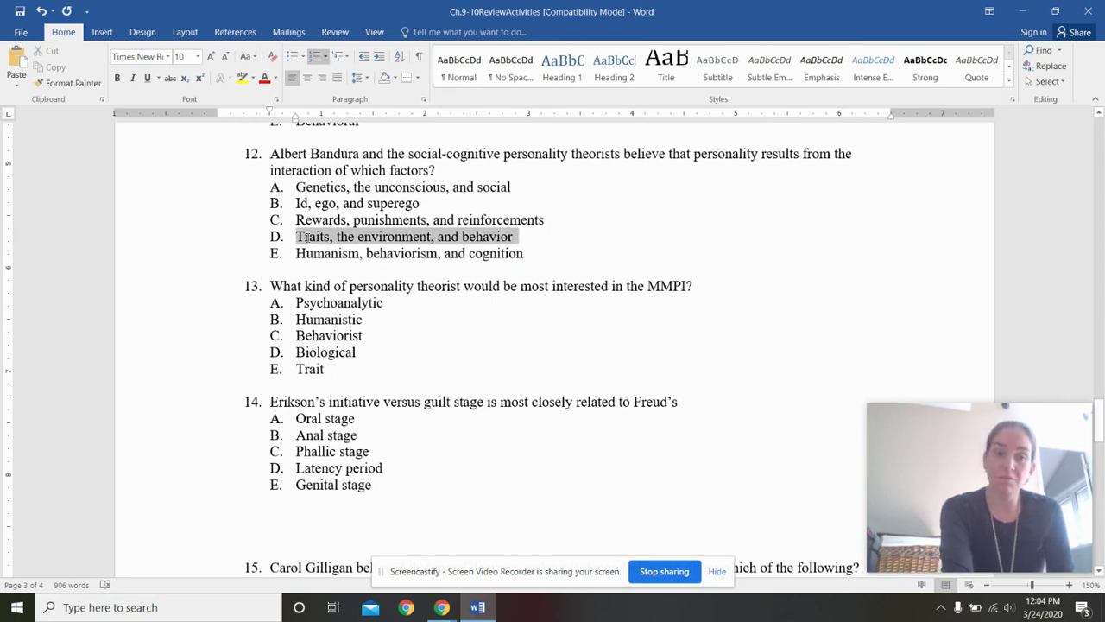
{"action": "left_click", "coordinate": [242, 80]}
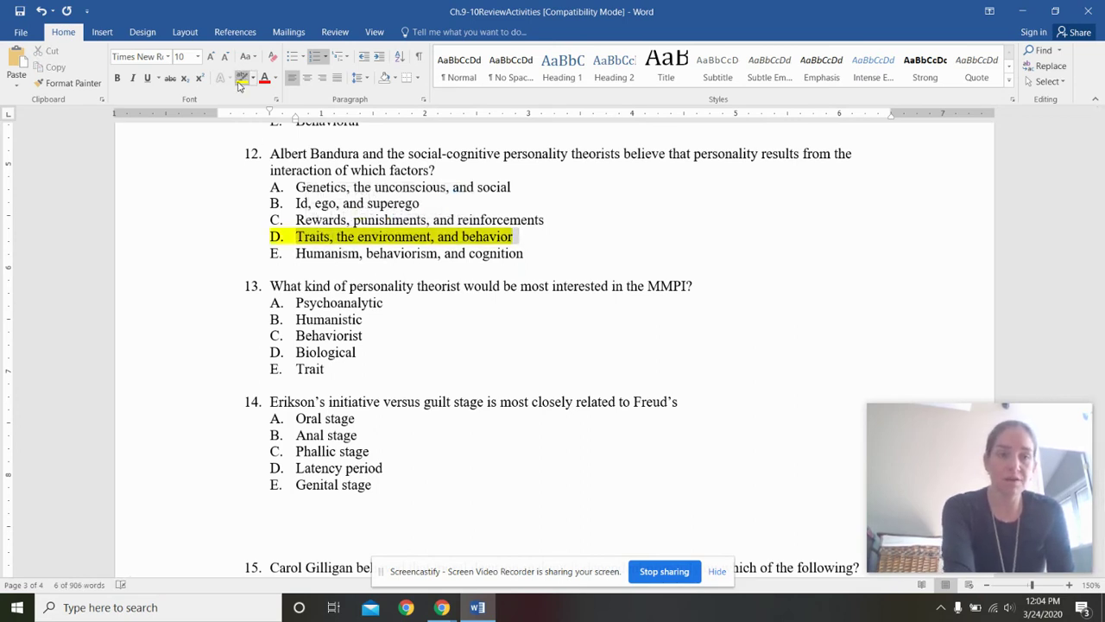
{"action": "key", "text": "Left"}
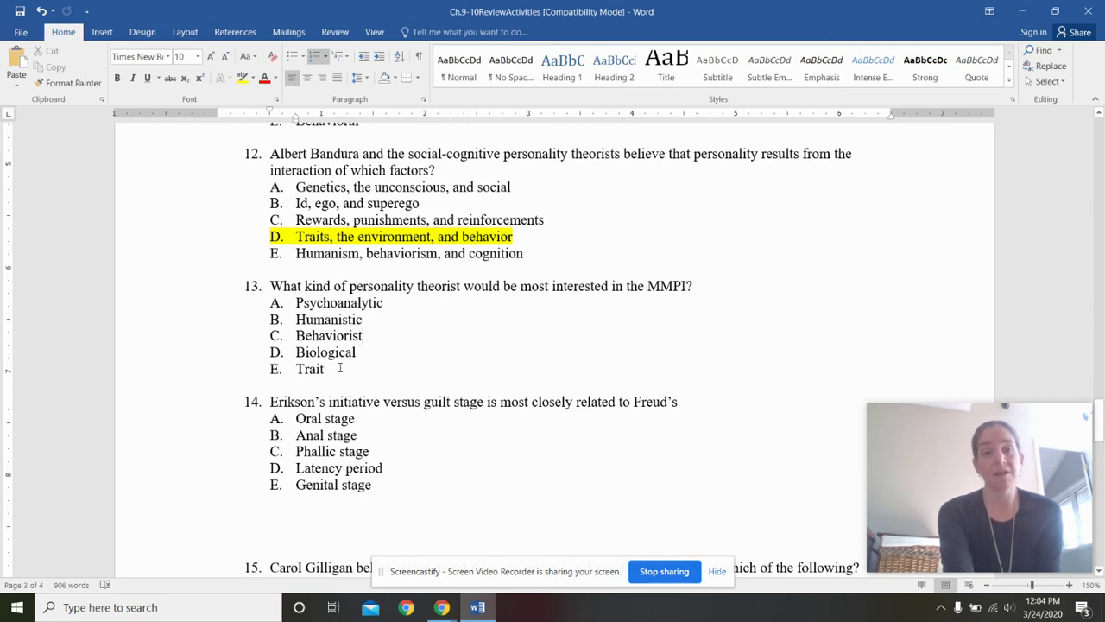
Step: Highlight 'Trait', answer E of question 13, in yellow
{"action": "left_click_drag", "start_coordinate": [340, 367], "coordinate": [293, 369]}
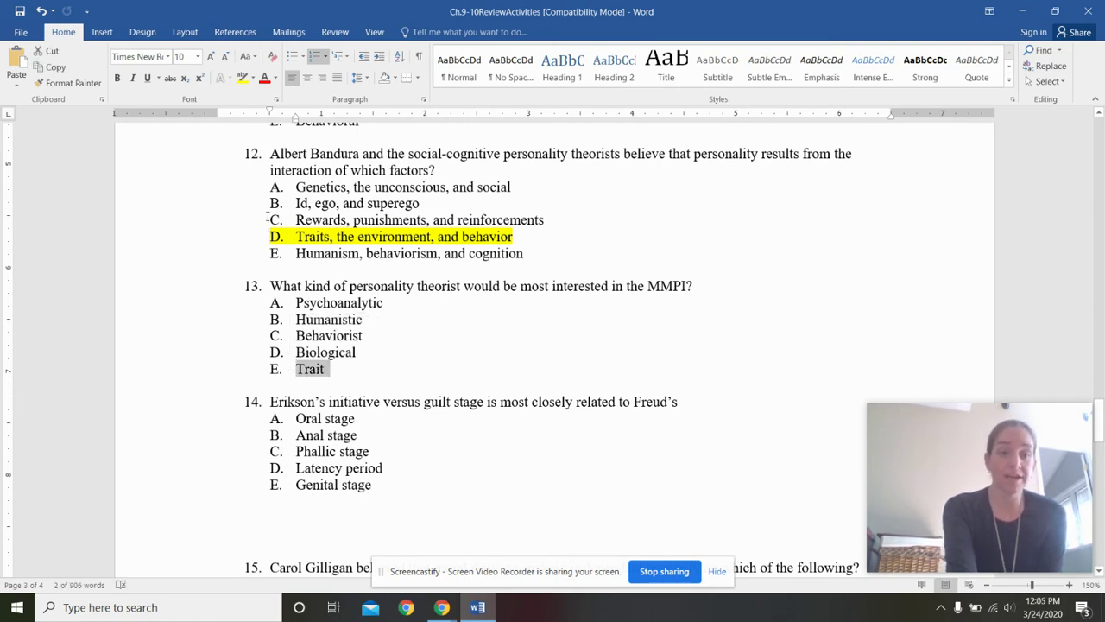
{"action": "left_click", "coordinate": [243, 77]}
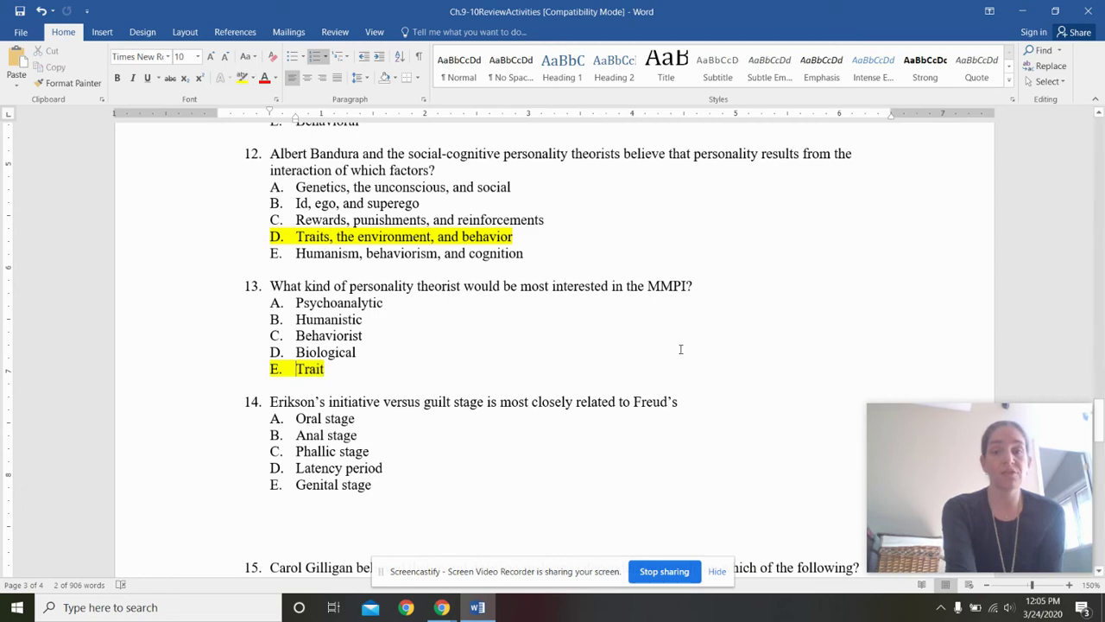
{"action": "key", "text": "Left"}
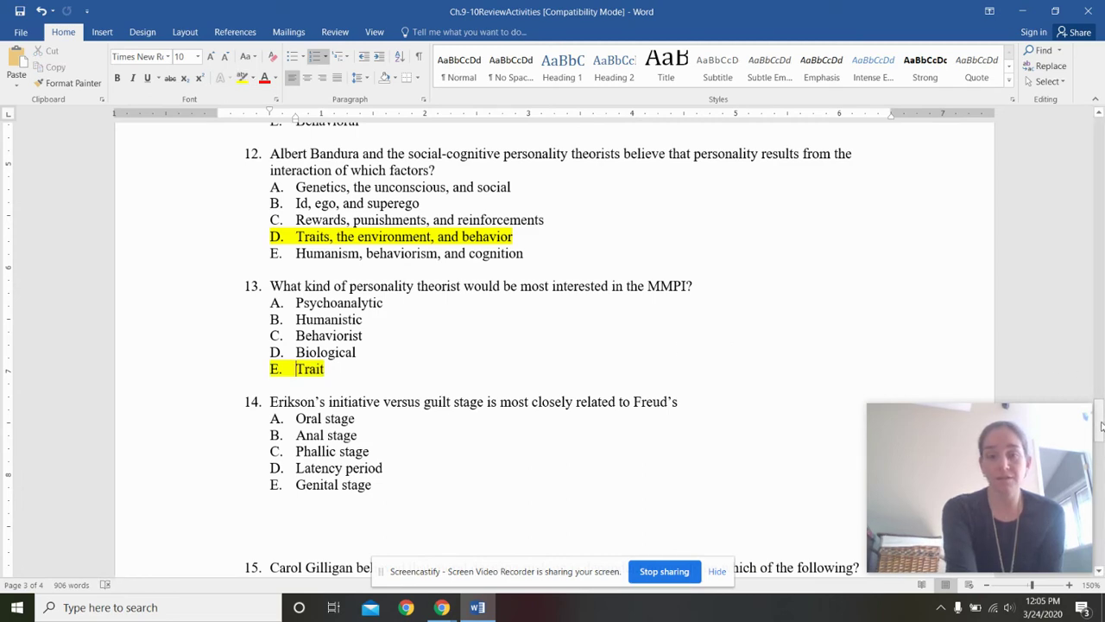
{"action": "left_click_drag", "start_coordinate": [1100, 423], "coordinate": [1099, 452]}
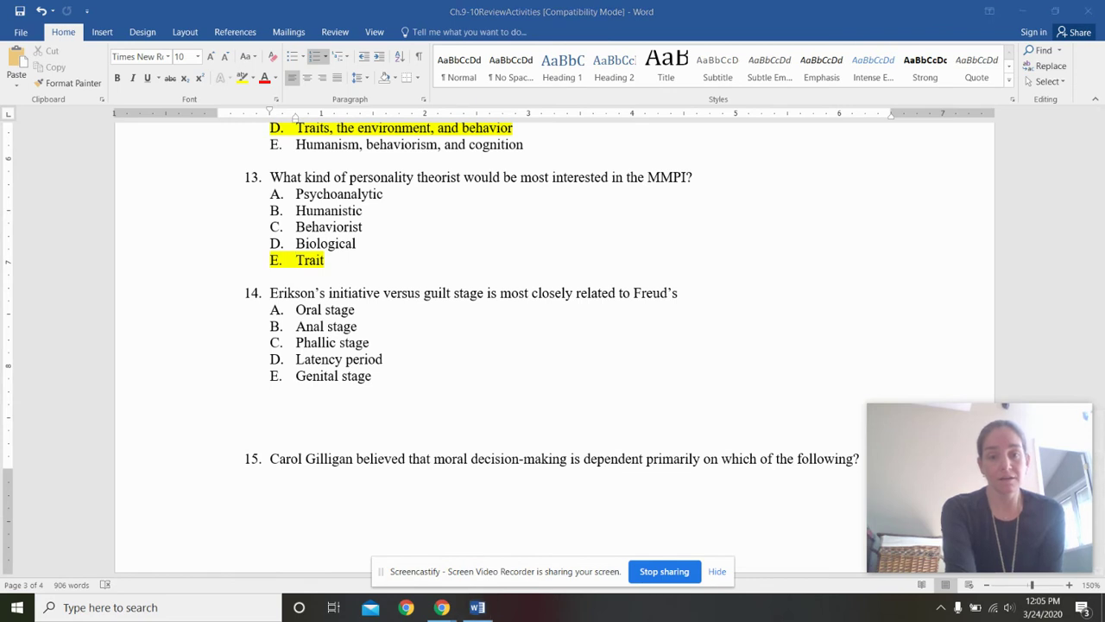
Step: Undo the last change and highlight 'Phallic stage' for question 14 in yellow
{"action": "left_click", "coordinate": [288, 434]}
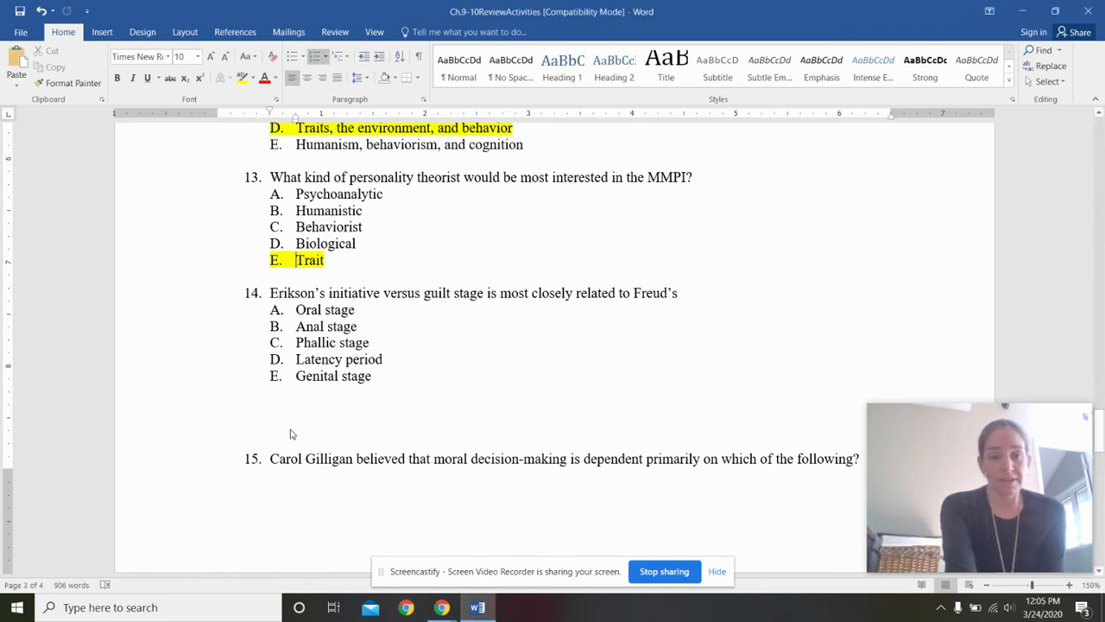
{"action": "key", "text": "ctrl+z"}
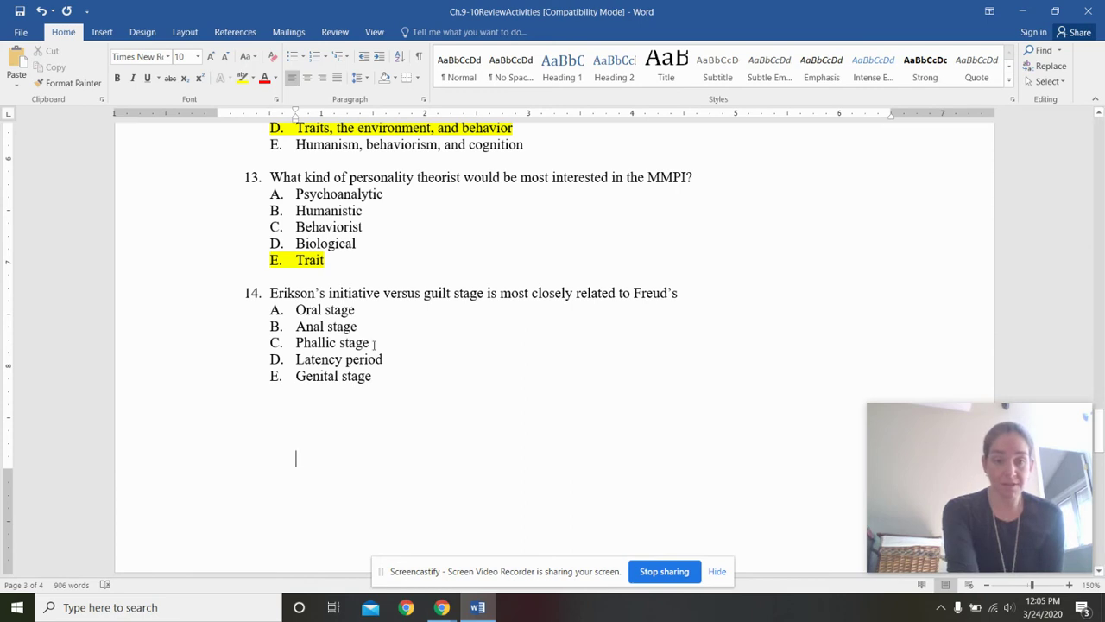
{"action": "left_click_drag", "start_coordinate": [369, 343], "coordinate": [297, 343]}
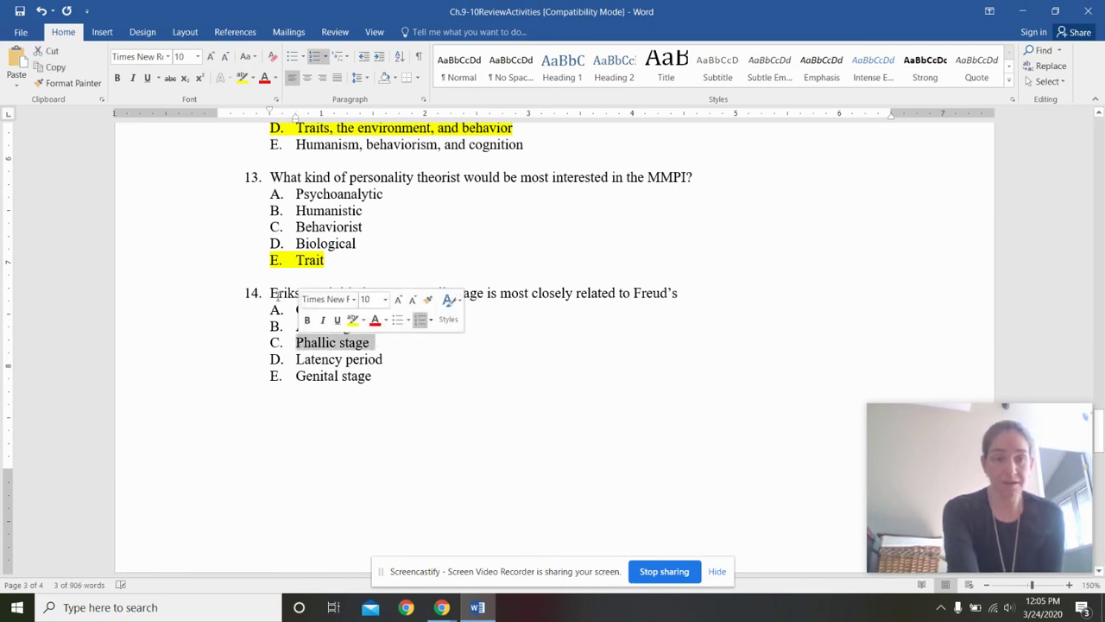
{"action": "left_click", "coordinate": [242, 78]}
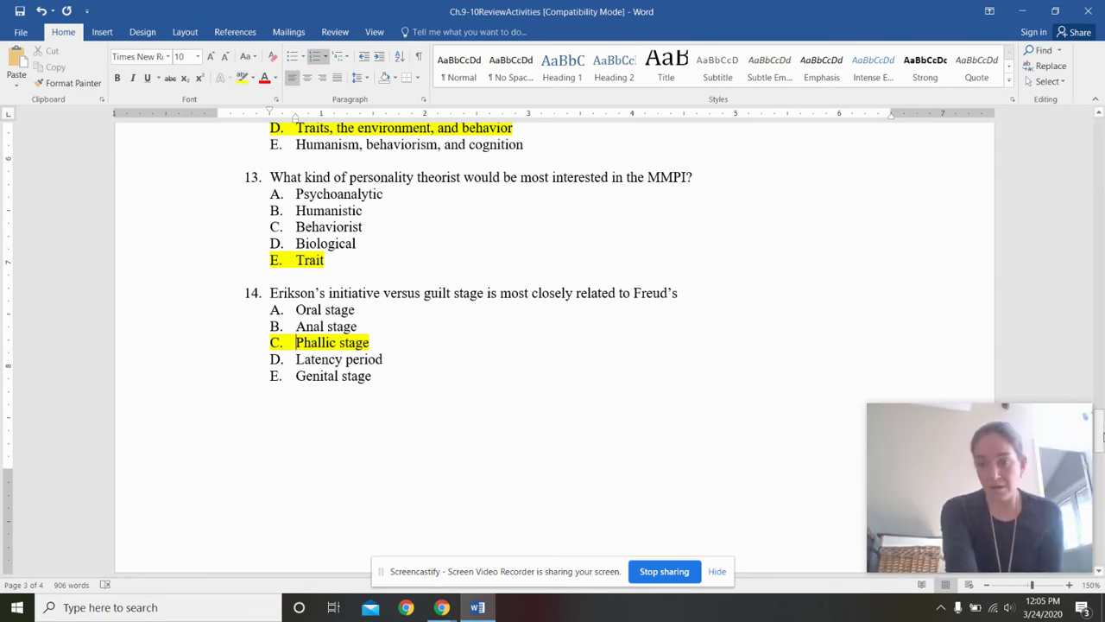
{"action": "left_click_drag", "start_coordinate": [1099, 430], "coordinate": [1100, 404]}
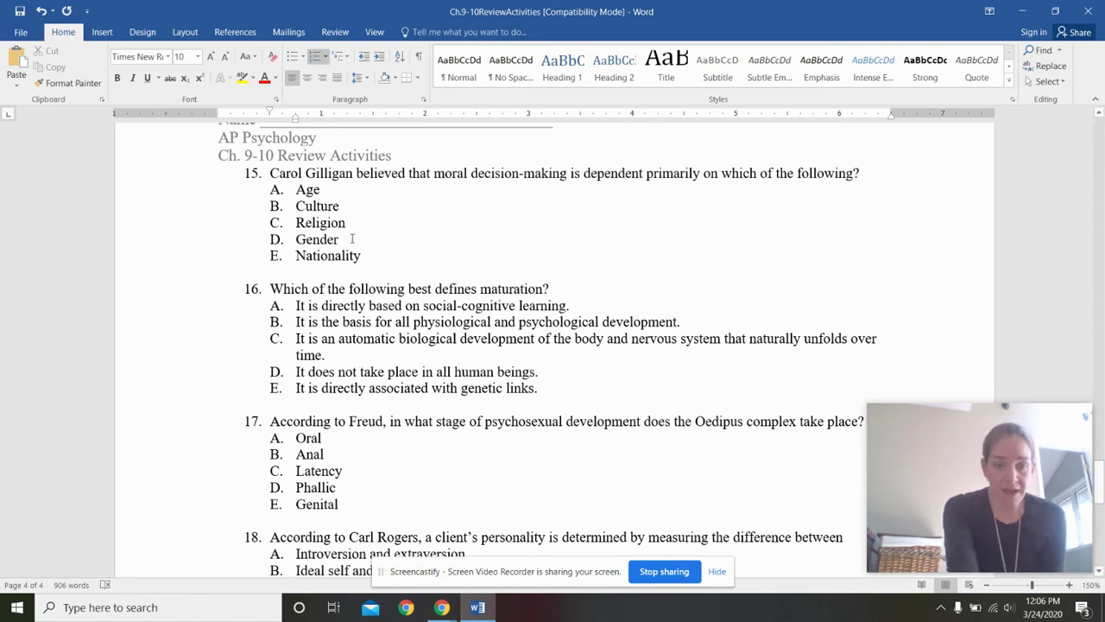
Step: Apply a yellow highlight to 'Gender', option D under question 15
{"action": "left_click_drag", "start_coordinate": [345, 243], "coordinate": [297, 243]}
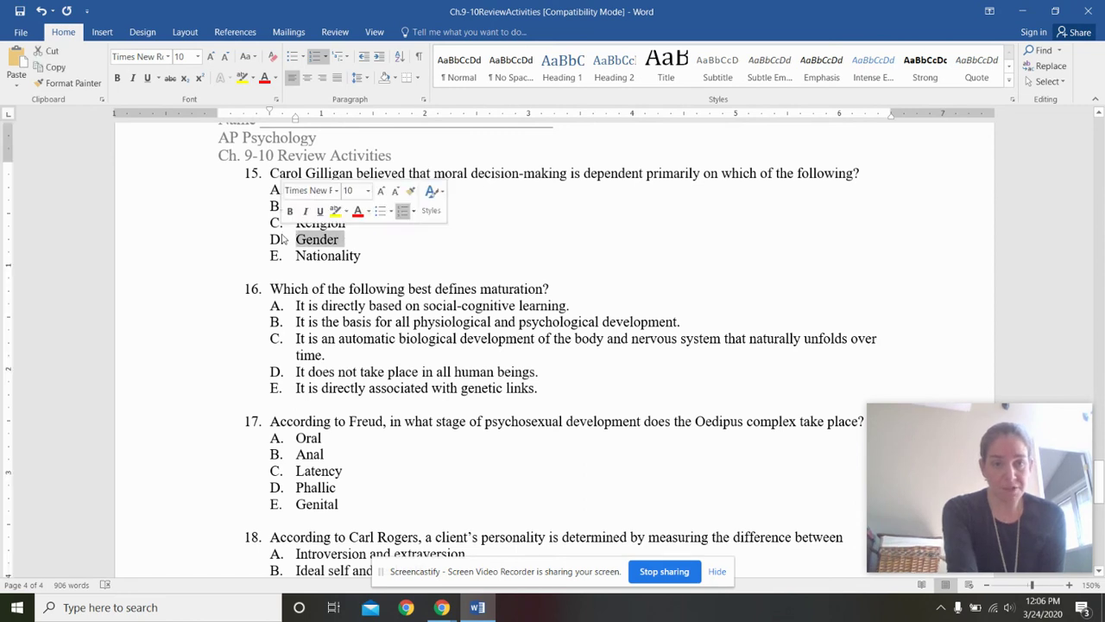
{"action": "left_click", "coordinate": [244, 81]}
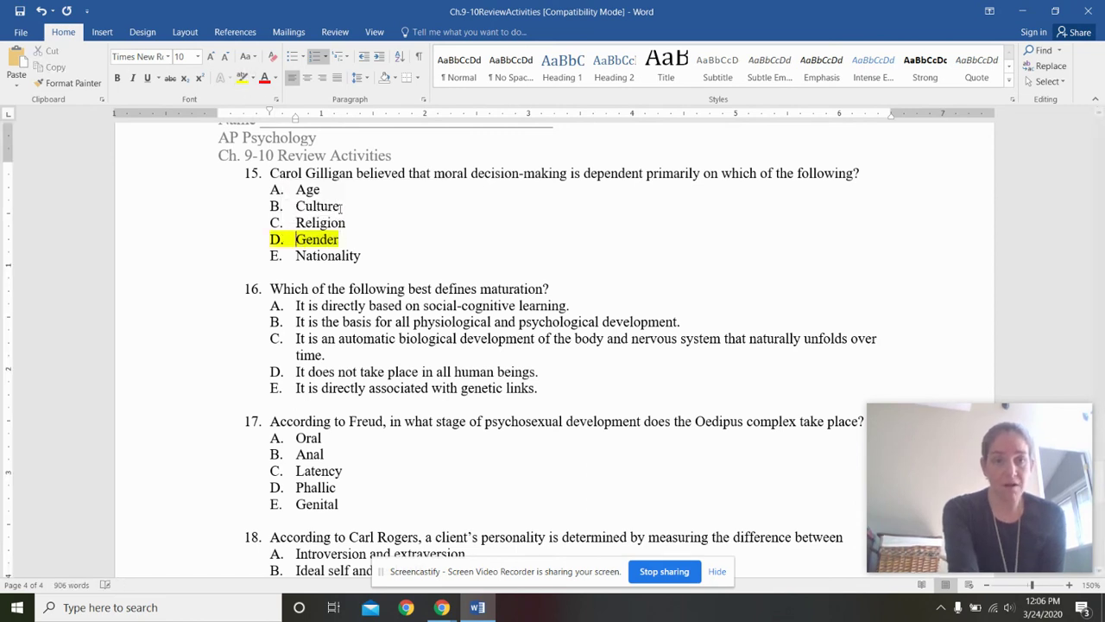
{"action": "left_click", "coordinate": [388, 269]}
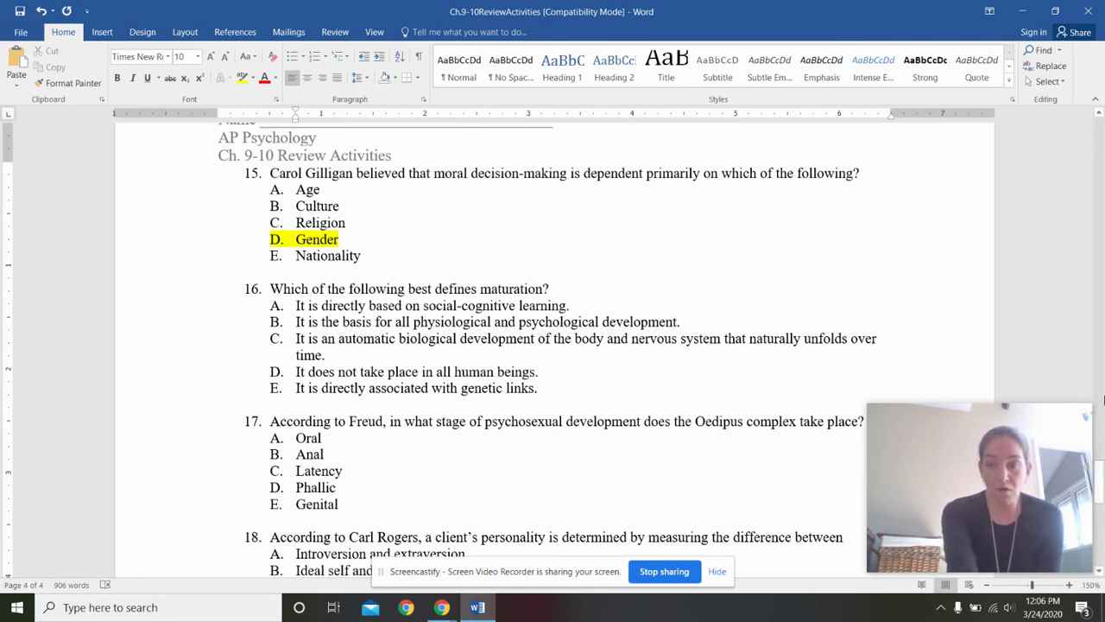
Step: Highlight question 16's option C, the maturation definition, in yellow
{"action": "left_click_drag", "start_coordinate": [1099, 483], "coordinate": [1101, 497]}
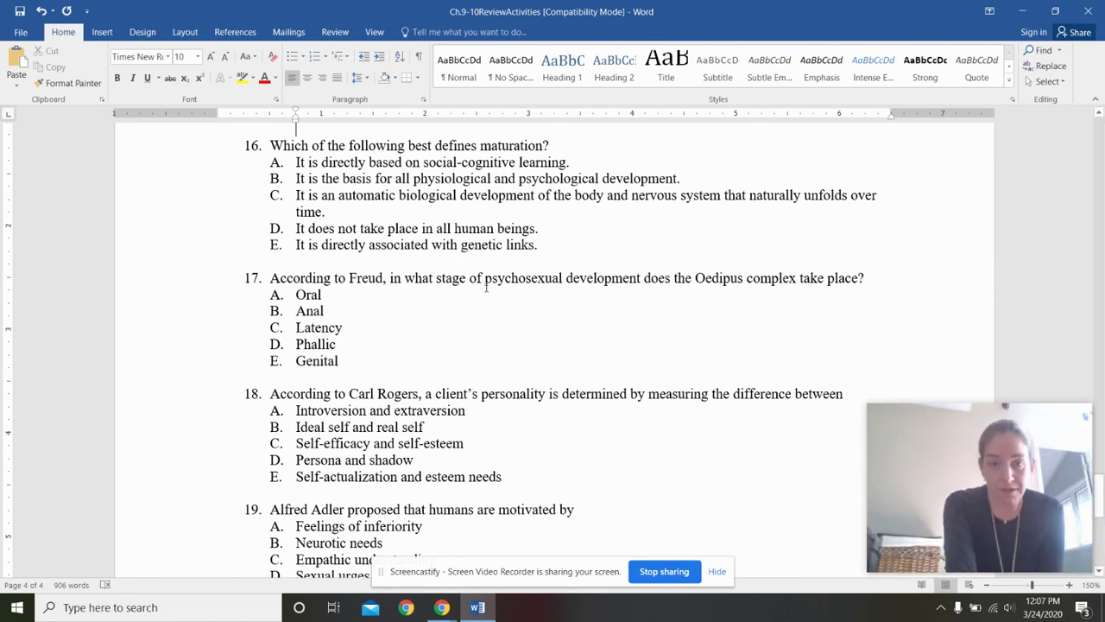
{"action": "left_click_drag", "start_coordinate": [294, 194], "coordinate": [326, 213]}
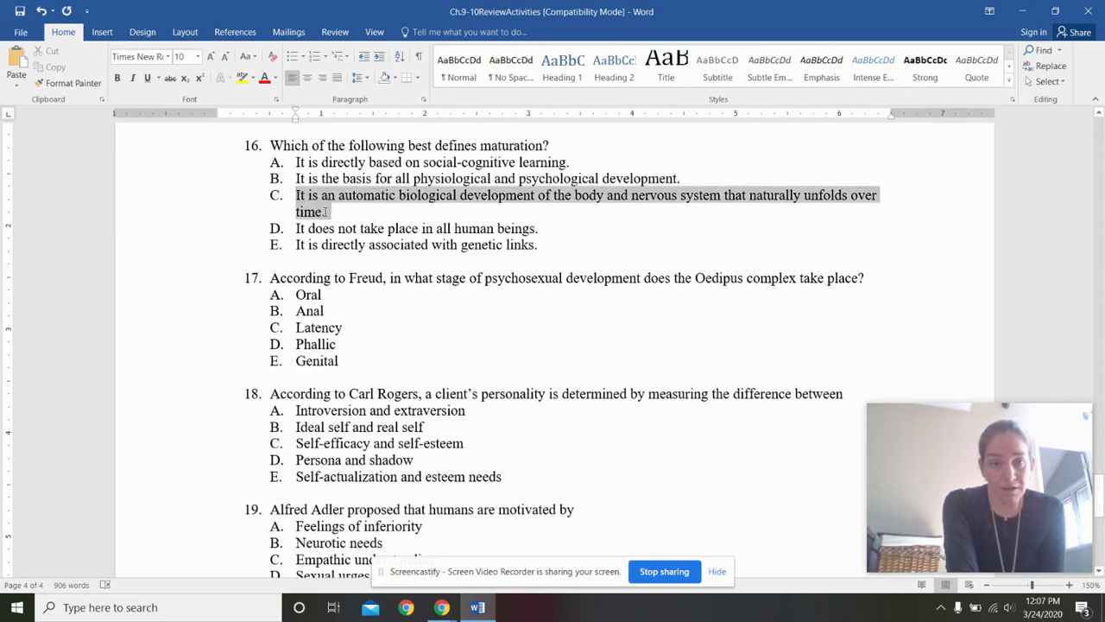
{"action": "left_click", "coordinate": [243, 77]}
{"action": "left_click", "coordinate": [301, 264]}
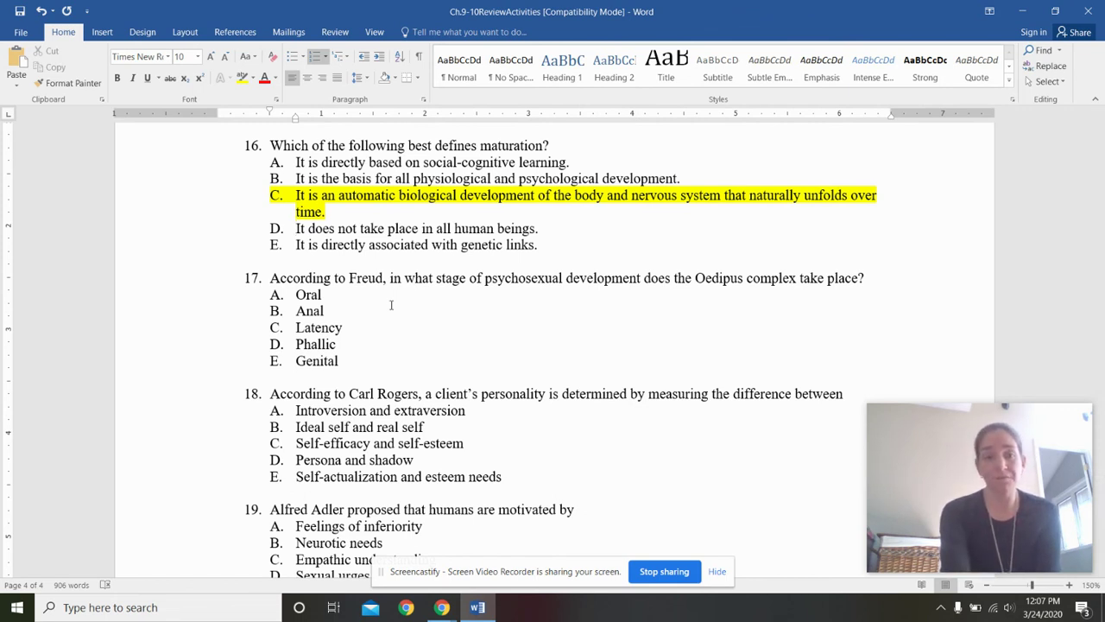
Step: Highlight 'Phallic', answer D of question 17, in yellow
{"action": "left_click_drag", "start_coordinate": [342, 347], "coordinate": [289, 350]}
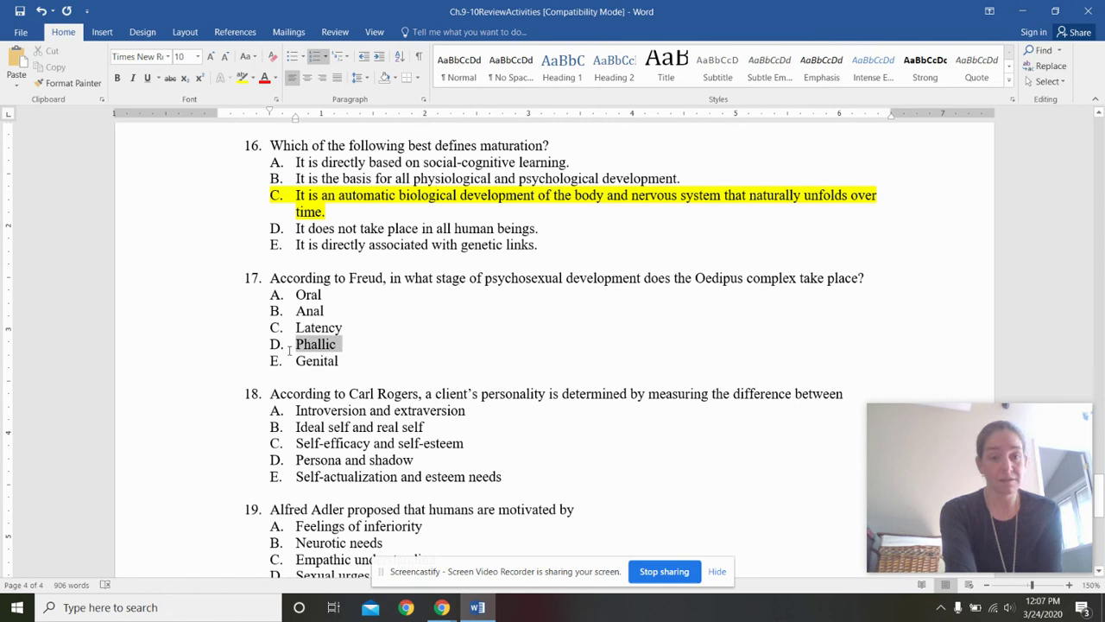
{"action": "left_click", "coordinate": [244, 78]}
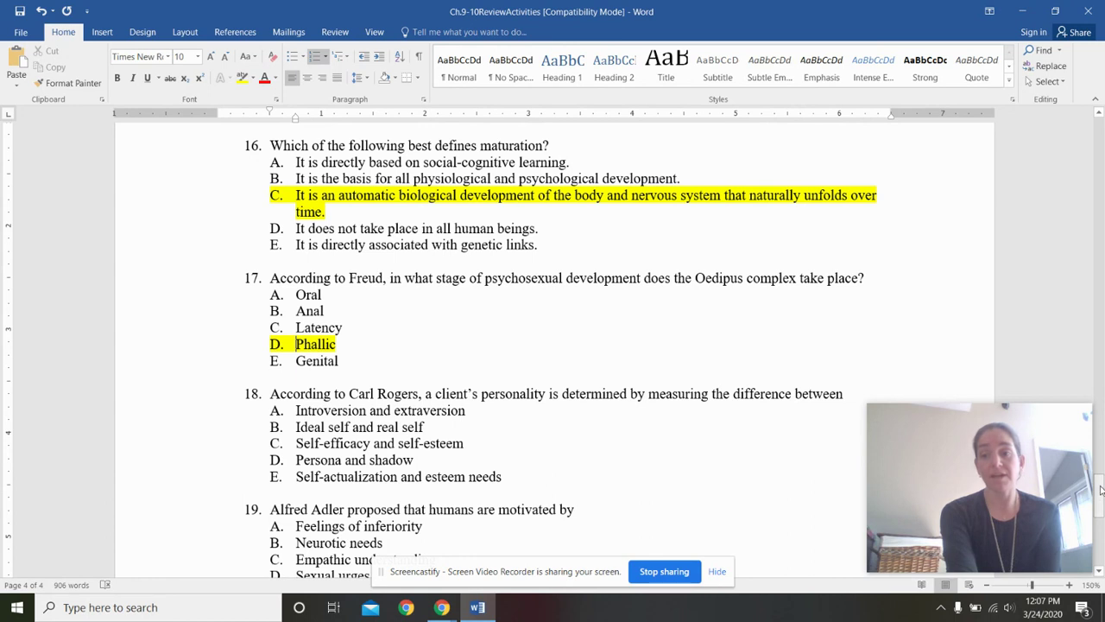
{"action": "left_click_drag", "start_coordinate": [1100, 490], "coordinate": [1100, 505]}
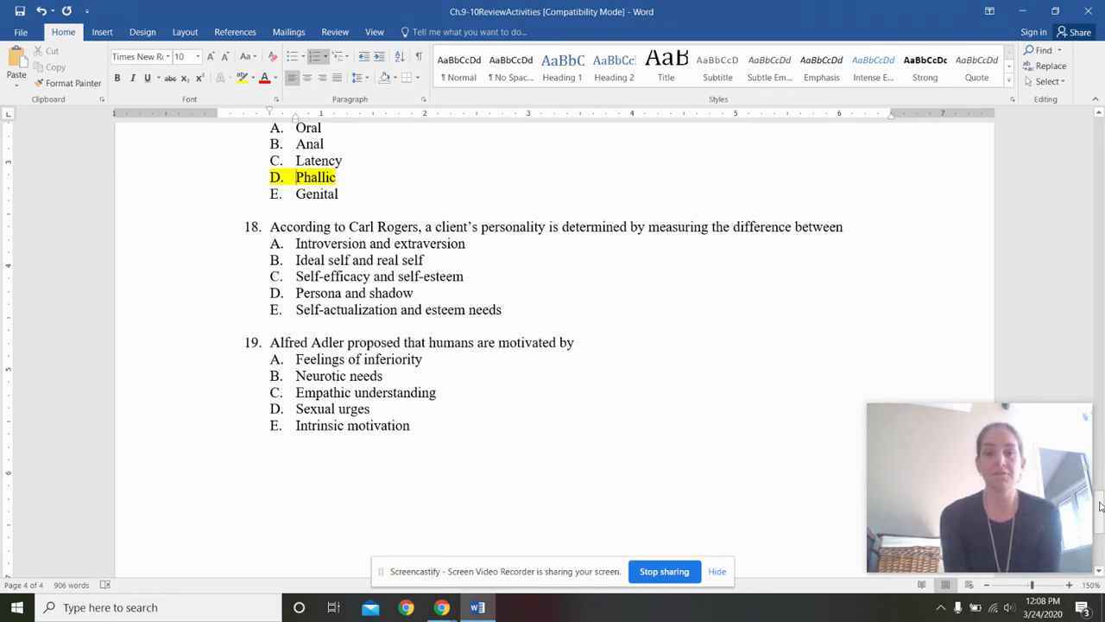
Step: Apply a yellow highlight to 'Ideal self and real self', option B under question 18
{"action": "mouse_move", "coordinate": [957, 437]}
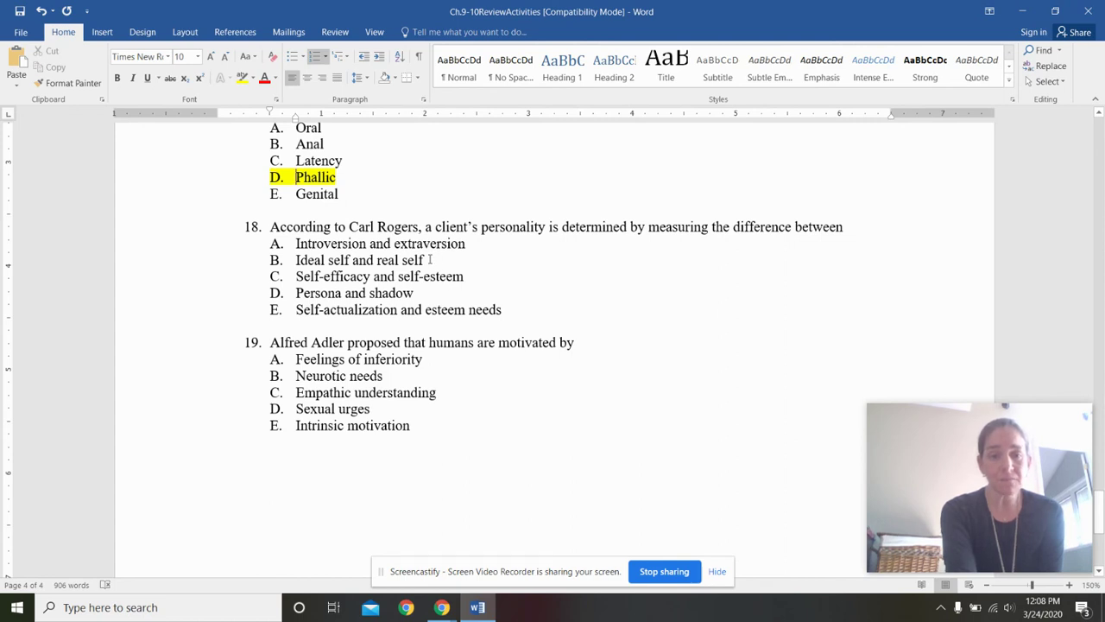
{"action": "left_click_drag", "start_coordinate": [430, 259], "coordinate": [295, 260]}
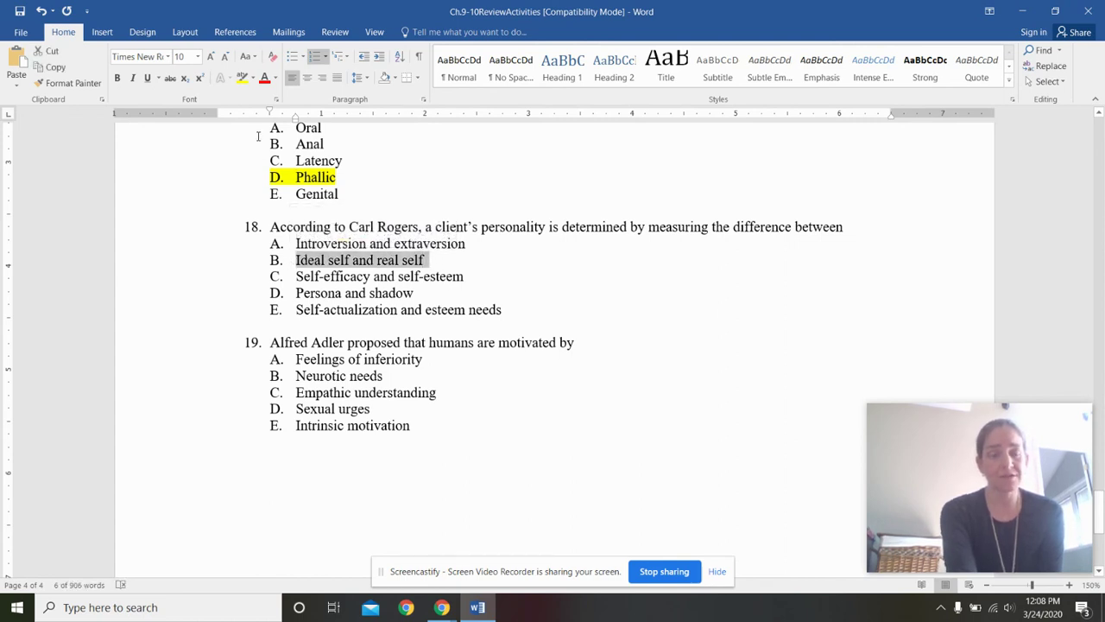
{"action": "left_click", "coordinate": [243, 77]}
{"action": "left_click", "coordinate": [447, 338]}
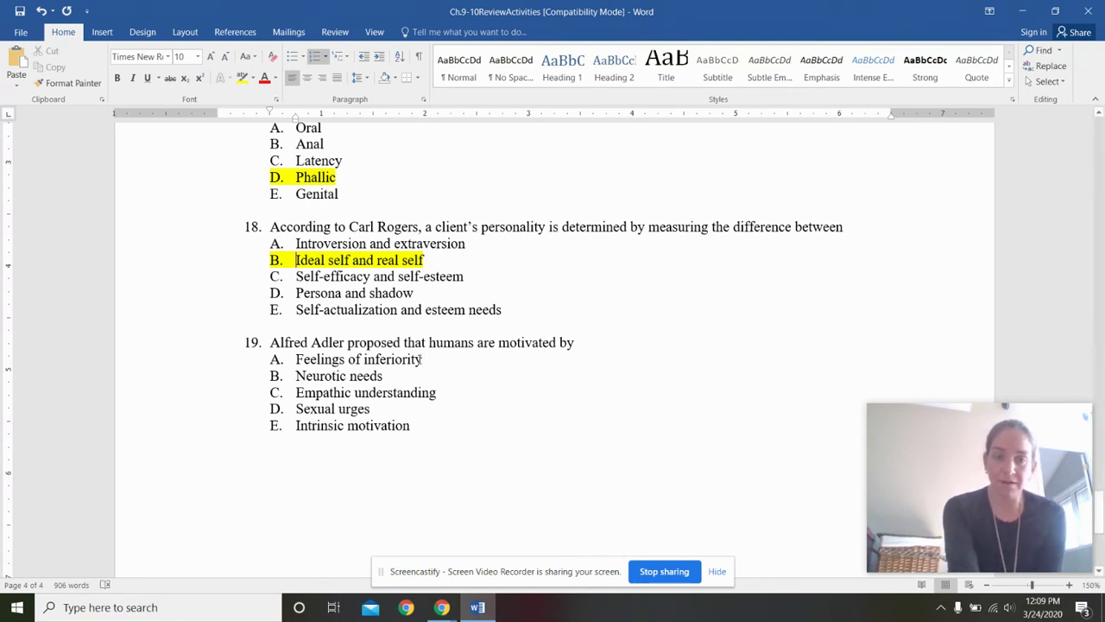
Step: Apply a yellow highlight to 'Feelings of inferiority', option A under question 19
{"action": "left_click_drag", "start_coordinate": [429, 360], "coordinate": [295, 359]}
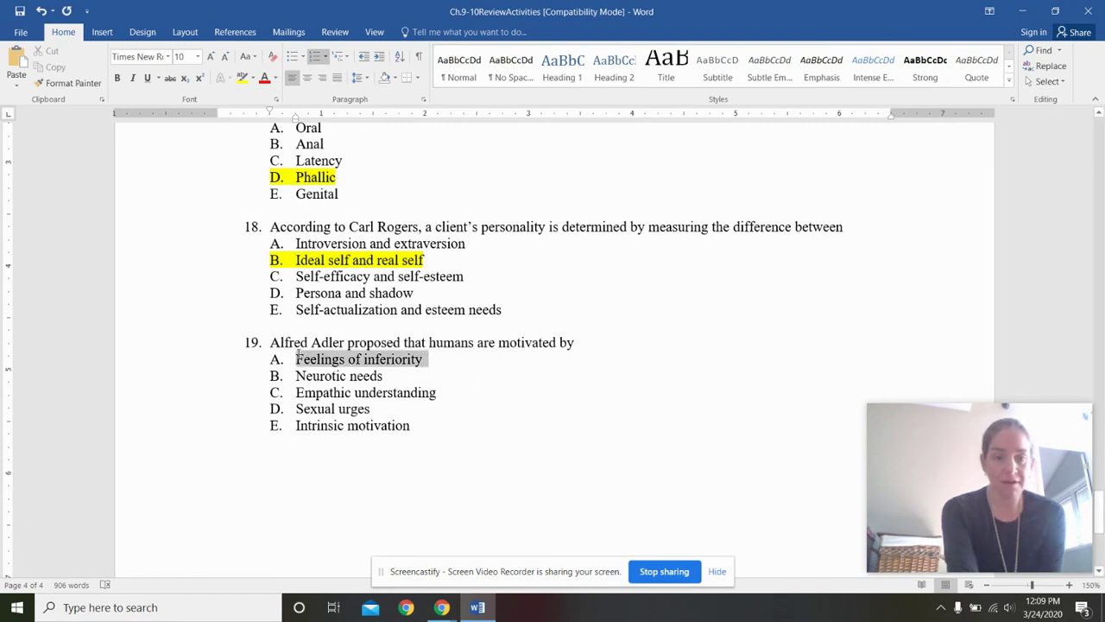
{"action": "left_click", "coordinate": [243, 77]}
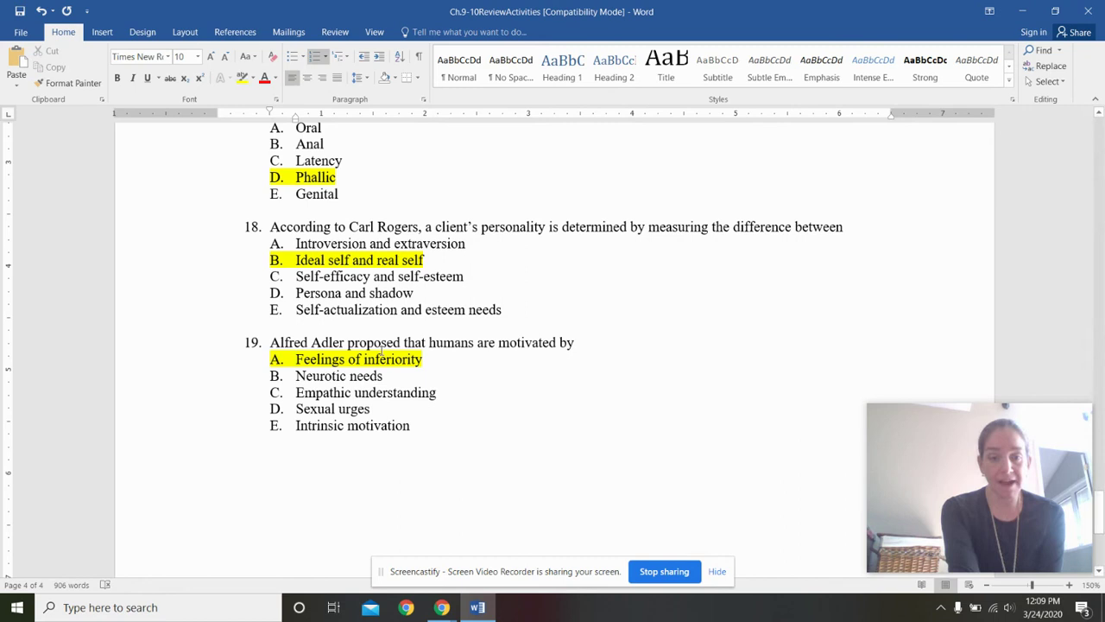